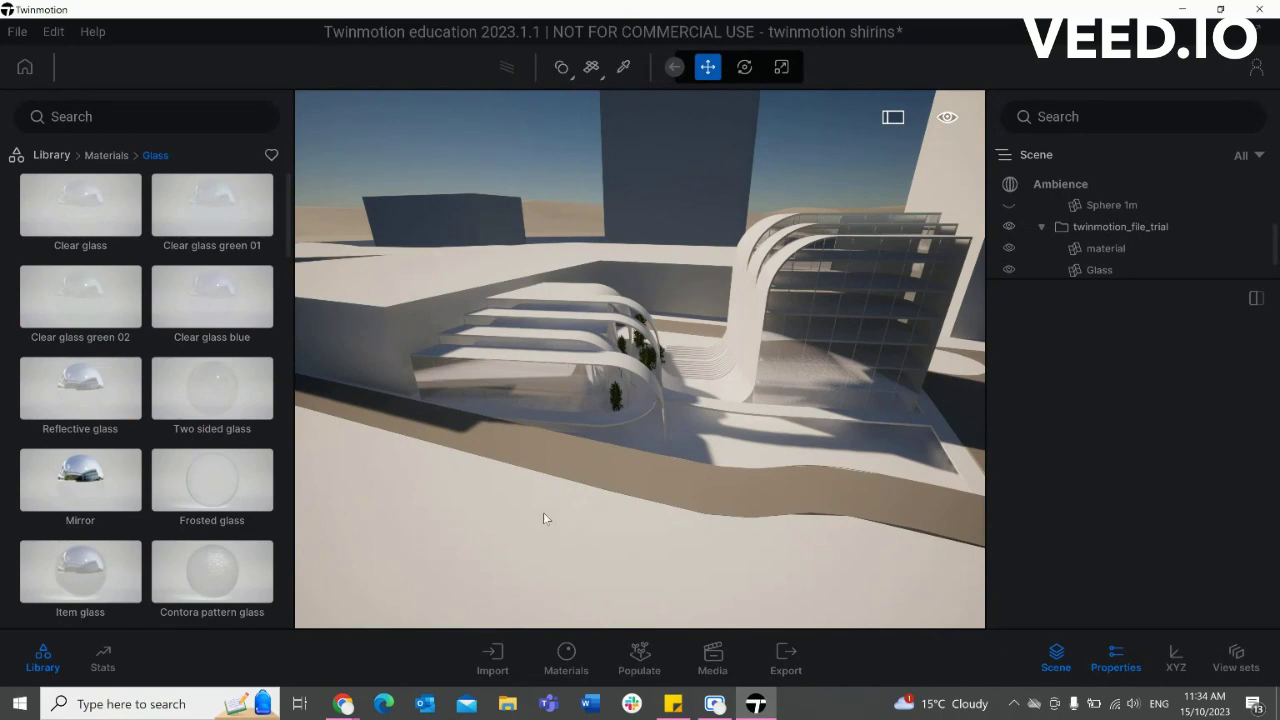
- Activate foliage painting for the scene and bring up the library's vegetation categories
scroll(537, 514, "down", 4)
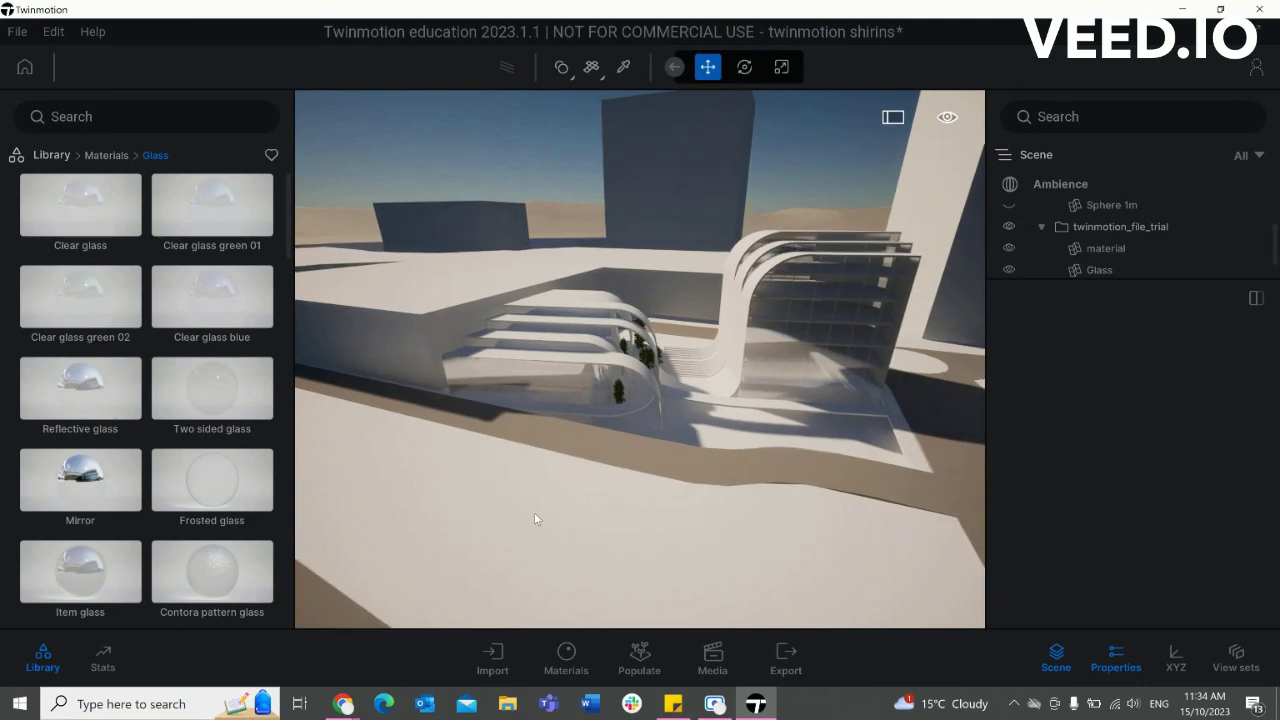
scroll(535, 500, "down", 1)
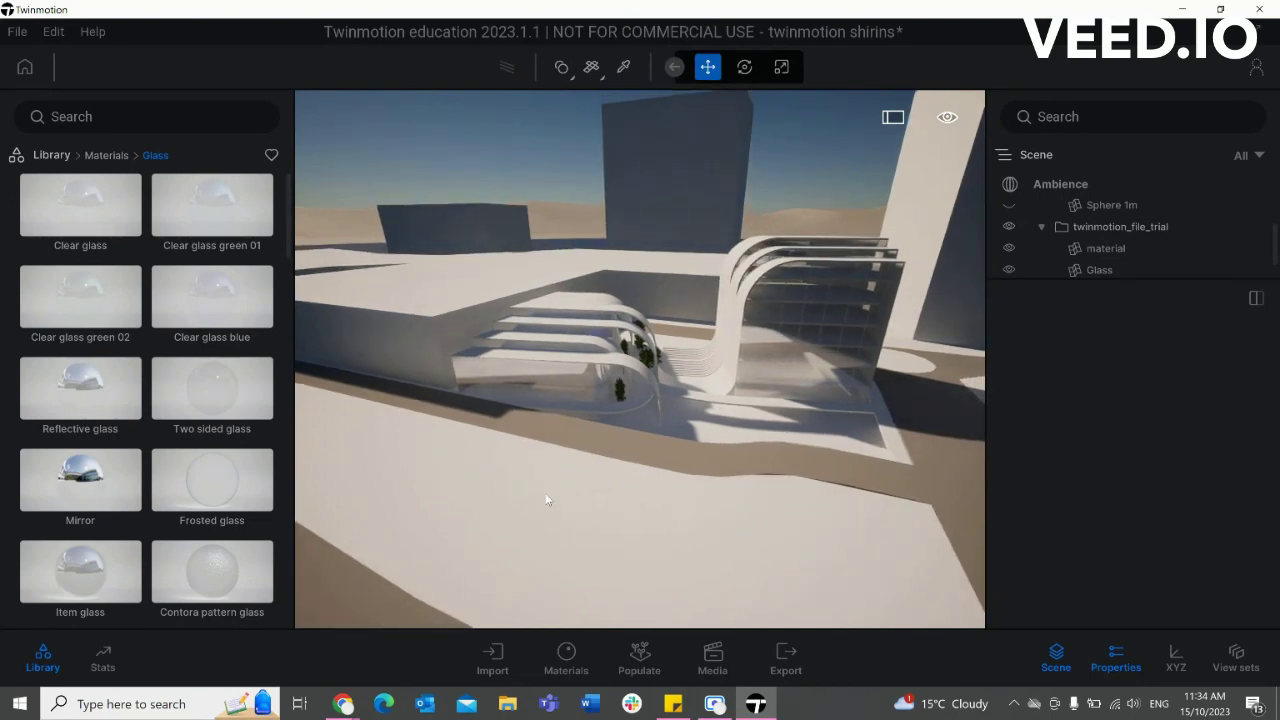
scroll(550, 500, "down", 2)
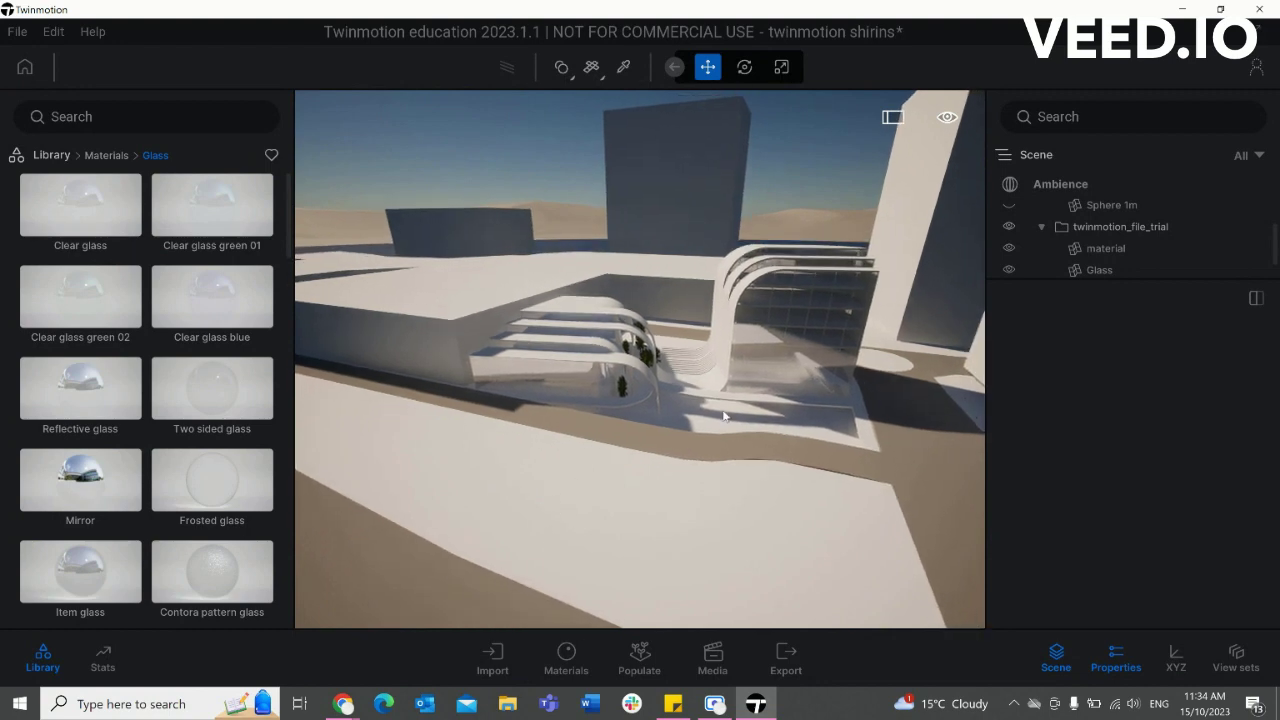
right_click_drag(724, 415, 731, 339)
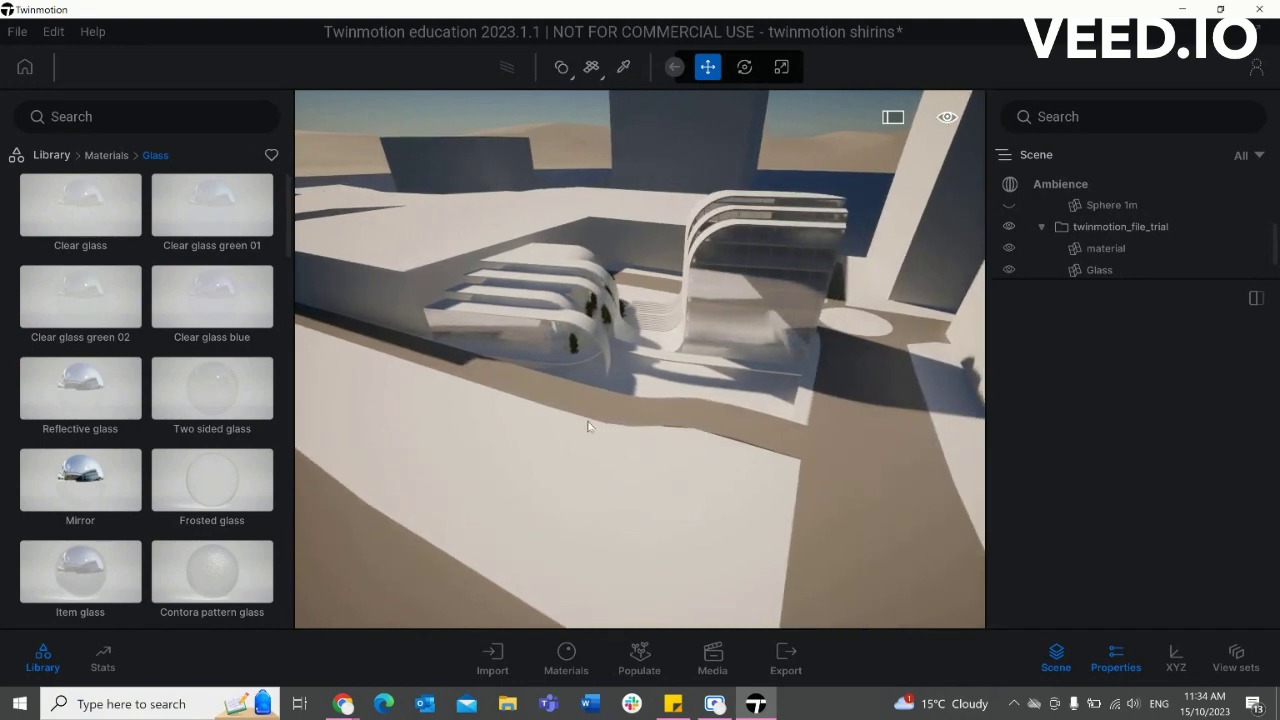
right_click_drag(534, 405, 475, 379)
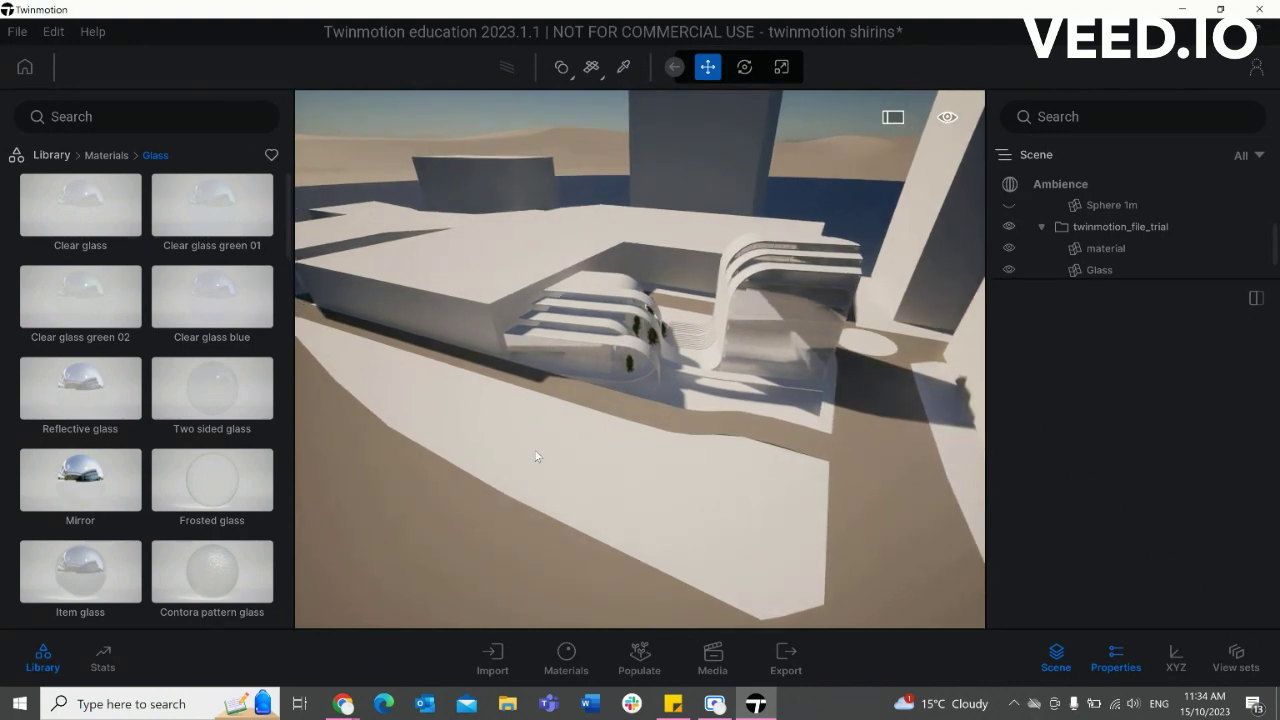
right_click_drag(536, 456, 565, 553)
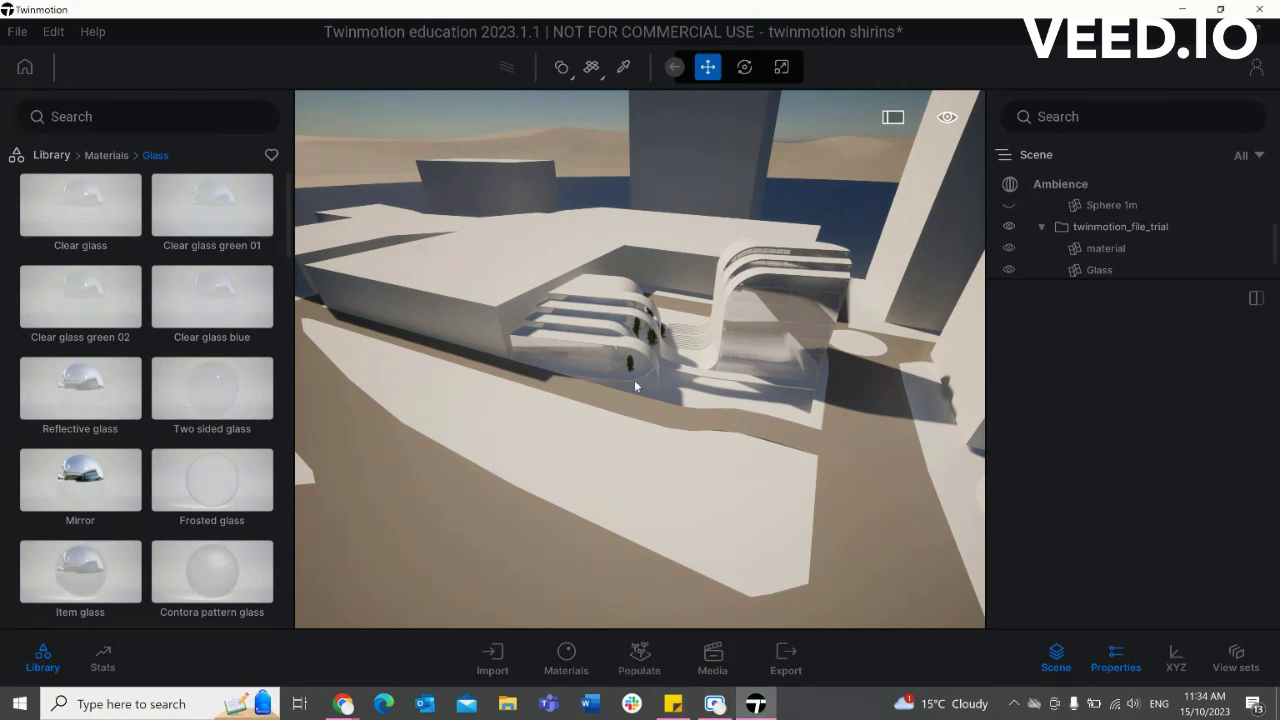
left_click(653, 680)
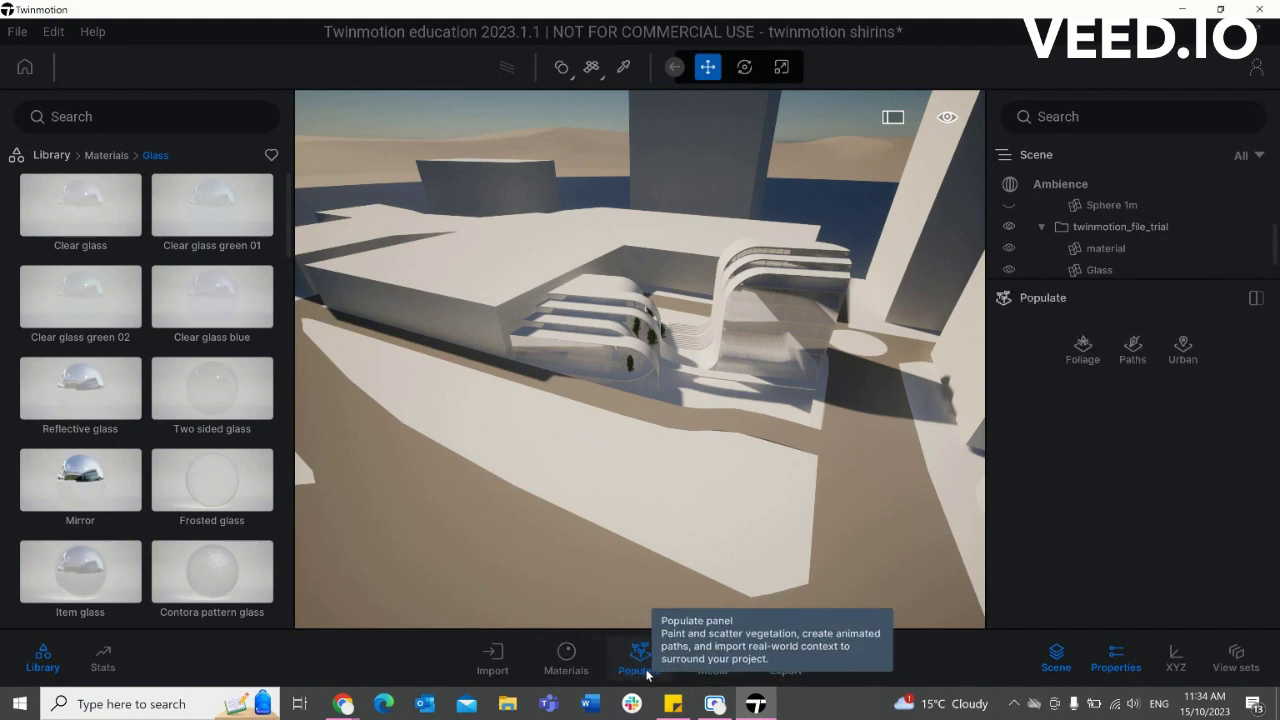
left_click(58, 158)
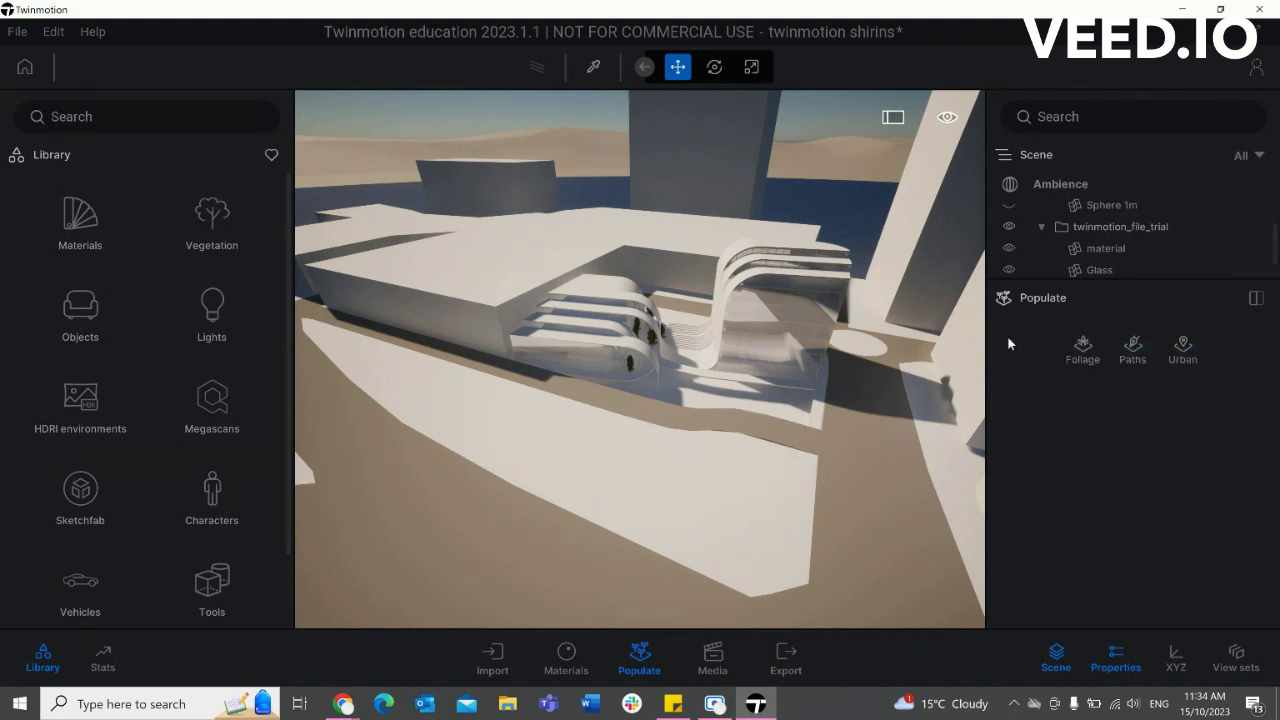
left_click(1084, 352)
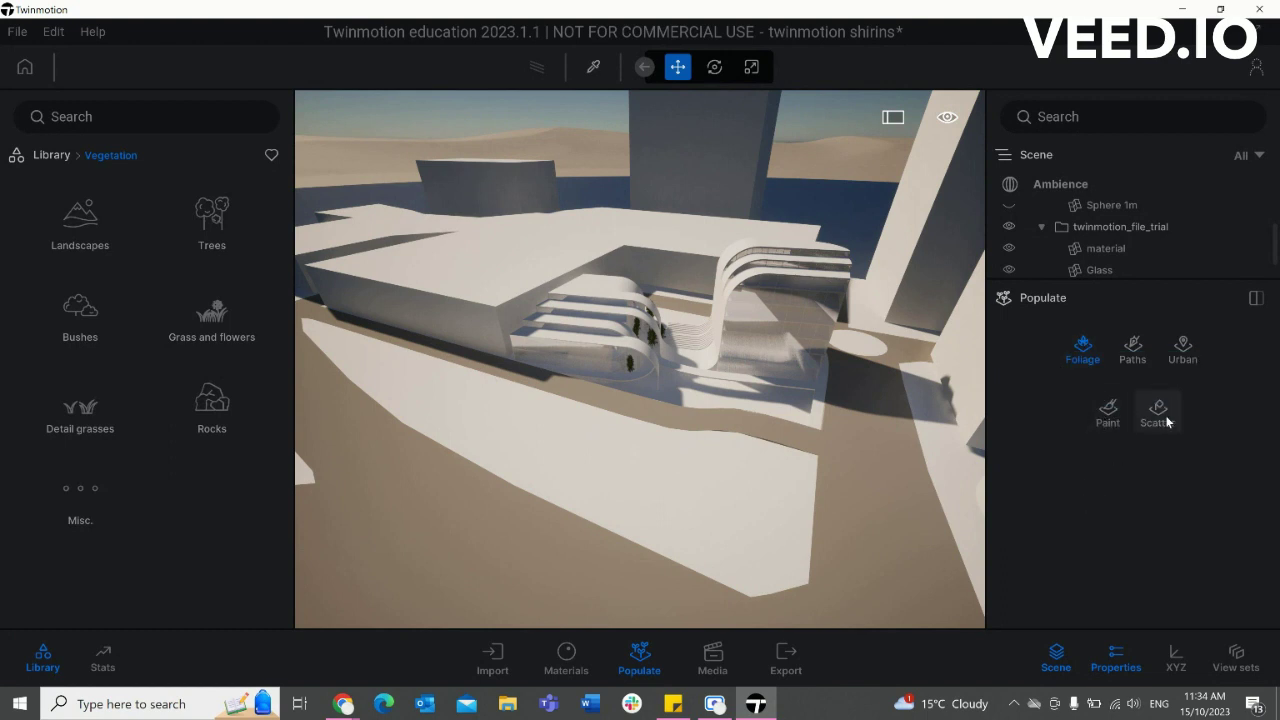
left_click(1110, 412)
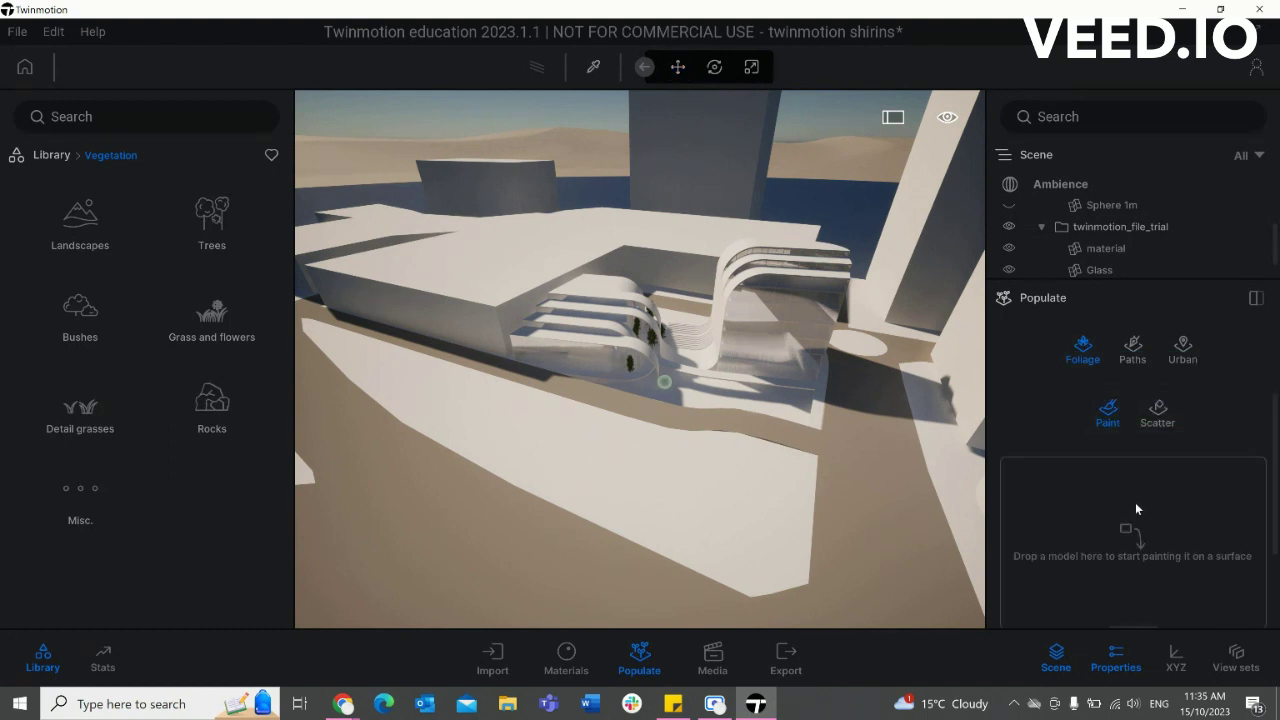
left_click_drag(1133, 280, 1133, 197)
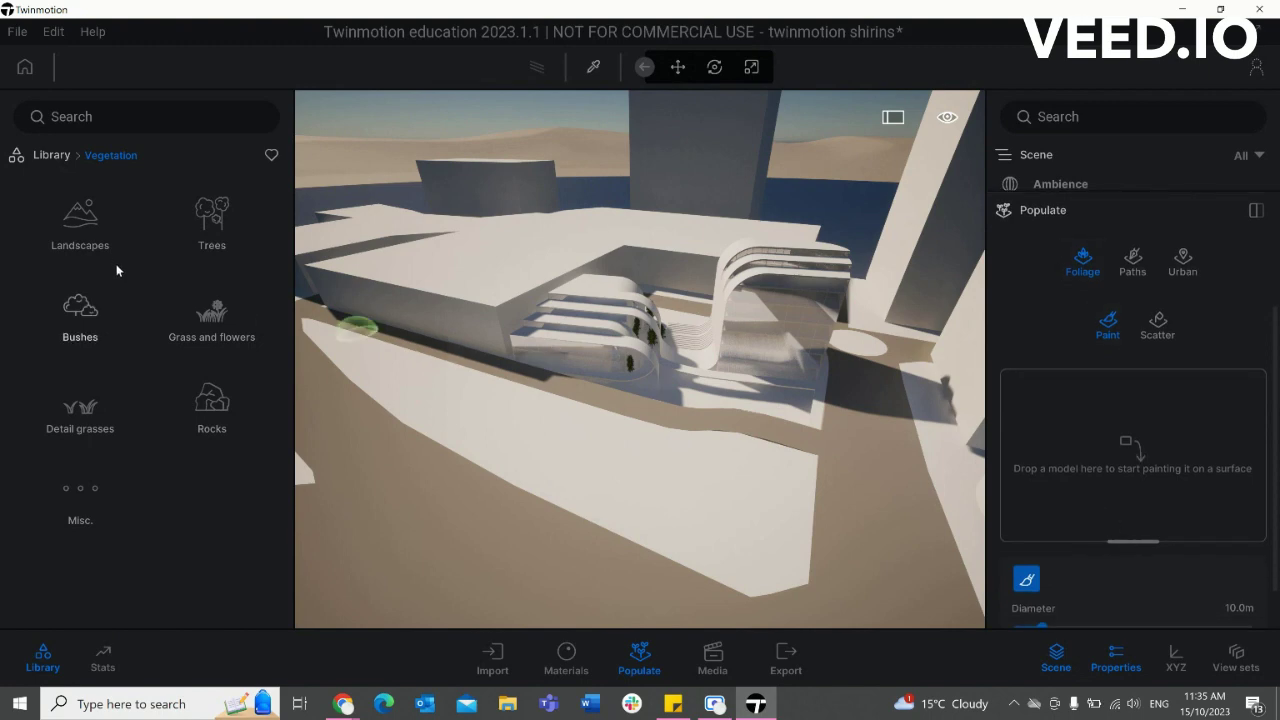
- Add the Littleleaf Linden and Balsam poplar trees to the foliage paint list
left_click(238, 241)
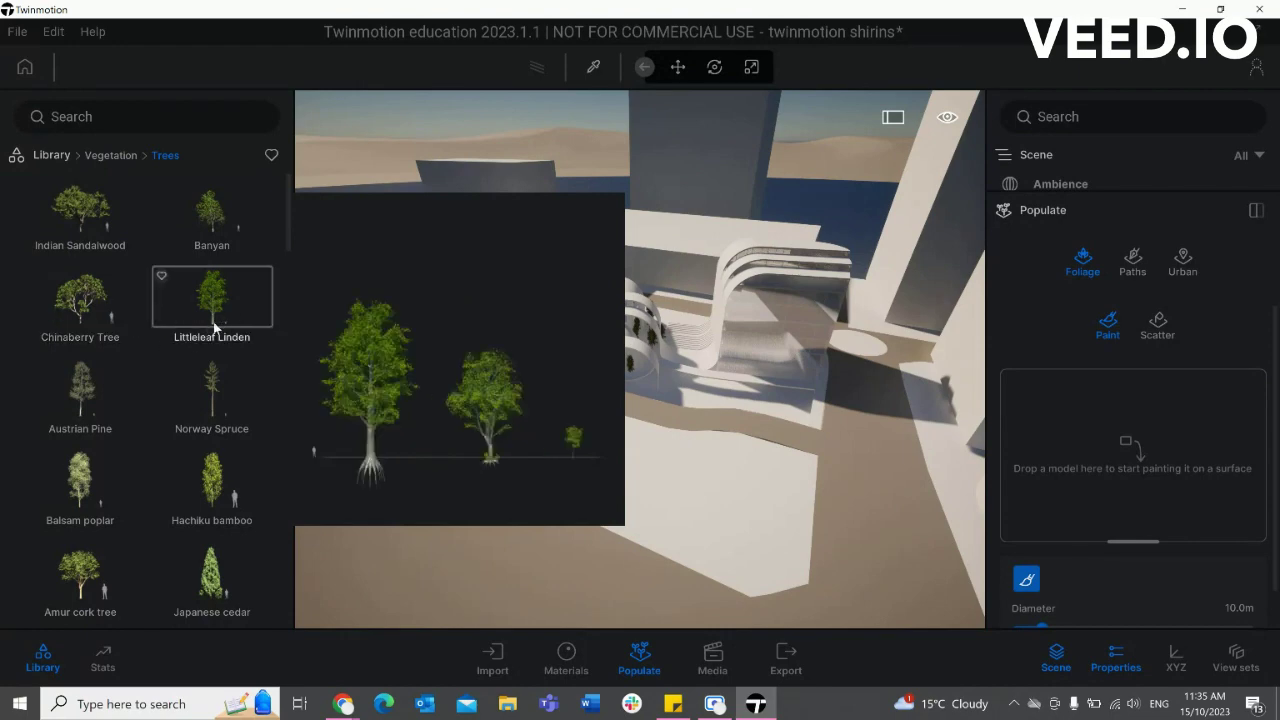
left_click_drag(211, 300, 1040, 430)
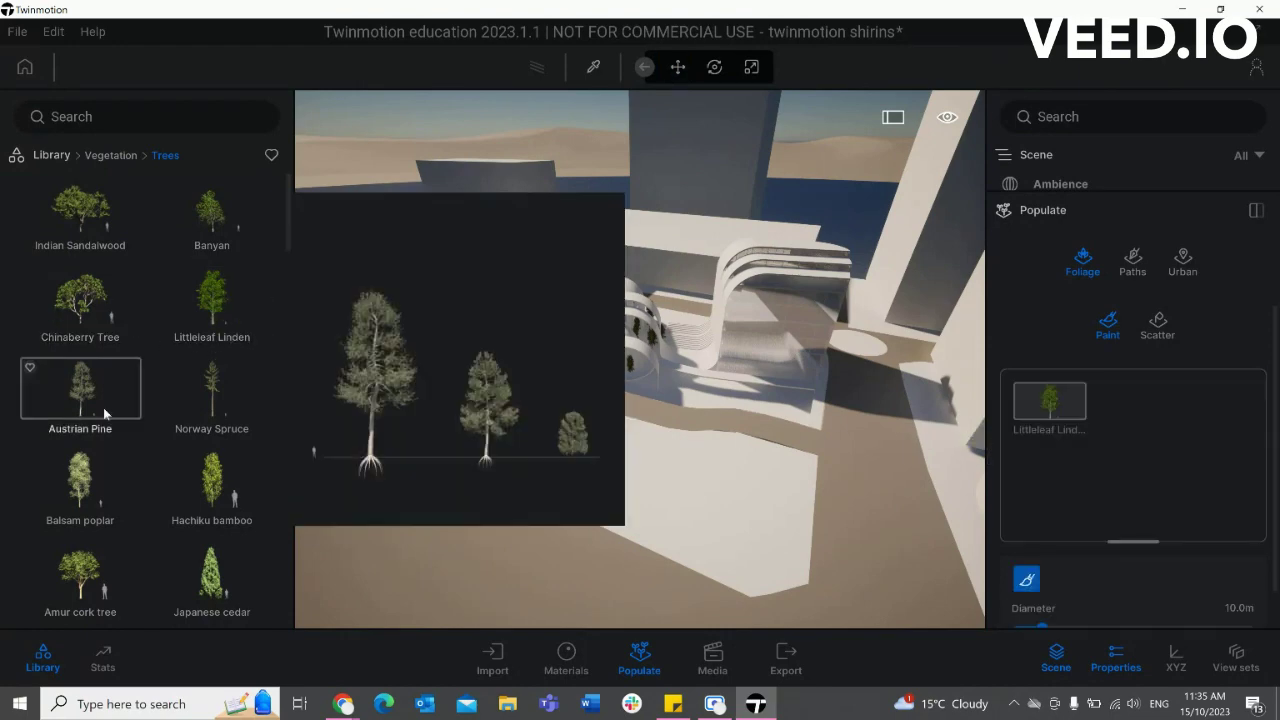
scroll(134, 373, "down", 2)
left_click_drag(94, 366, 1094, 420)
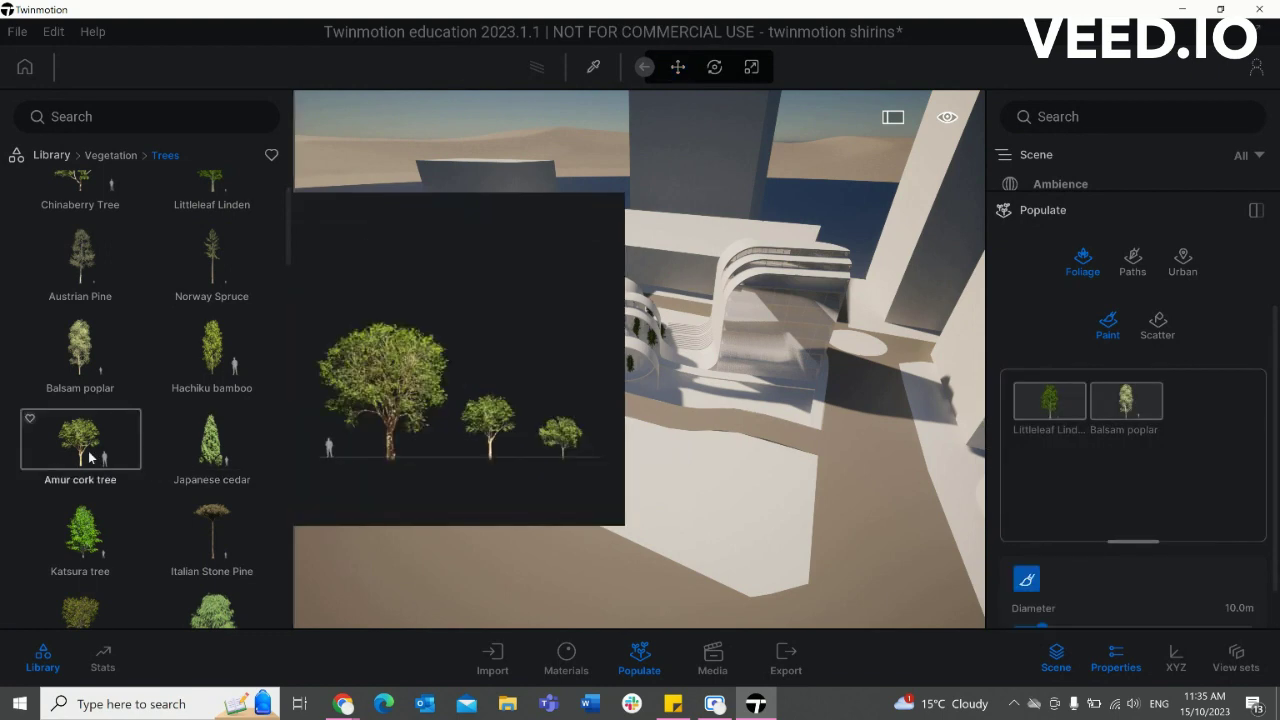
mouse_move(95, 452)
left_mouse_down()
mouse_move(1019, 452)
mouse_move(1182, 410)
left_mouse_up()
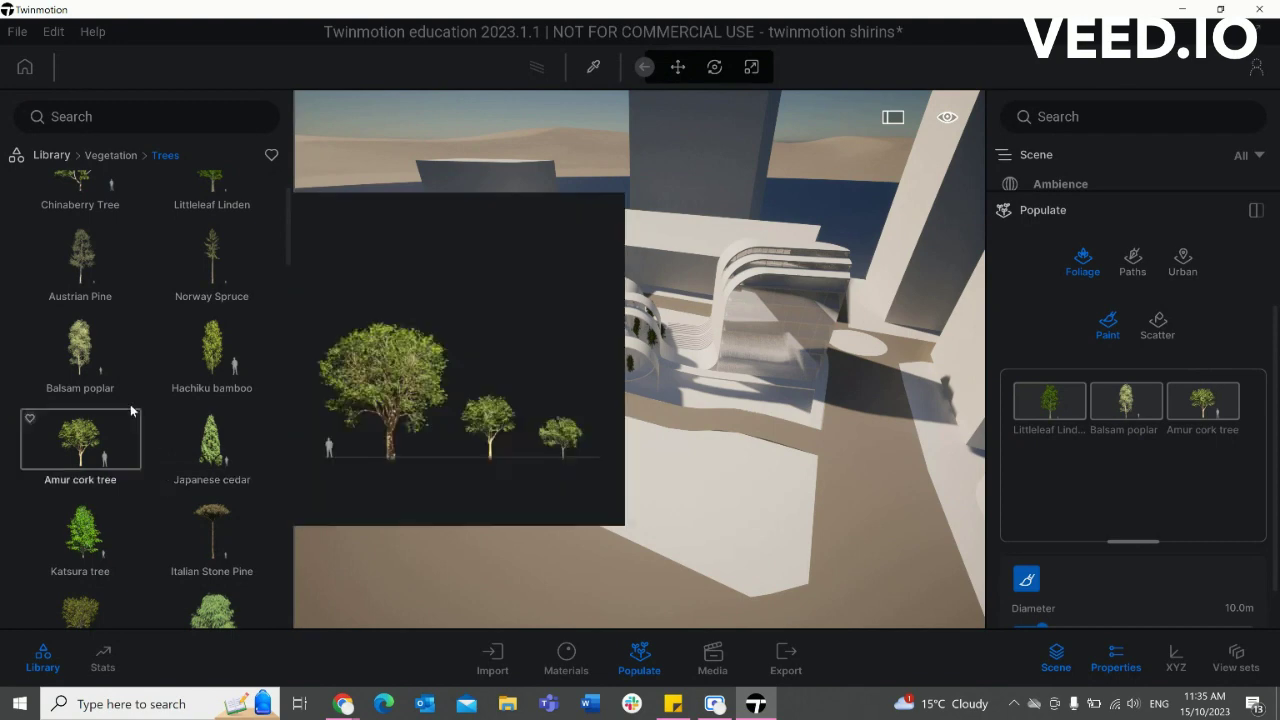
scroll(125, 181, "down", 3)
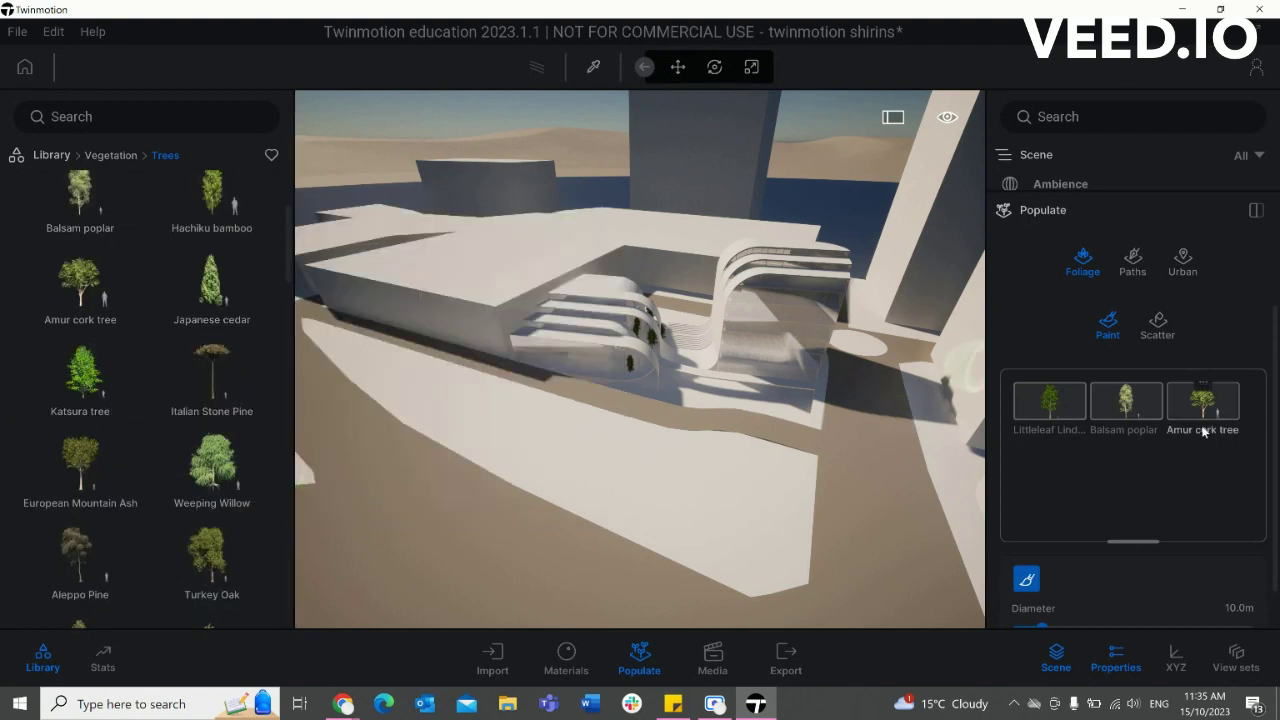
left_click(1205, 386)
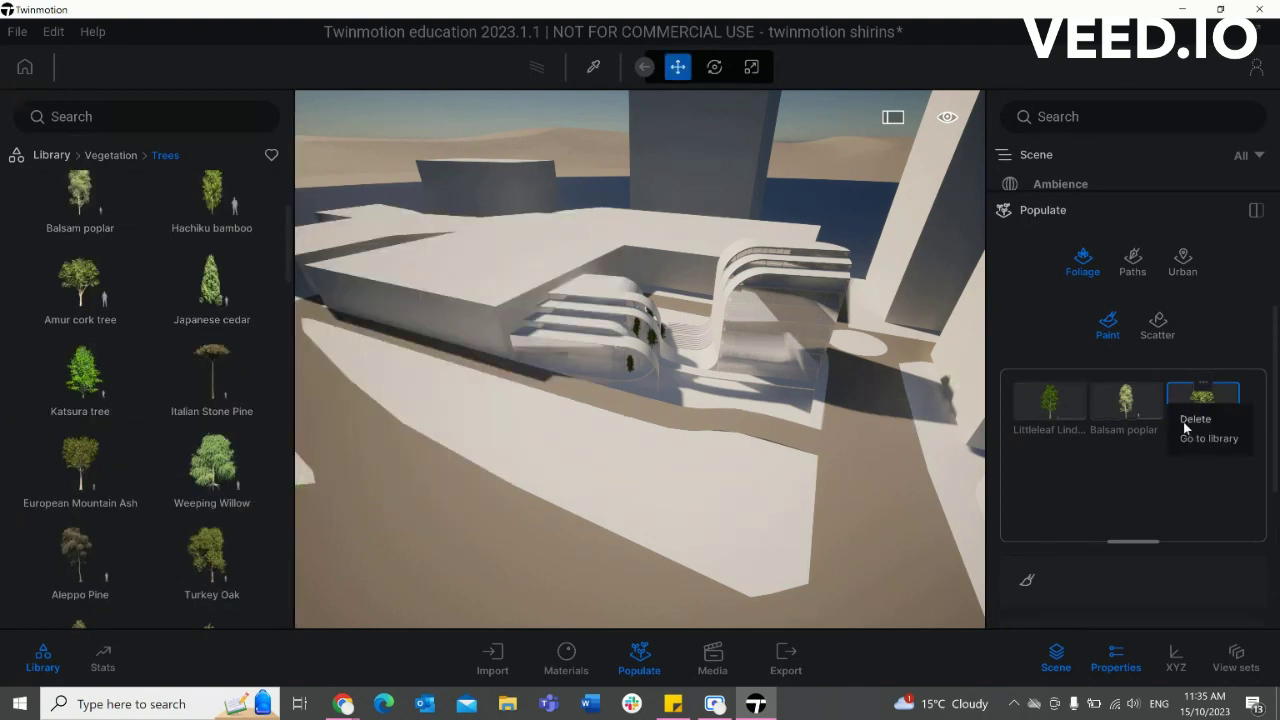
left_click(1192, 420)
- Add the Tropical palm 2 and Common fern 2 bushes to the foliage paint list
left_click(111, 155)
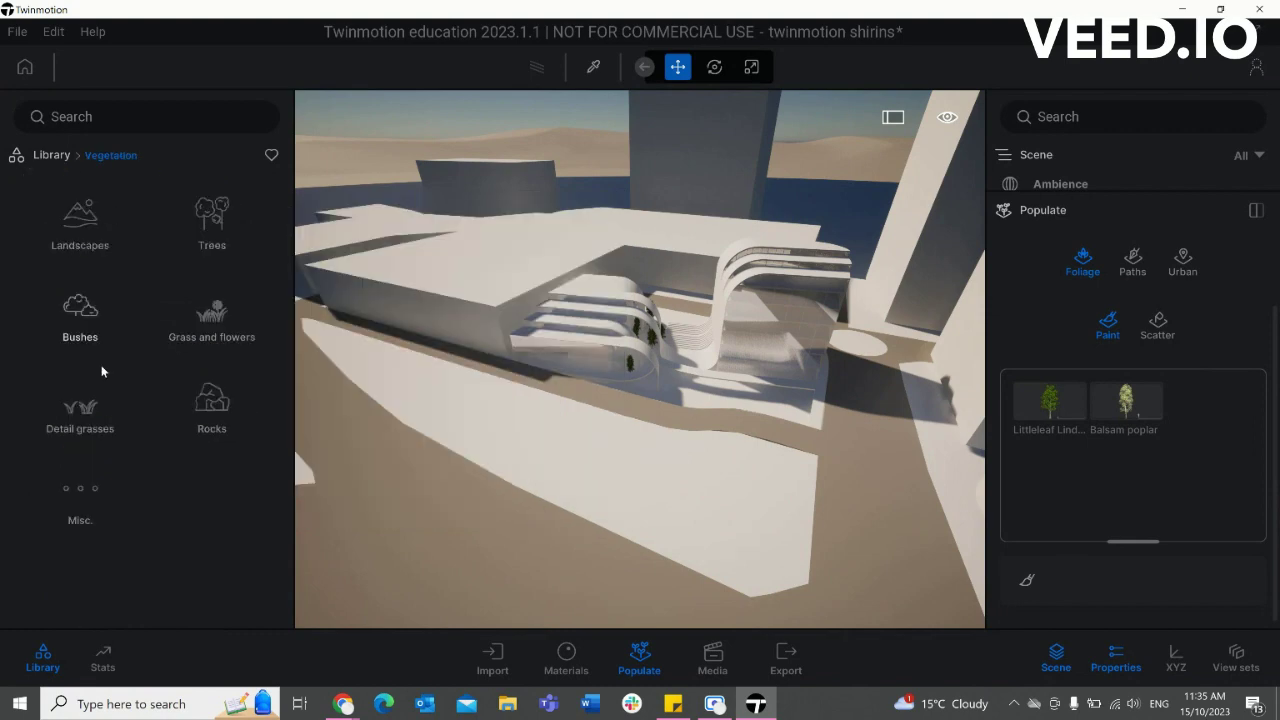
left_click(101, 325)
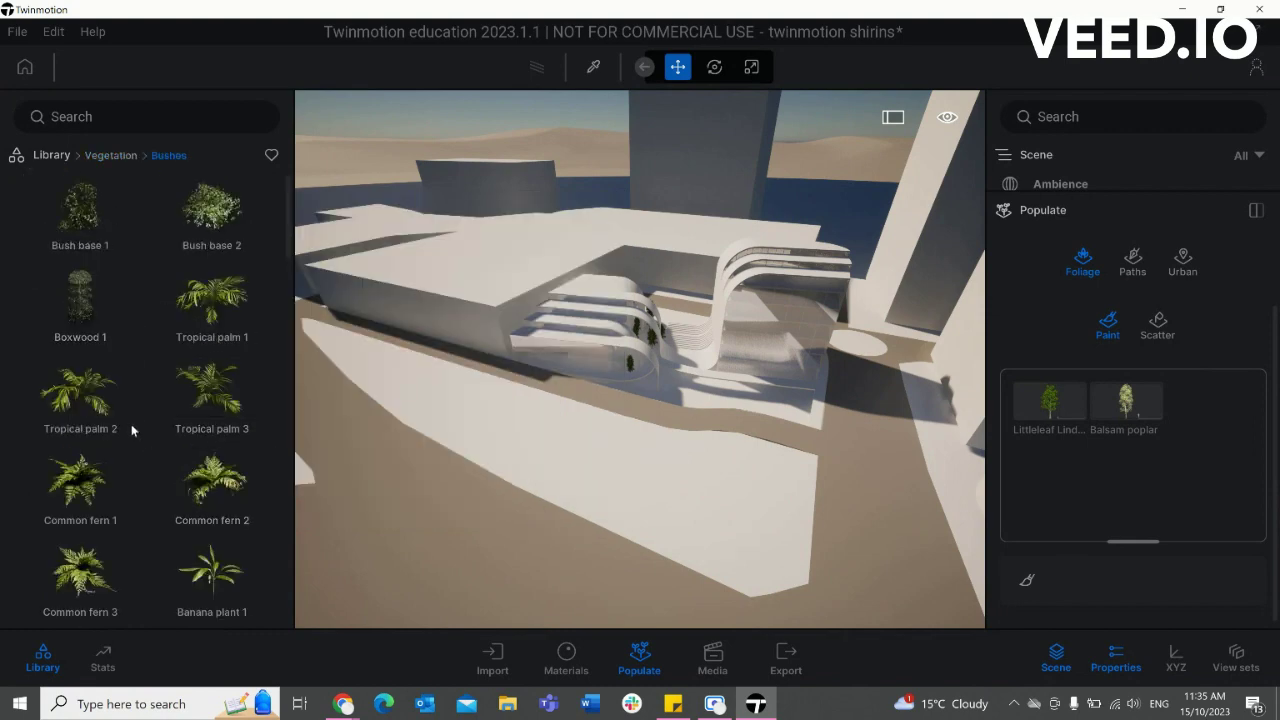
left_click_drag(128, 425, 1128, 484)
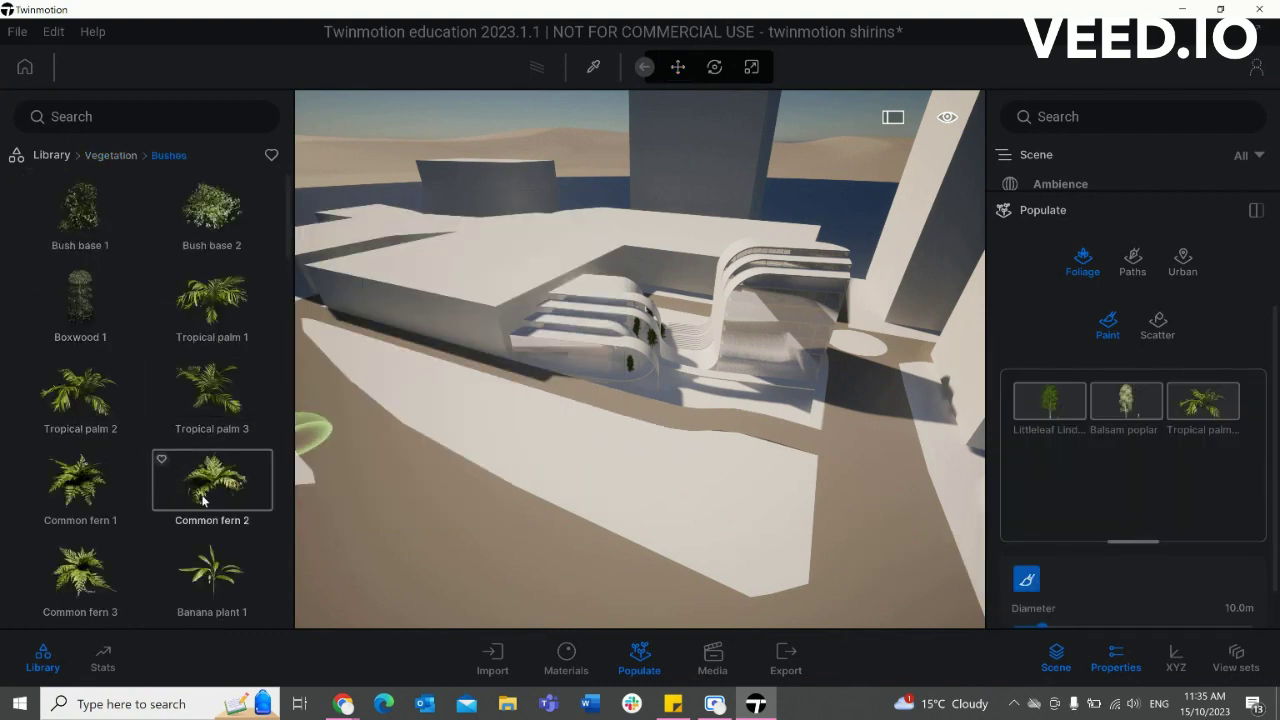
left_click_drag(206, 500, 1110, 480)
- Add a Rhapis excelsa, Colocasia caladium 6 and Colocasia caladium 2 to the foliage paint list
scroll(248, 474, "down", 6)
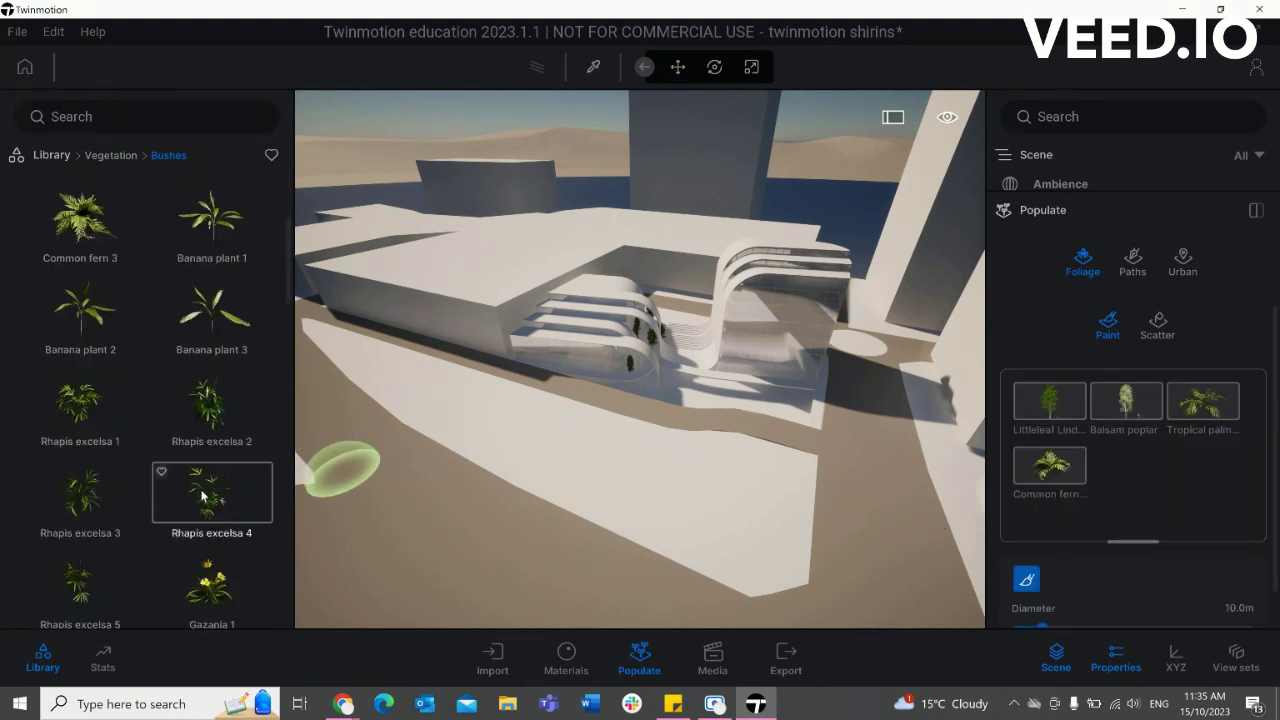
scroll(100, 420, "down", 3)
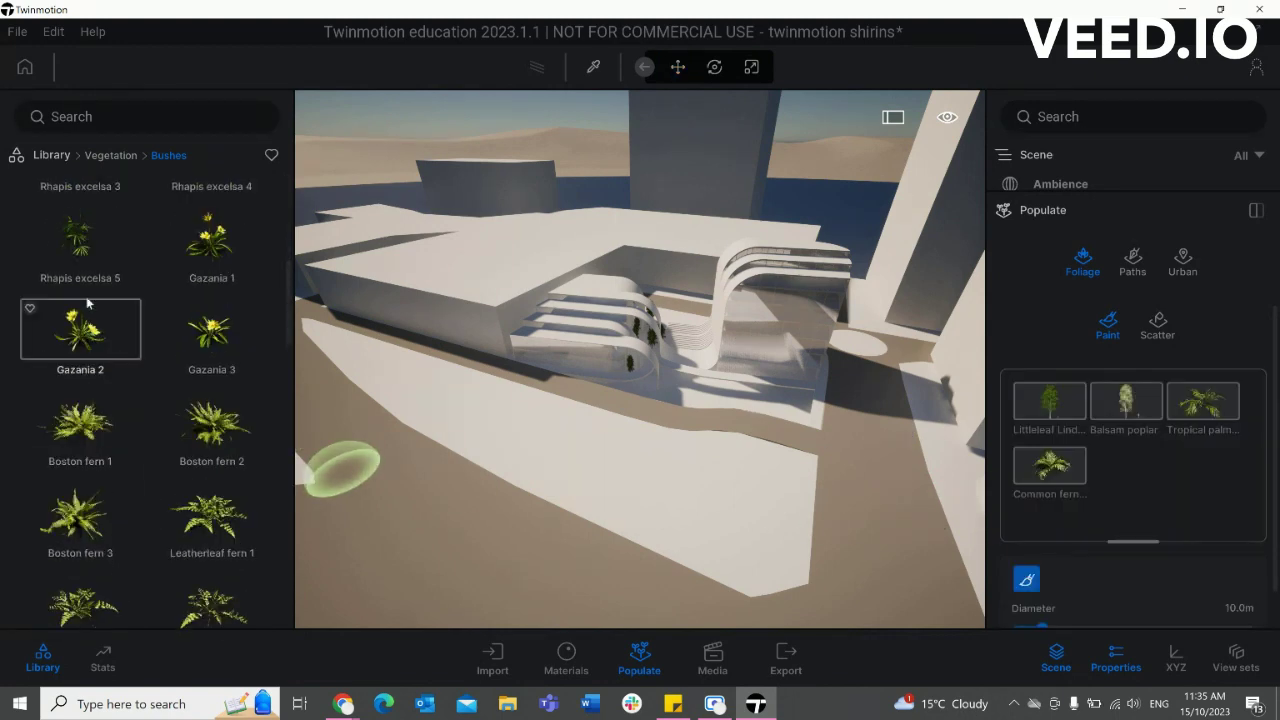
left_click_drag(85, 330, 1150, 485)
scroll(133, 284, "down", 7)
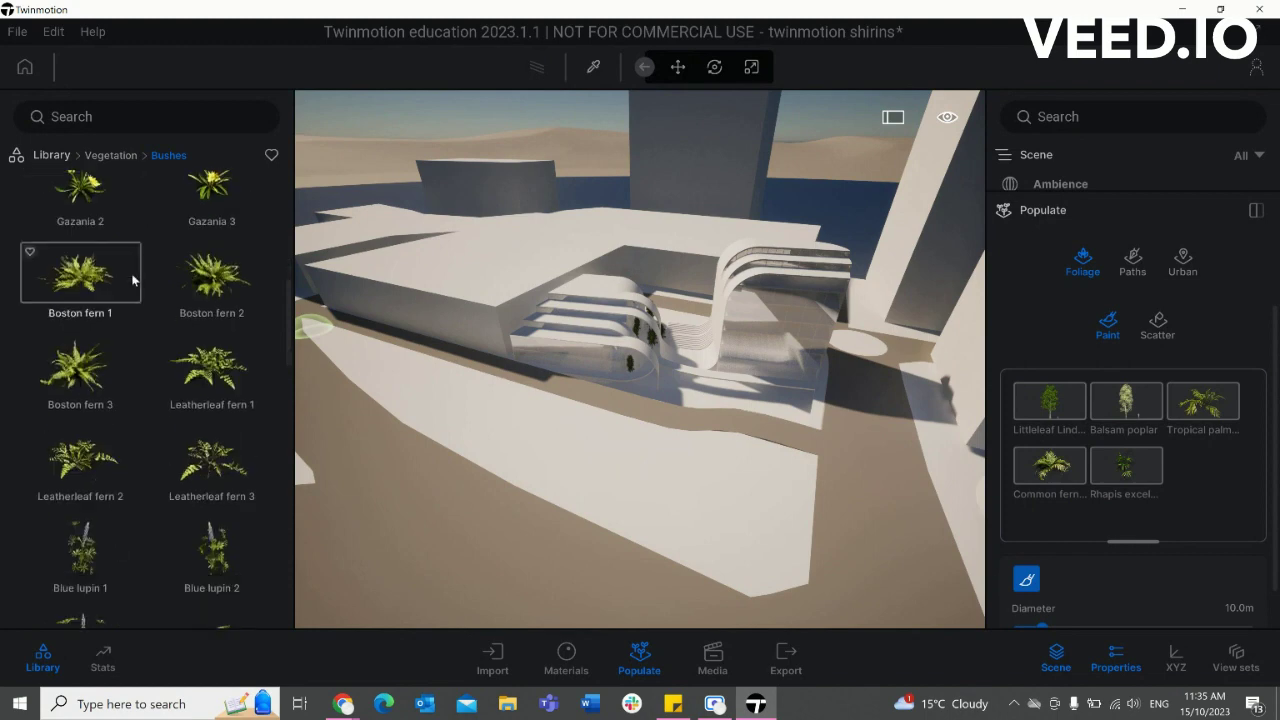
scroll(135, 295, "down", 1)
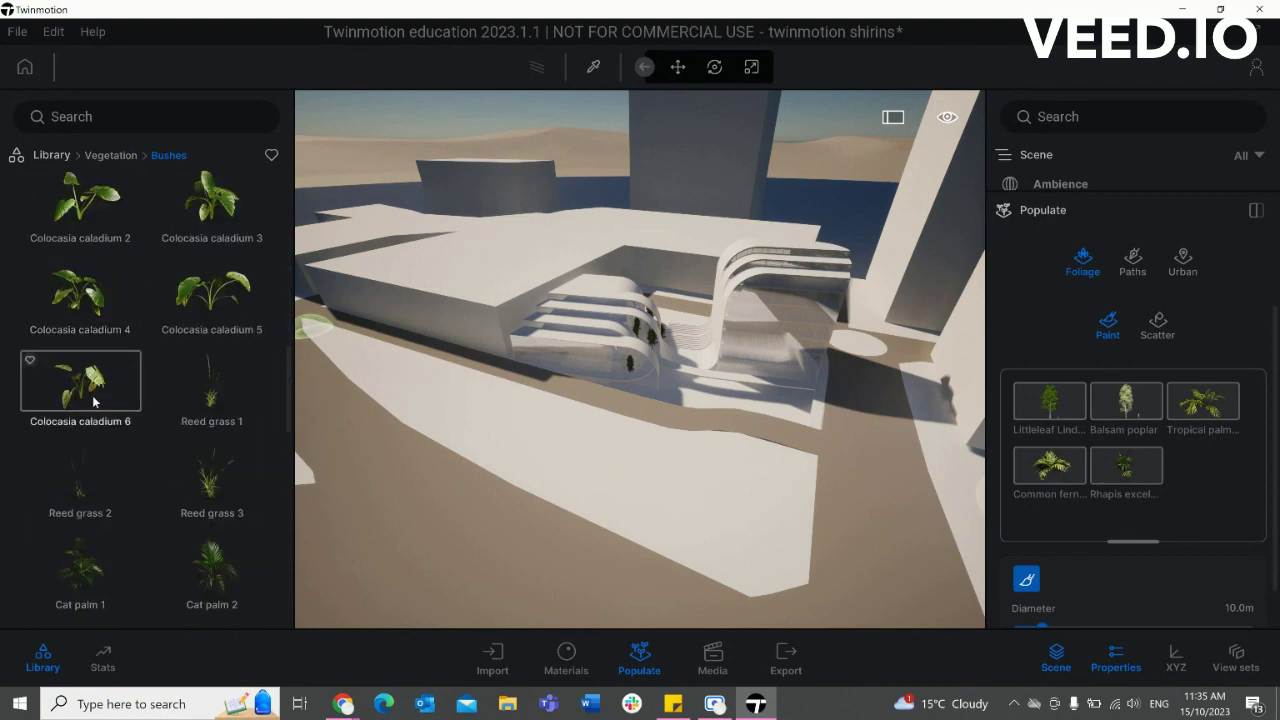
left_click_drag(71, 402, 1203, 468)
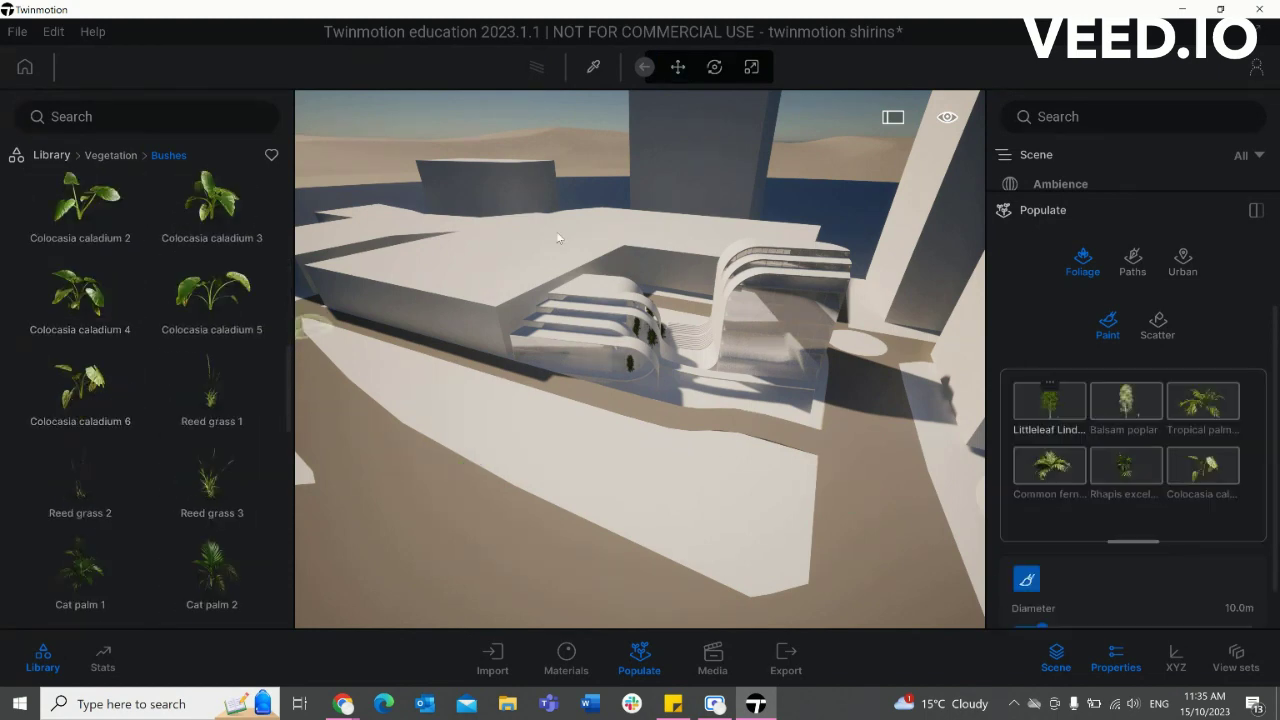
left_click_drag(93, 200, 1230, 465)
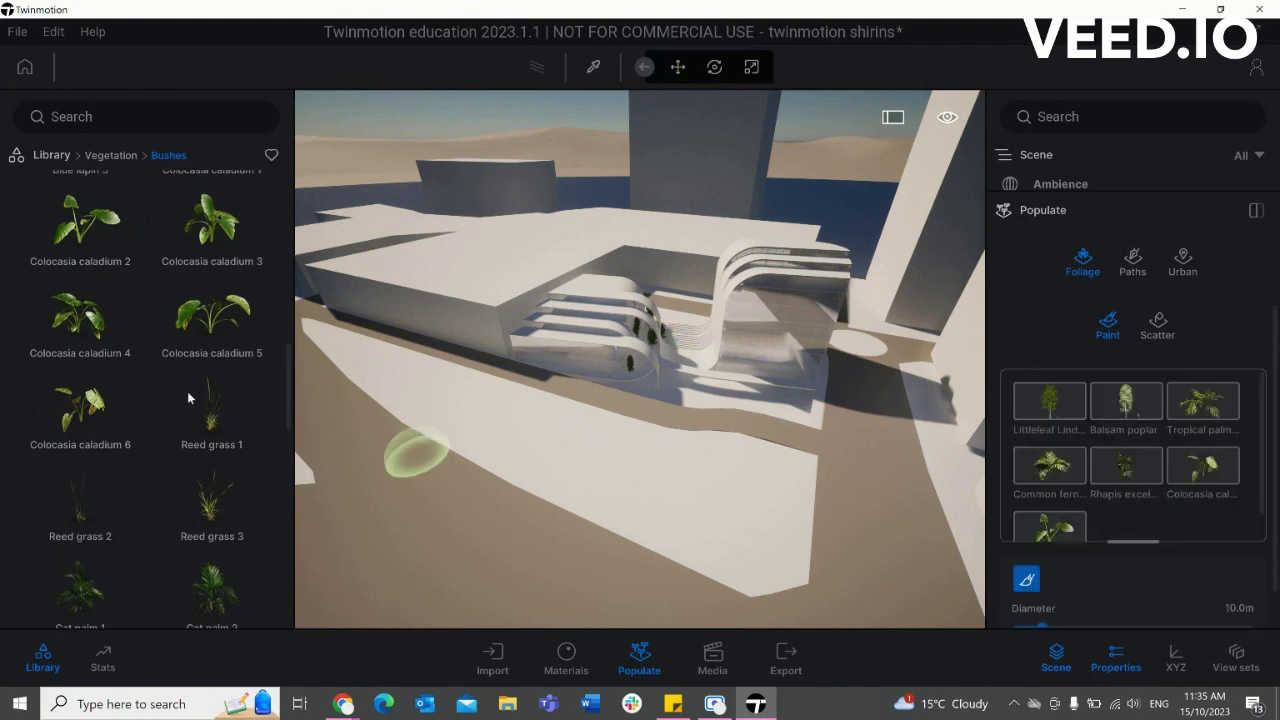
- Add Cat palm 2, Cat palm 1 and a Variegated croton to the foliage paint list
scroll(148, 381, "down", 1)
scroll(148, 381, "down", 2)
left_click_drag(211, 305, 1130, 470)
left_click_drag(80, 310, 1200, 527)
scroll(80, 480, "down", 1)
left_click_drag(78, 470, 1120, 463)
- Paint the mixed trees and bushes across the white ground strip in front of the building with a 19.6 m brush
scroll(1122, 461, "down", 3)
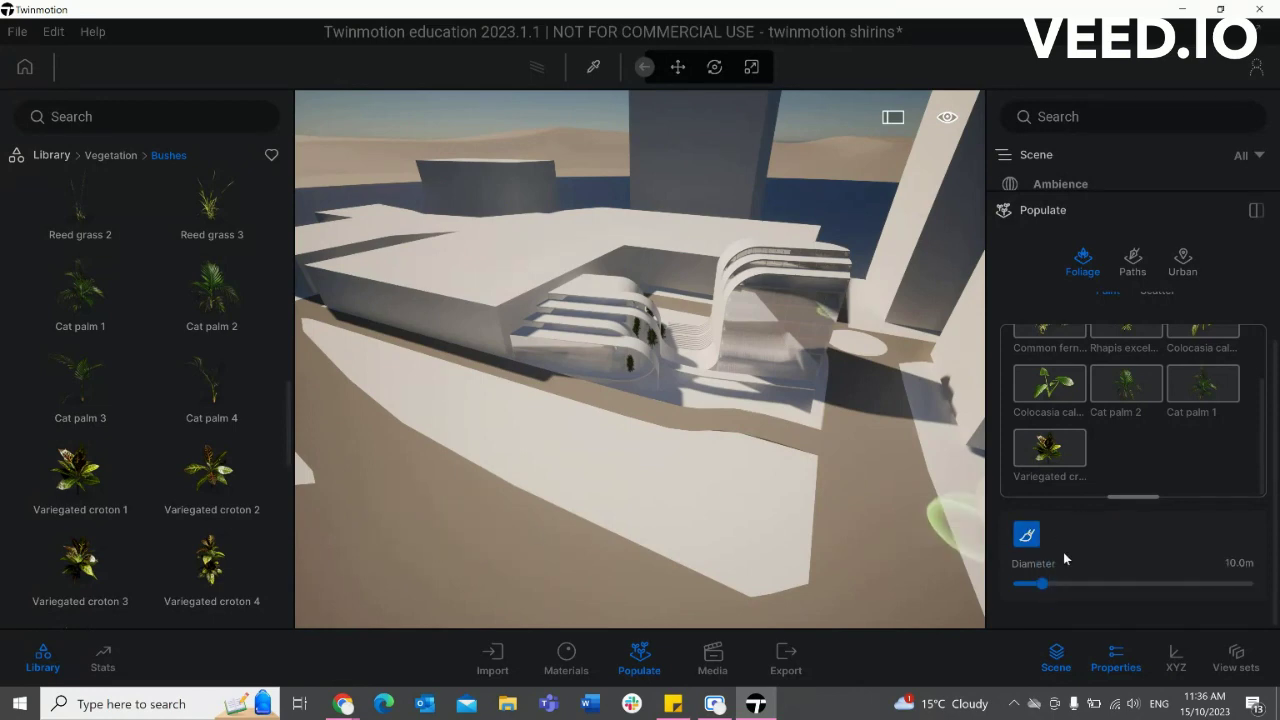
mouse_move(1043, 588)
left_mouse_down()
mouse_move(1112, 585)
mouse_move(1064, 590)
left_mouse_up()
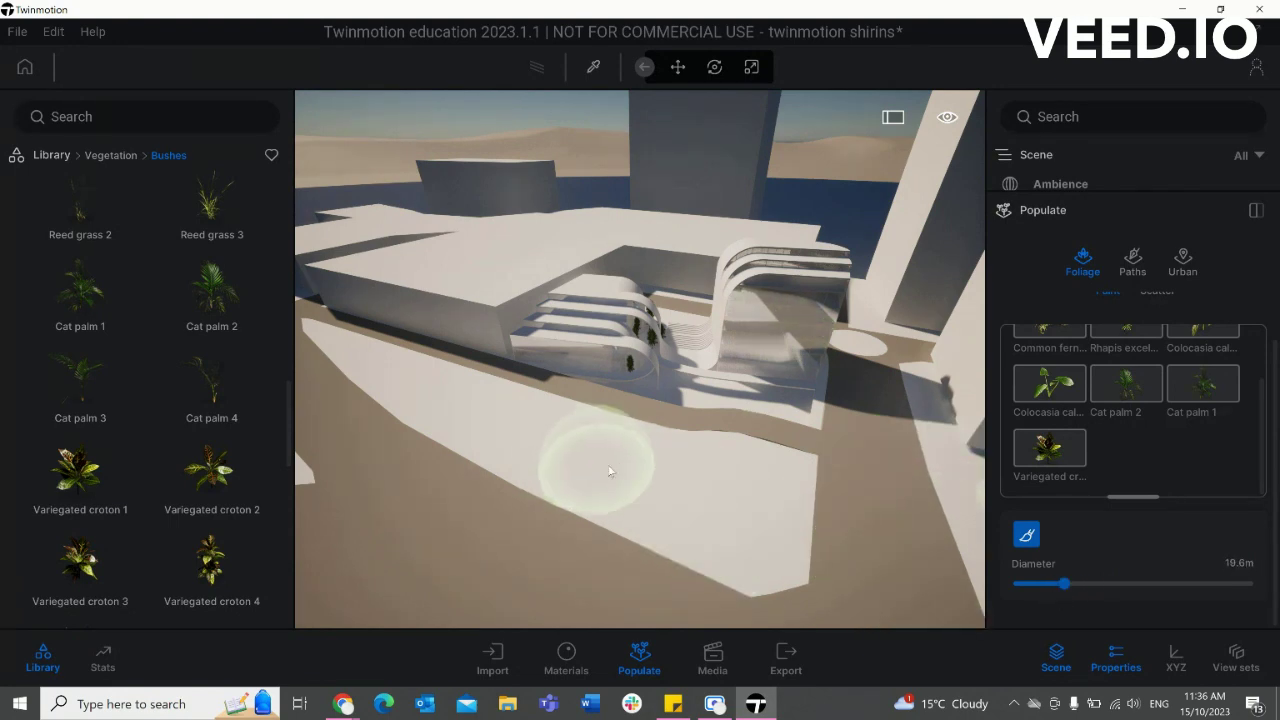
mouse_move(615, 473)
left_mouse_down()
mouse_move(550, 420)
mouse_move(345, 363)
mouse_move(614, 476)
mouse_move(734, 506)
mouse_move(620, 443)
mouse_move(752, 480)
mouse_move(814, 515)
mouse_move(748, 543)
mouse_move(635, 497)
mouse_move(700, 478)
mouse_move(625, 434)
mouse_move(485, 385)
mouse_move(440, 395)
left_mouse_up()
scroll(634, 497, "down", 3)
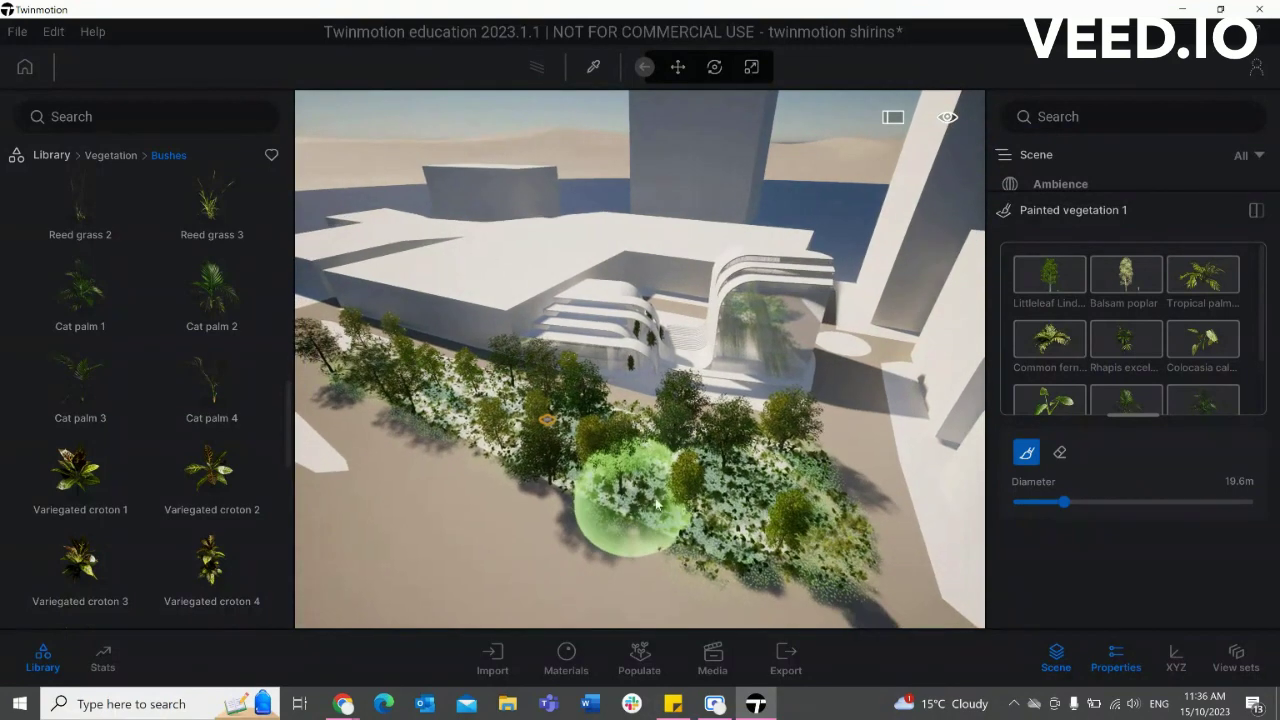
mouse_move(660, 504)
left_mouse_down()
mouse_move(362, 336)
mouse_move(730, 404)
left_mouse_up()
- Erase the painted vegetation spilling past the edges of the white ground strip, using a 12.5 m eraser
mouse_move(730, 404)
middle_mouse_down("shift")
mouse_move(757, 446)
mouse_move(710, 448)
mouse_move(721, 448)
middle_mouse_up("shift")
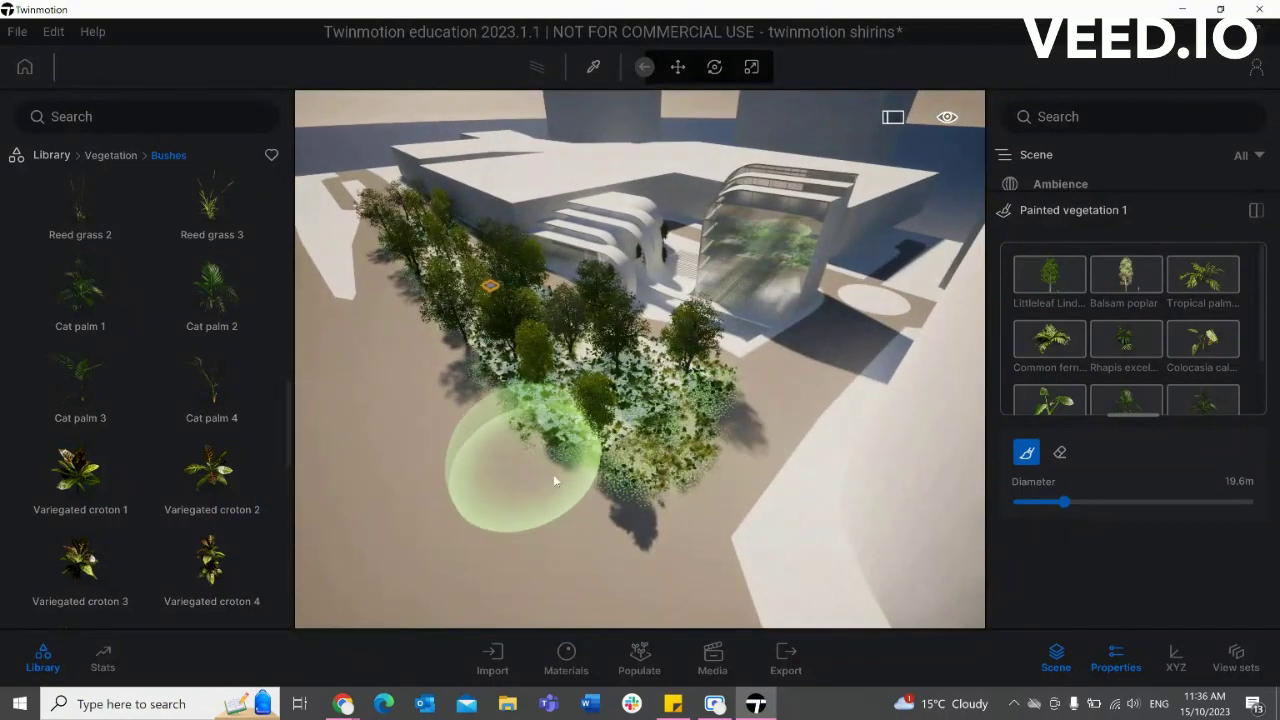
left_click(1049, 505)
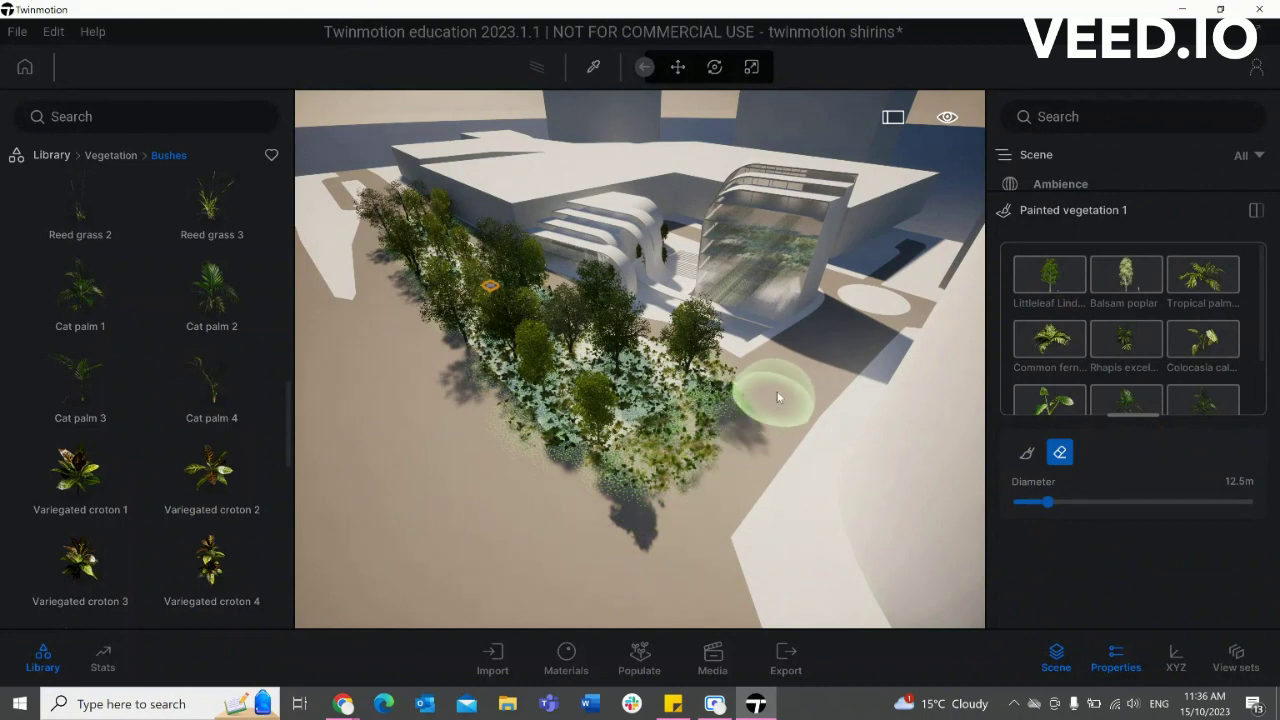
mouse_move(766, 394)
left_mouse_down()
mouse_move(543, 509)
mouse_move(793, 410)
mouse_move(750, 406)
mouse_move(689, 453)
mouse_move(778, 372)
mouse_move(624, 458)
mouse_move(536, 465)
mouse_move(429, 400)
mouse_move(499, 463)
mouse_move(425, 322)
left_mouse_up()
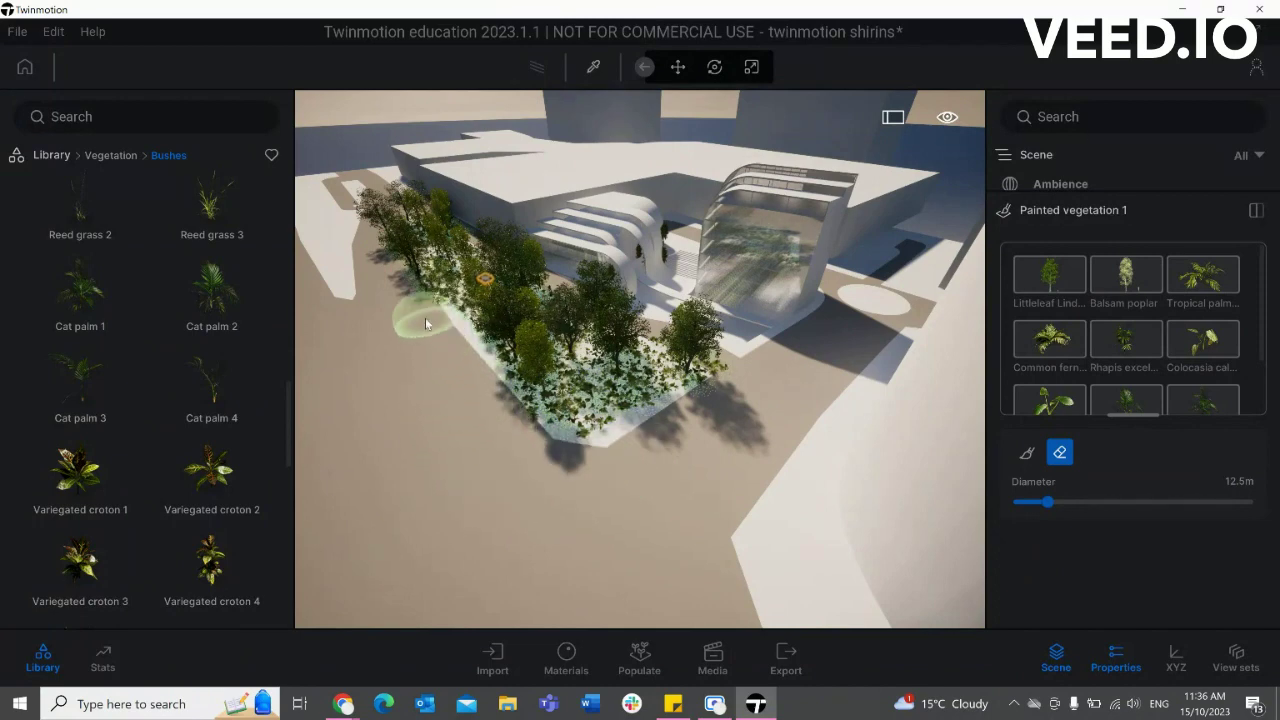
left_click_drag(381, 271, 397, 258)
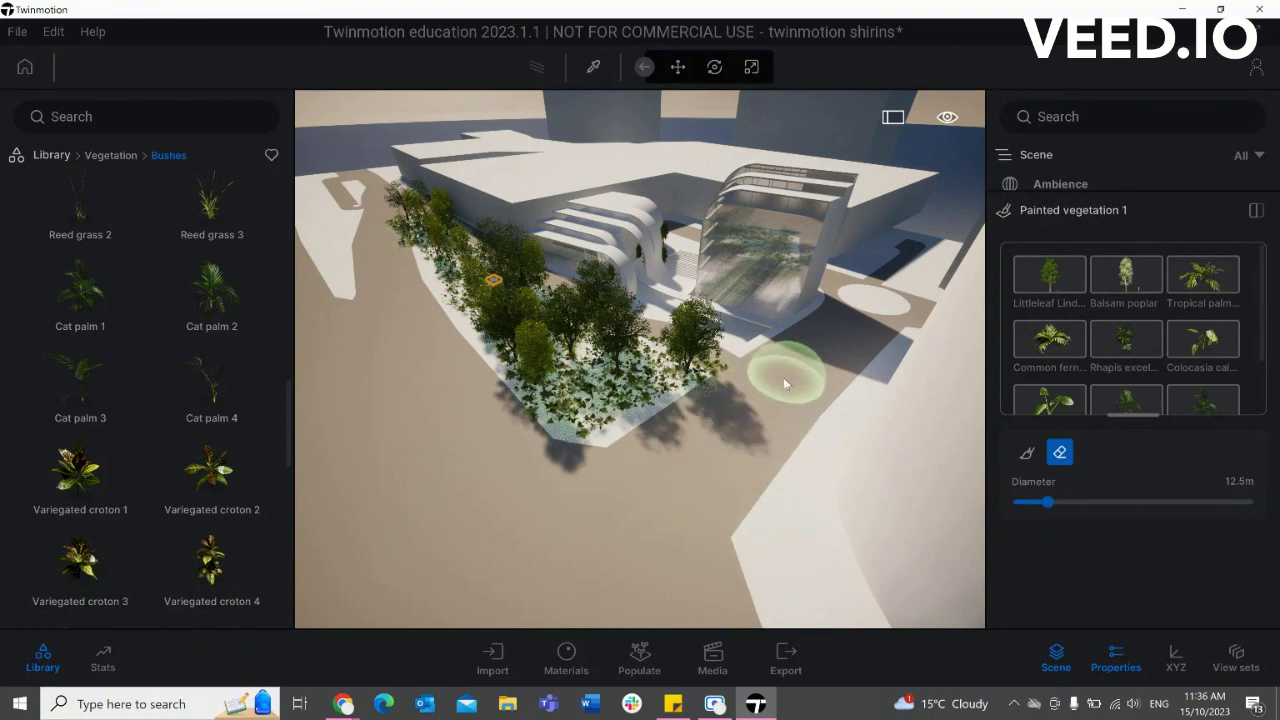
right_click_drag(783, 377, 842, 489)
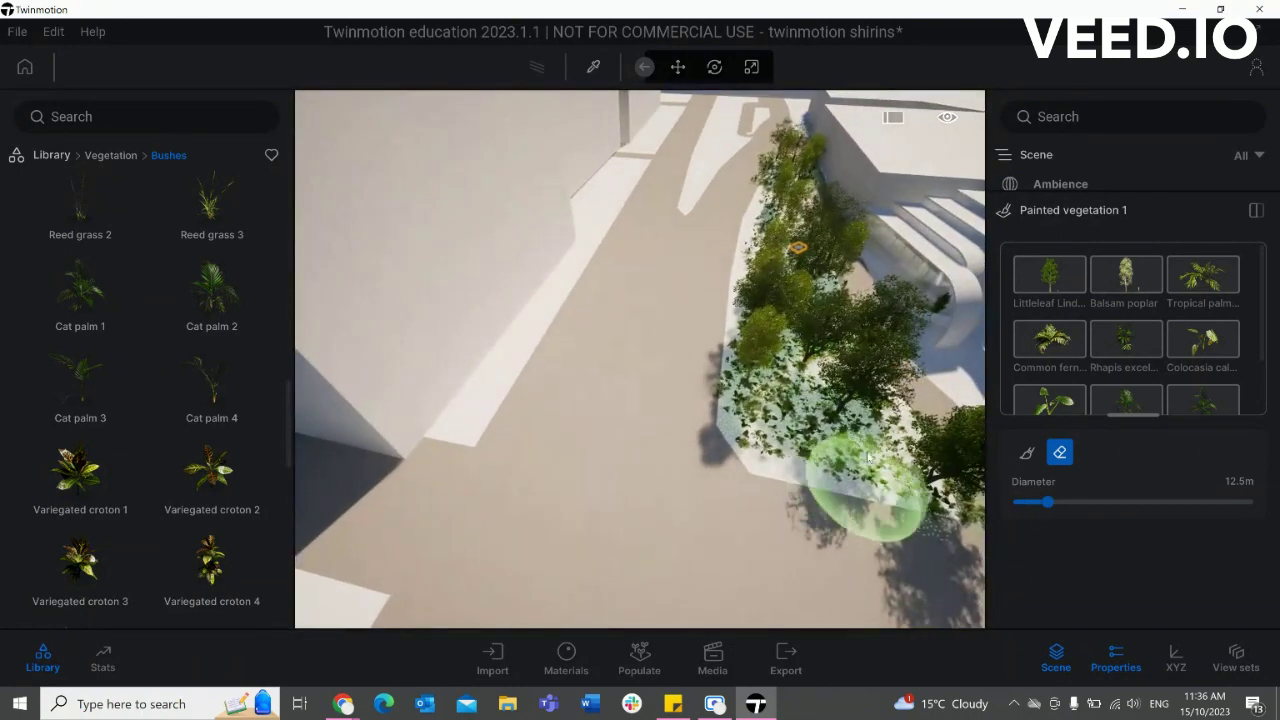
right_click_drag(644, 245, 771, 428)
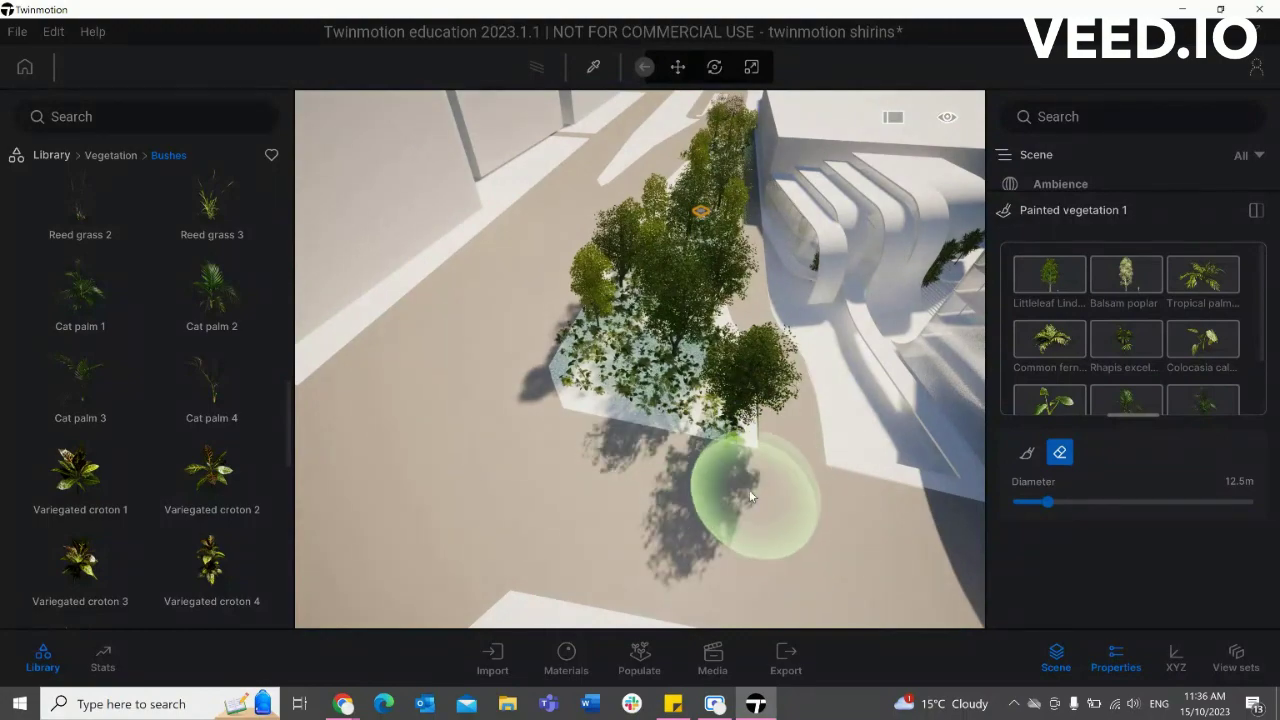
- Leave the vegetation eraser and examine the planted strip and the extent of the Patiobricks_grey ground surface
mouse_move(443, 434)
right_mouse_down()
mouse_move(471, 451)
mouse_move(601, 424)
mouse_move(588, 425)
right_mouse_up()
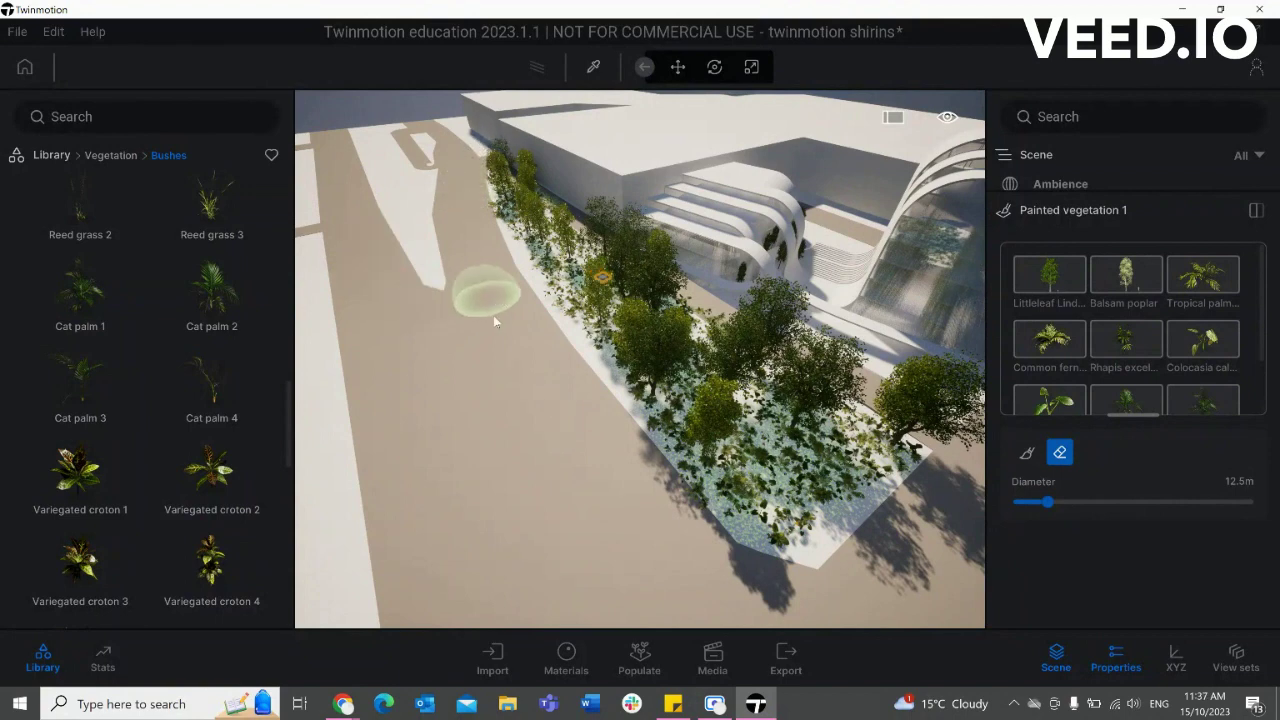
mouse_move(480, 294)
right_mouse_down()
mouse_move(491, 354)
mouse_move(511, 357)
right_mouse_up()
key("Escape")
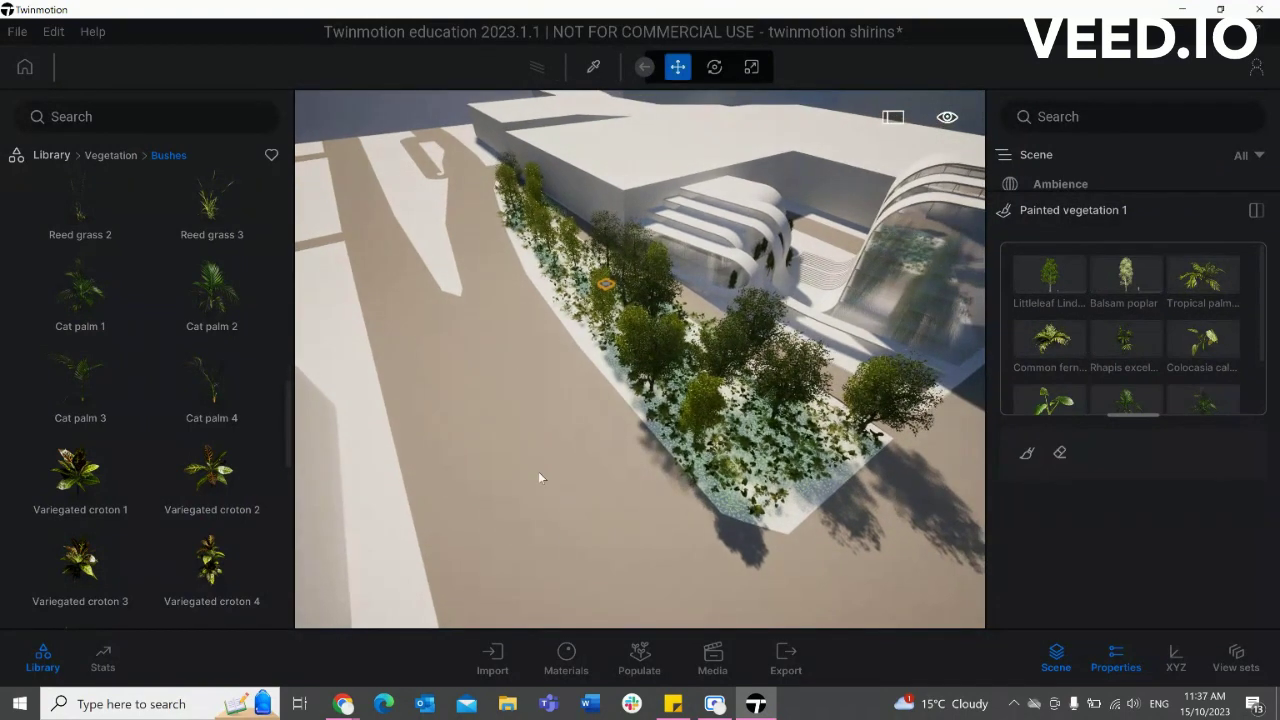
left_click(555, 537)
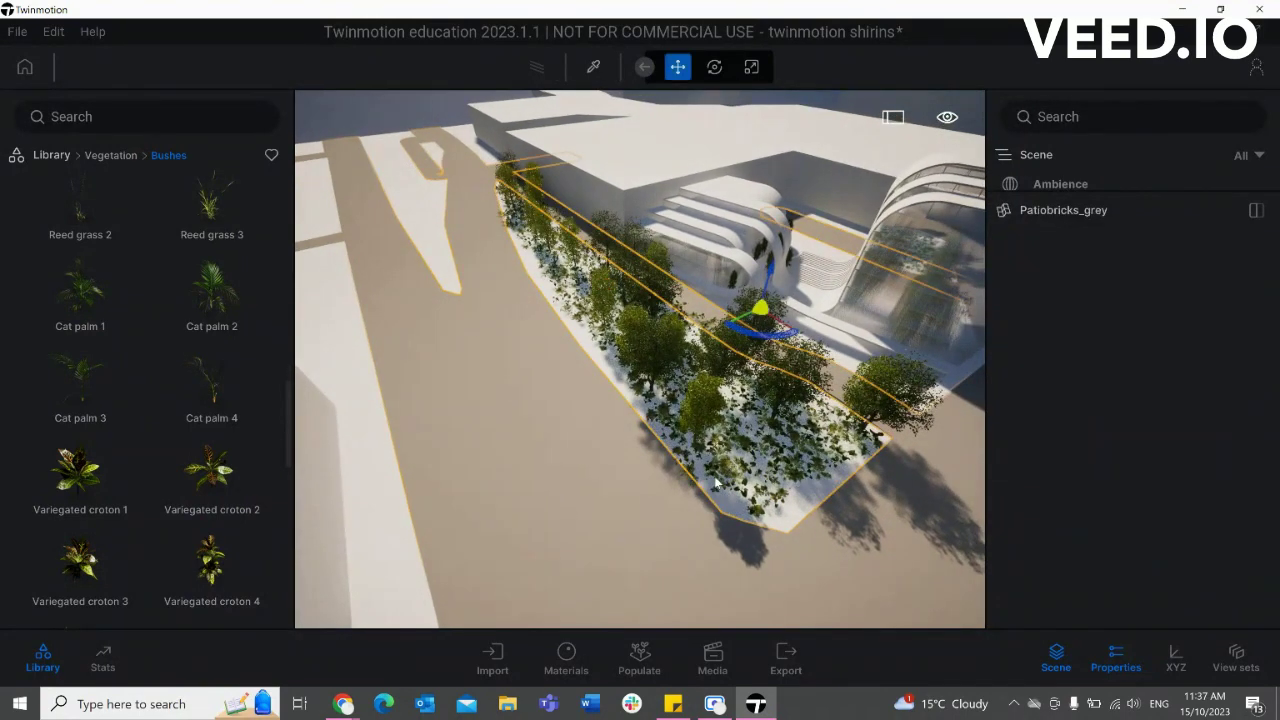
mouse_move(700, 400)
right_mouse_down()
mouse_move(675, 447)
mouse_move(434, 205)
right_mouse_up()
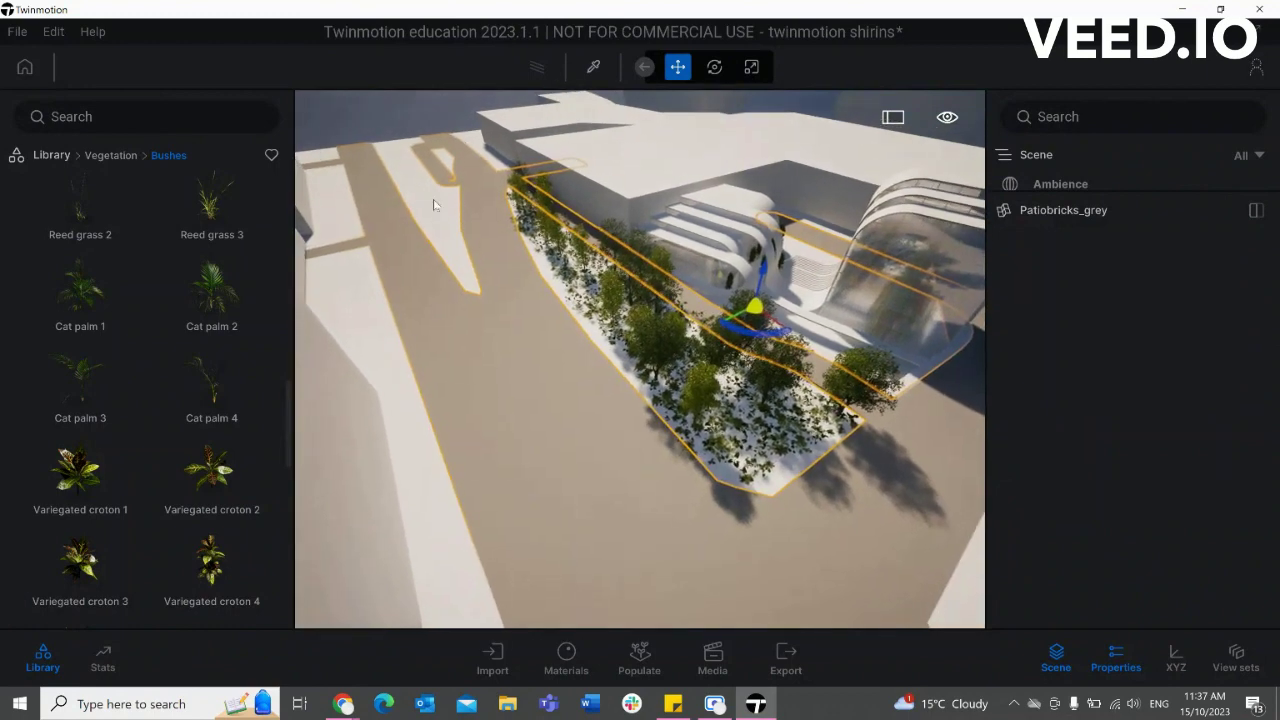
left_click(431, 312)
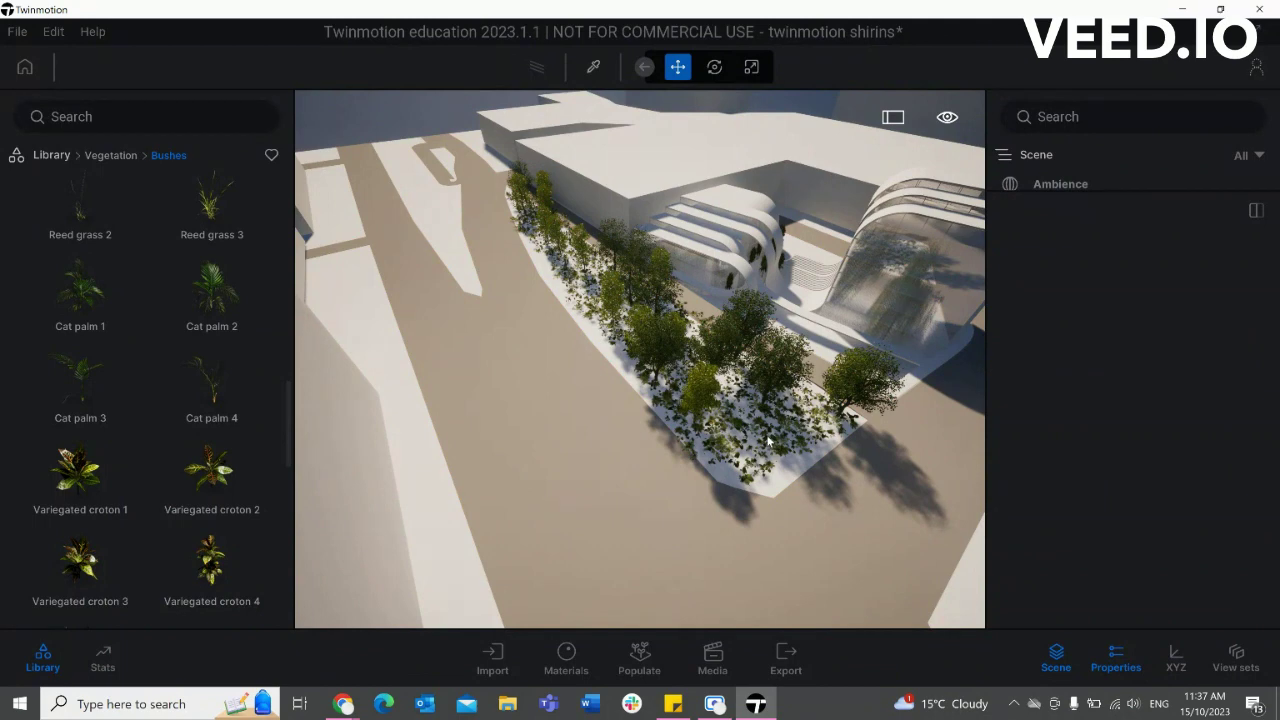
scroll(768, 440, "up", 2)
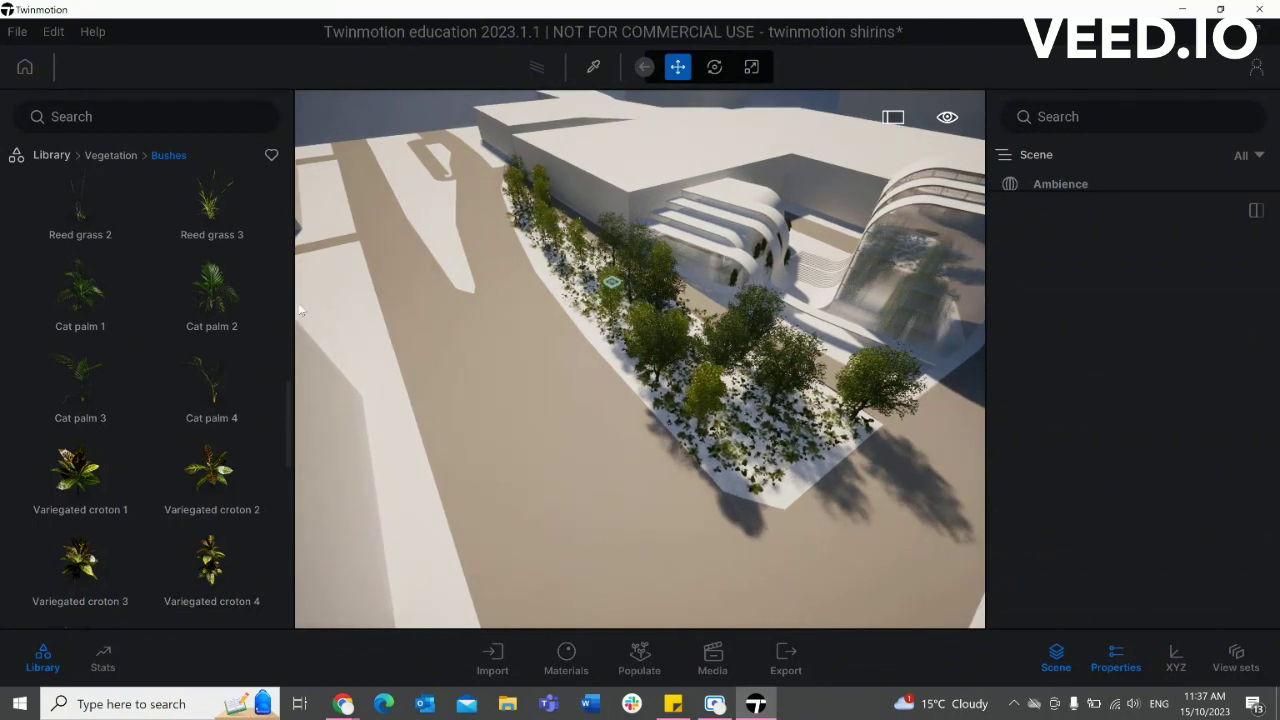
- Switch foliage population to Scatter and add a Balsam poplar to the scatter list
left_click(110, 156)
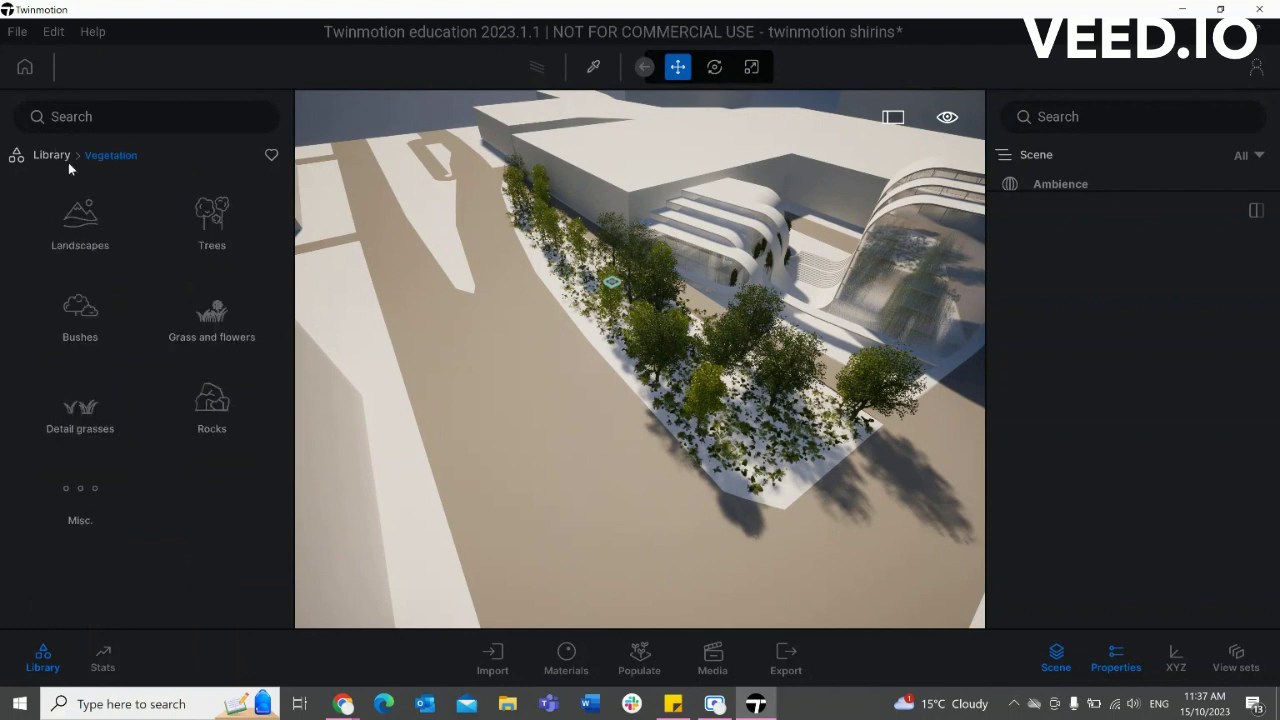
left_click(640, 653)
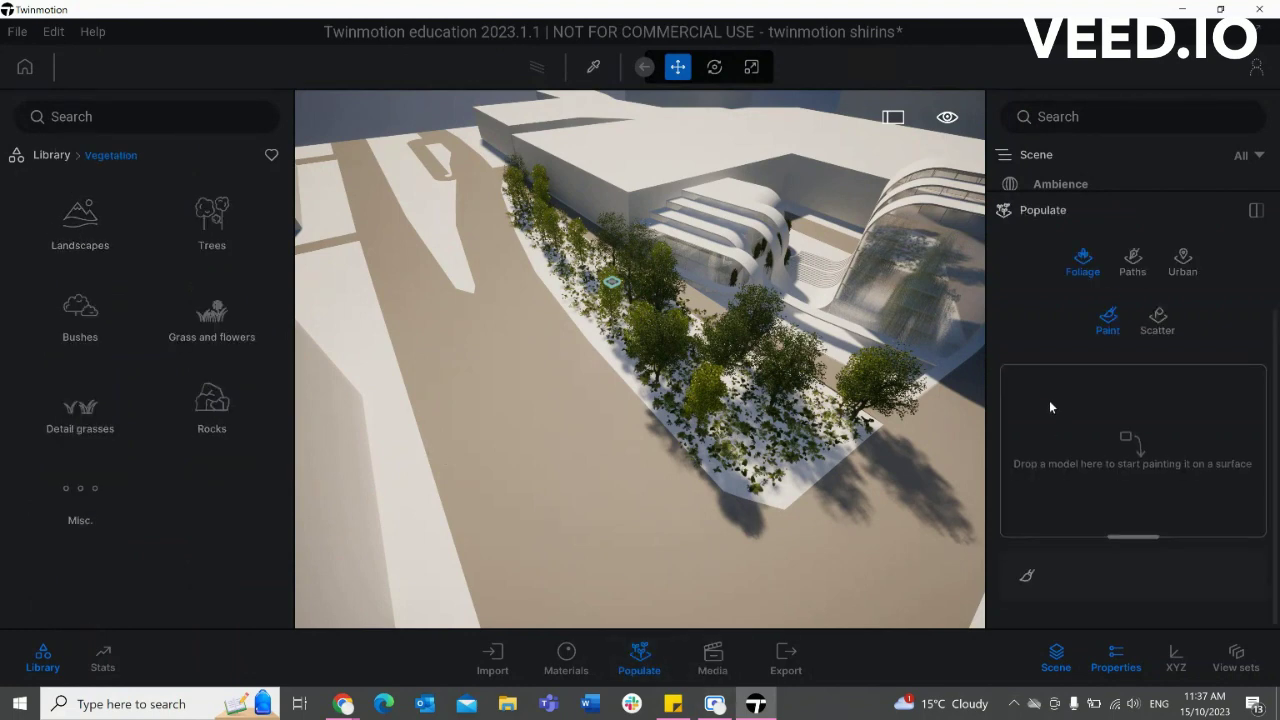
left_click(1156, 330)
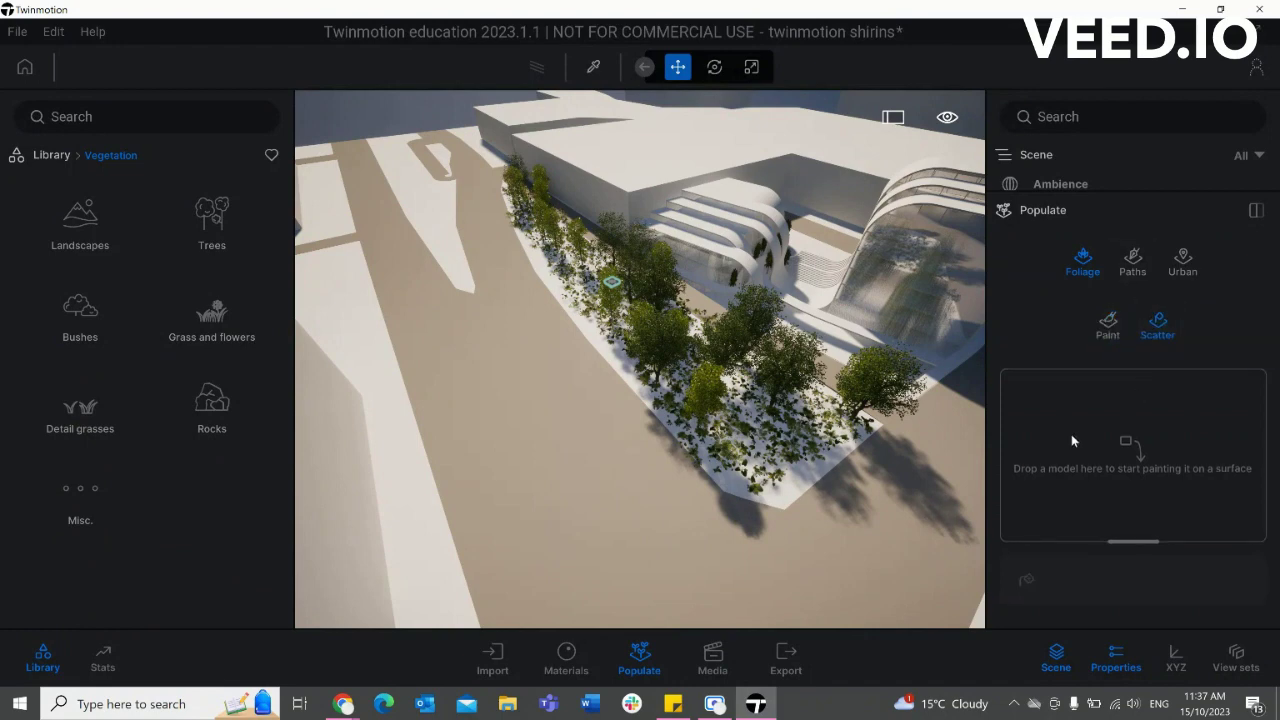
left_click(220, 234)
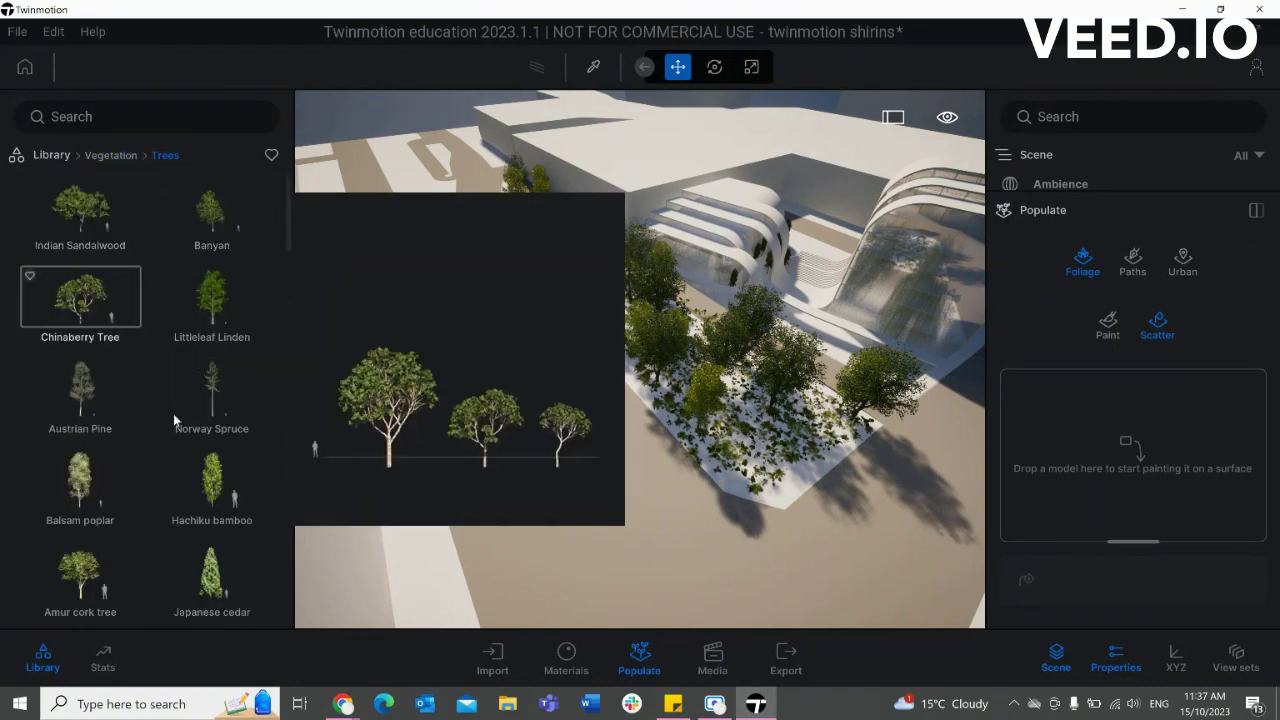
left_click_drag(90, 502, 1126, 418)
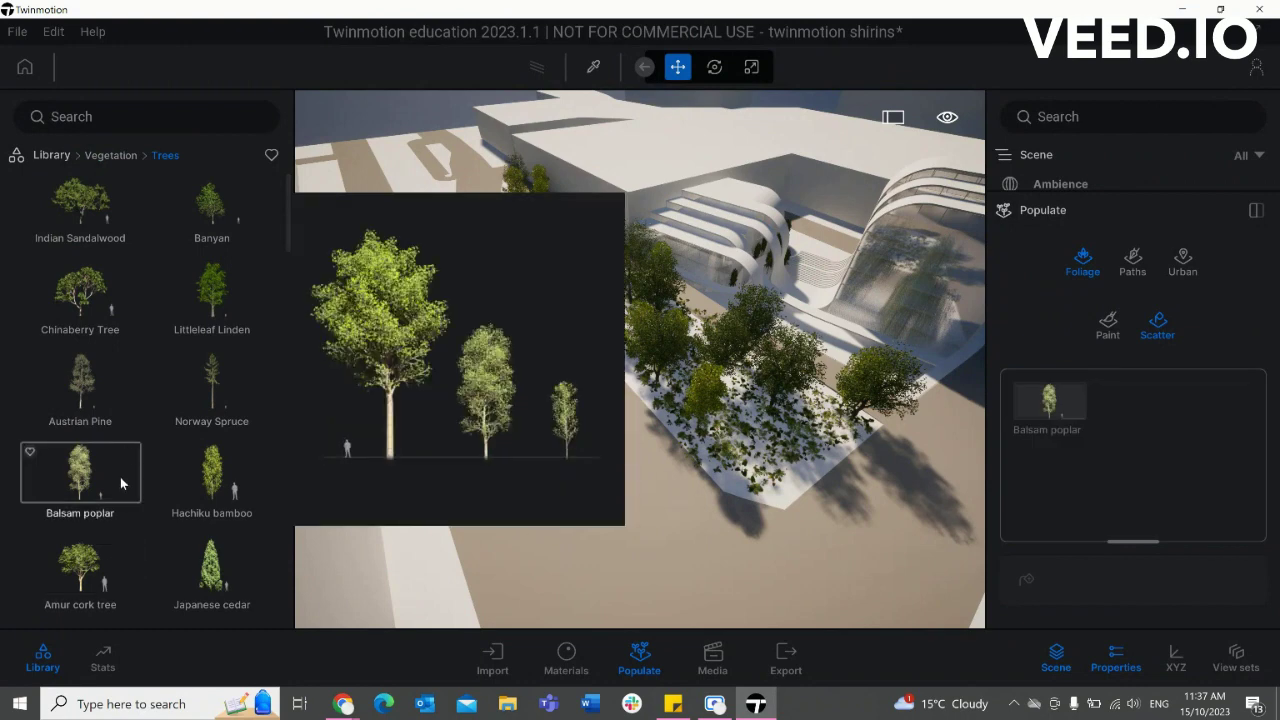
- Add a Weeping Willow and a Japanese white larch to the scatter list
scroll(130, 470, "down", 3)
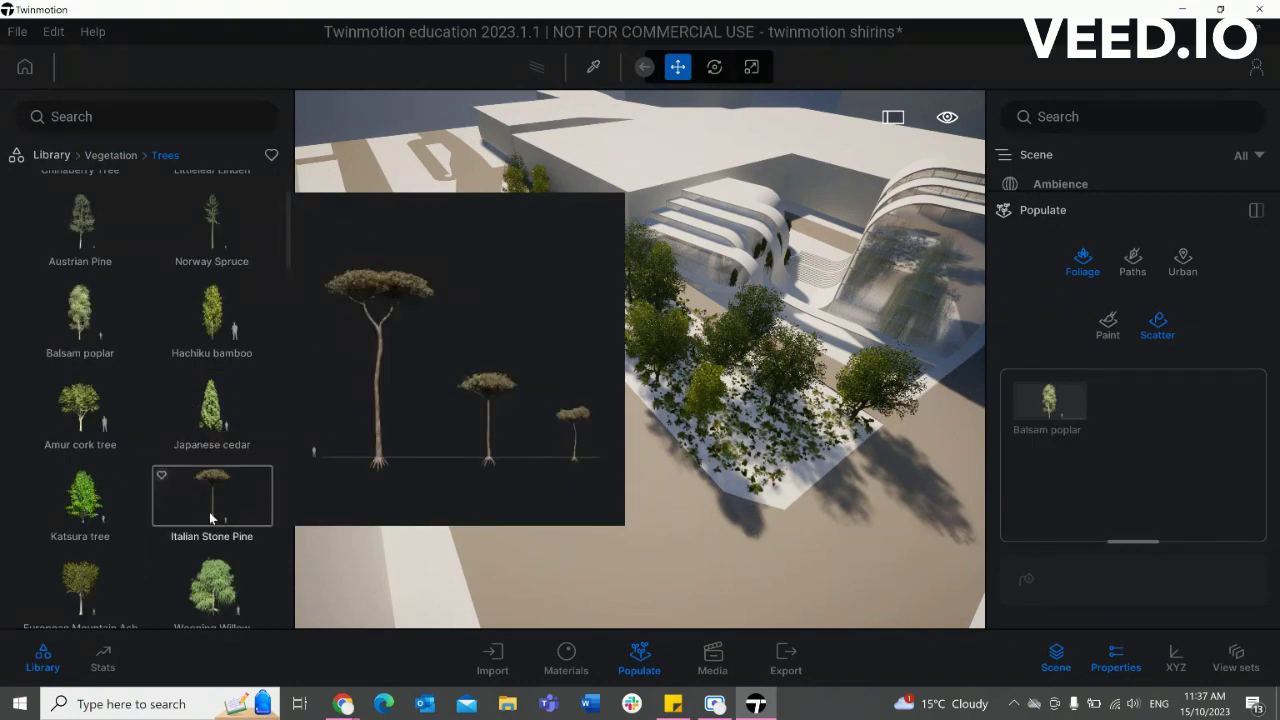
scroll(210, 520, "down", 2)
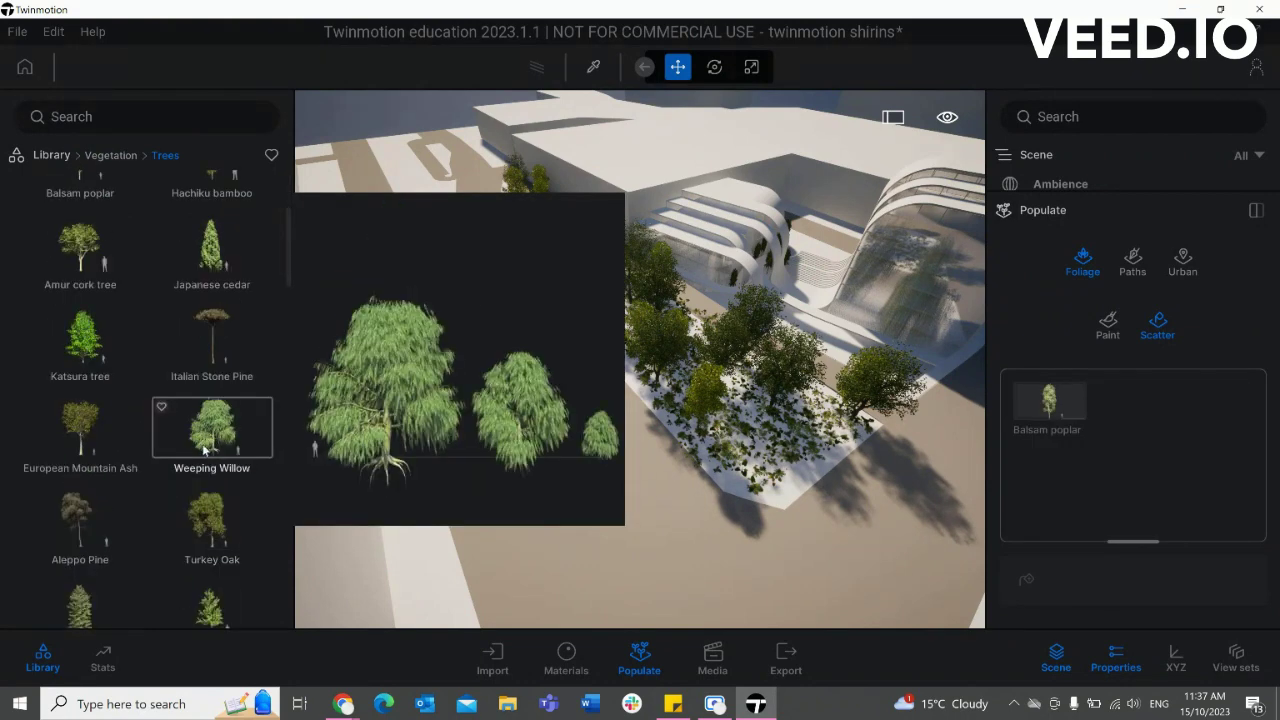
scroll(204, 450, "down", 2)
left_click_drag(210, 275, 1118, 442)
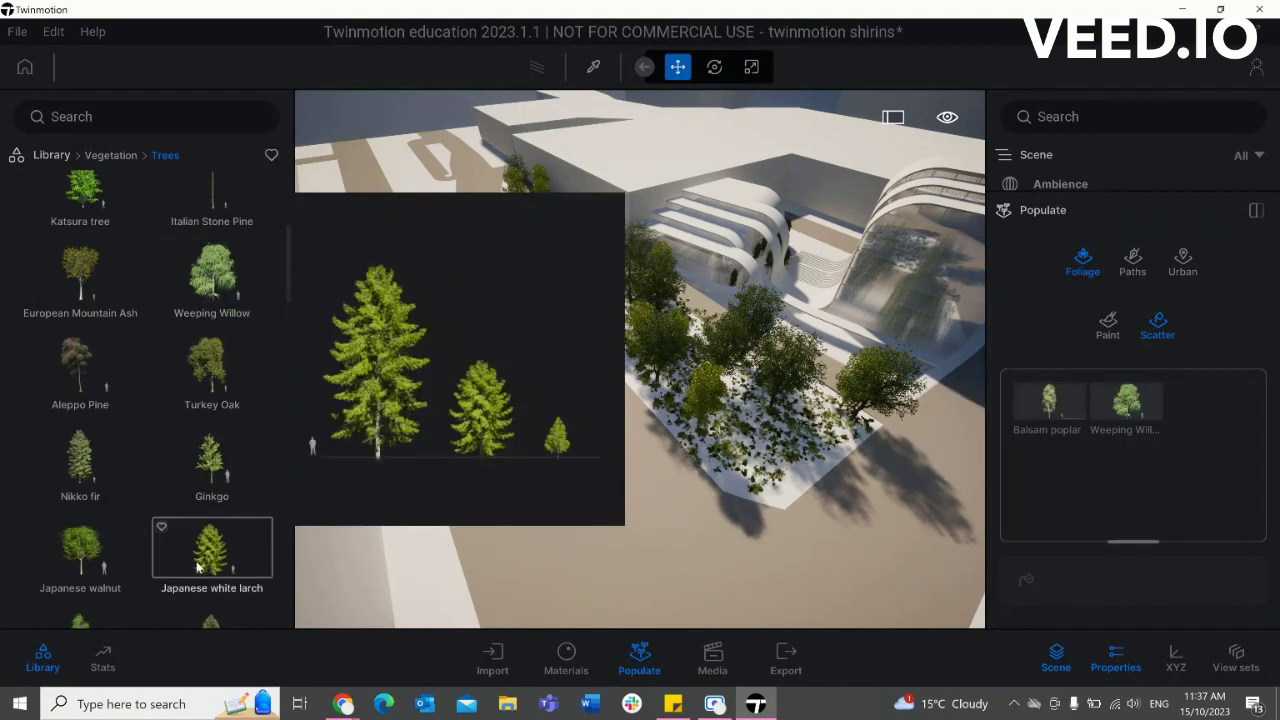
left_click_drag(197, 567, 1050, 480)
- Set the Japanese white larch's age to 32% and expand its details to review the tint, growth and wind options
left_click(1198, 408)
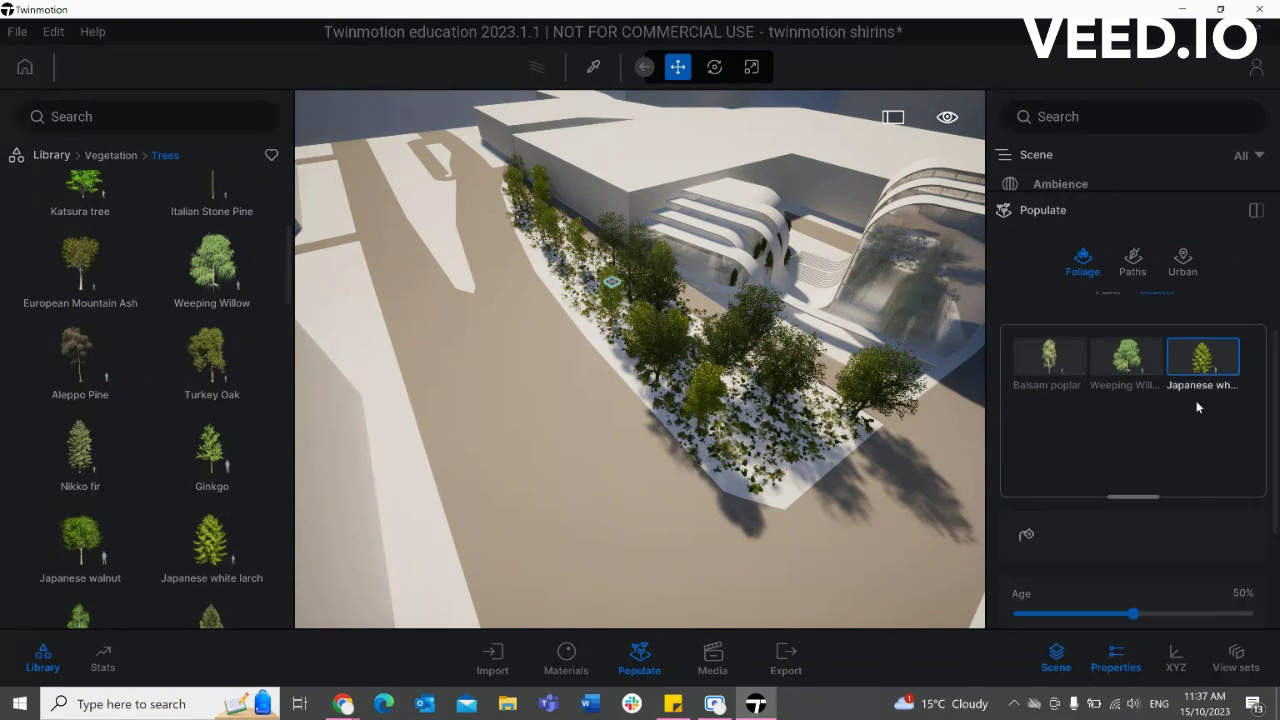
left_click_drag(1134, 480, 1135, 395)
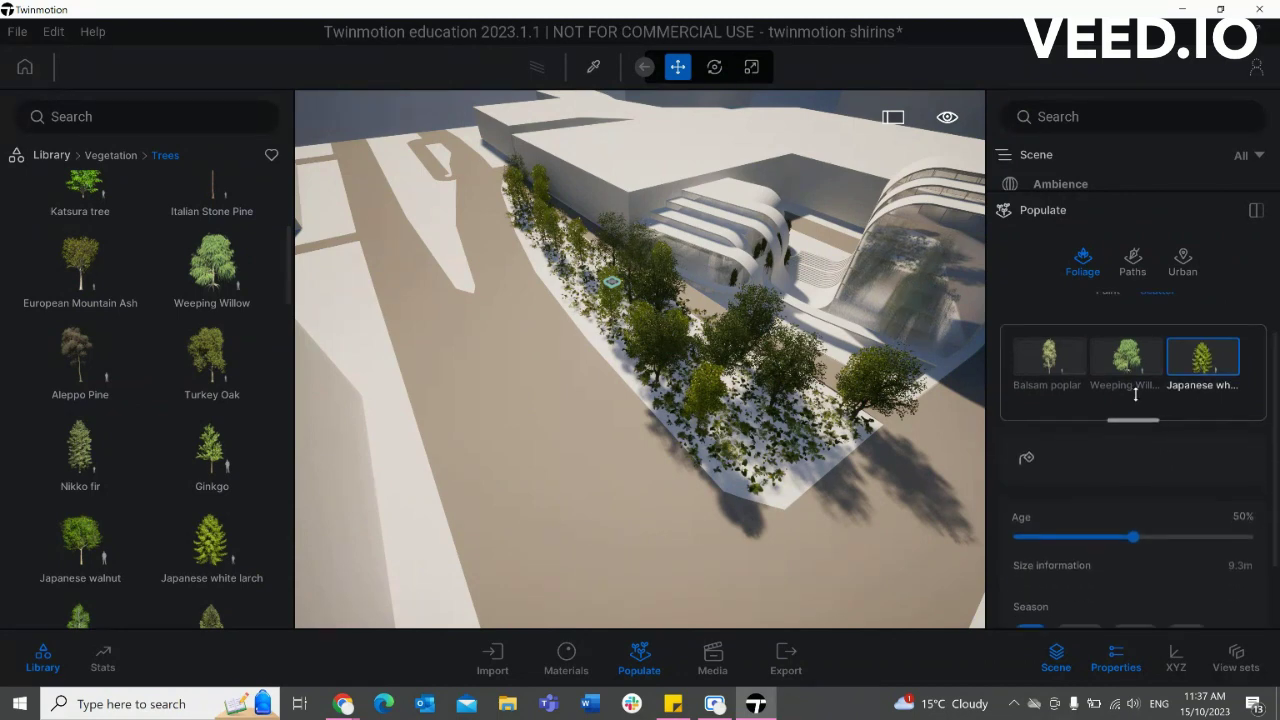
scroll(1100, 487, "down", 2)
left_click_drag(1133, 441, 1091, 441)
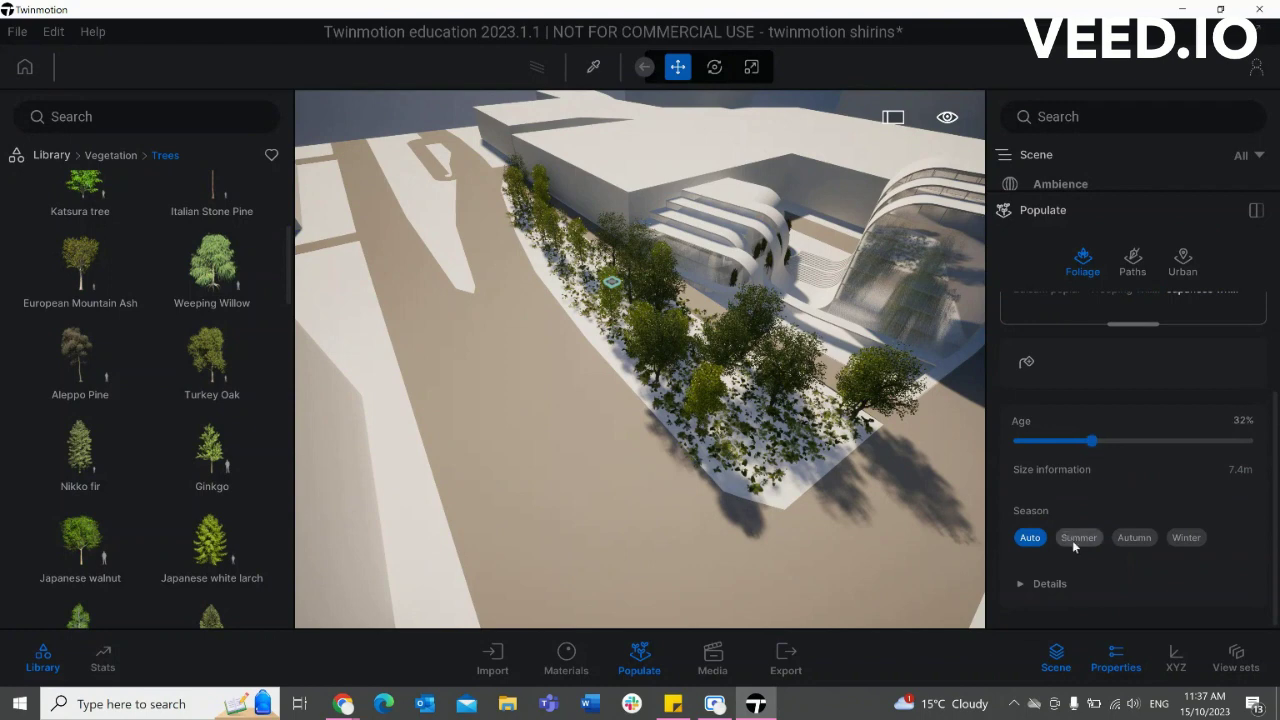
left_click(1042, 583)
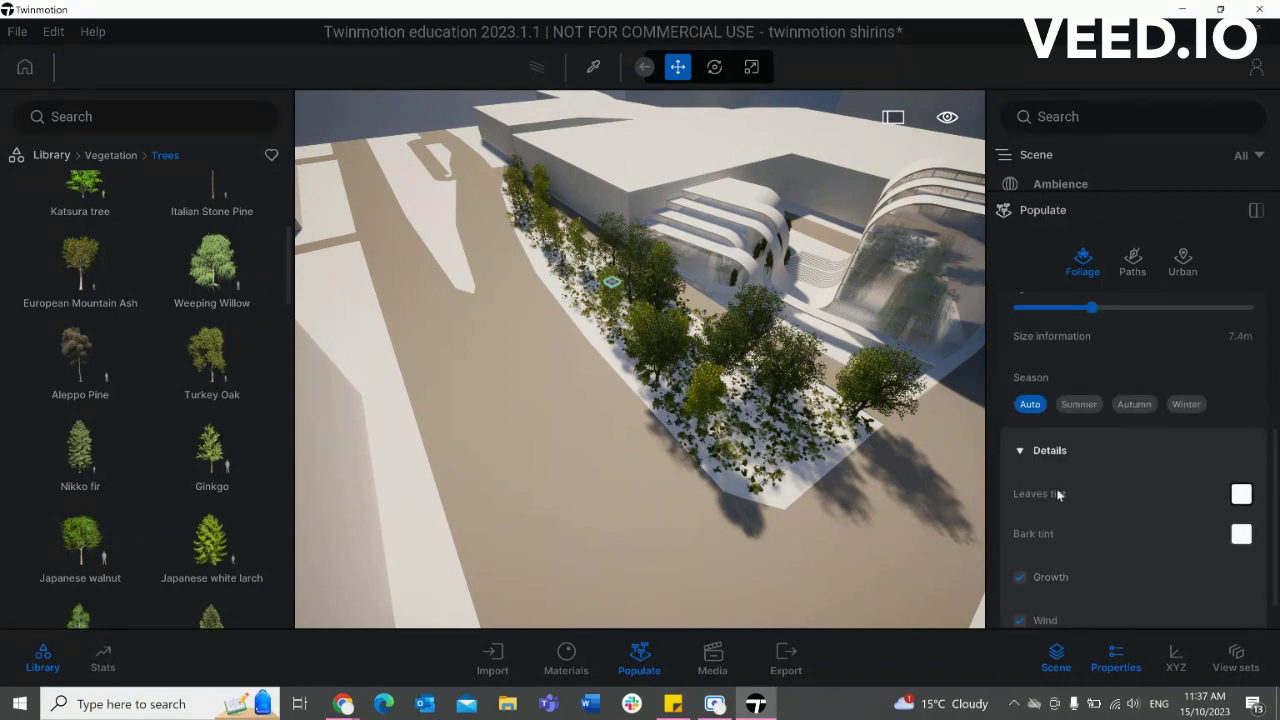
scroll(1053, 522, "down", 1)
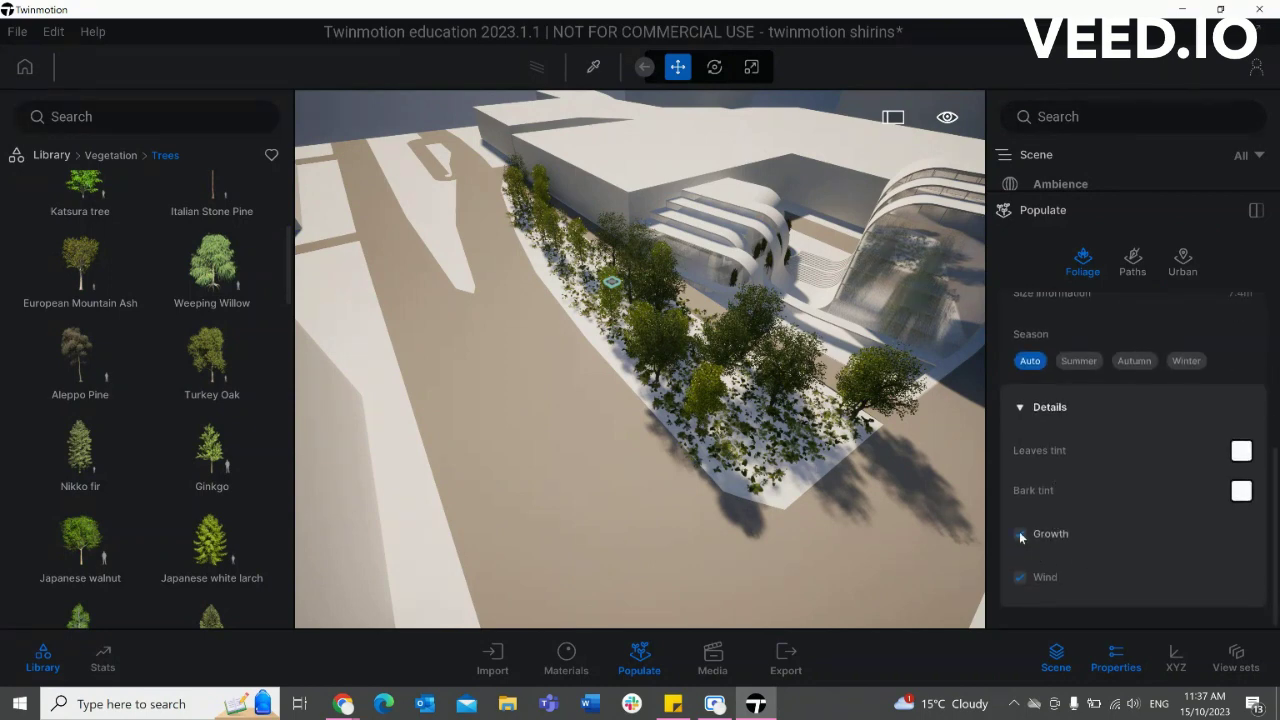
scroll(1096, 564, "up", 3)
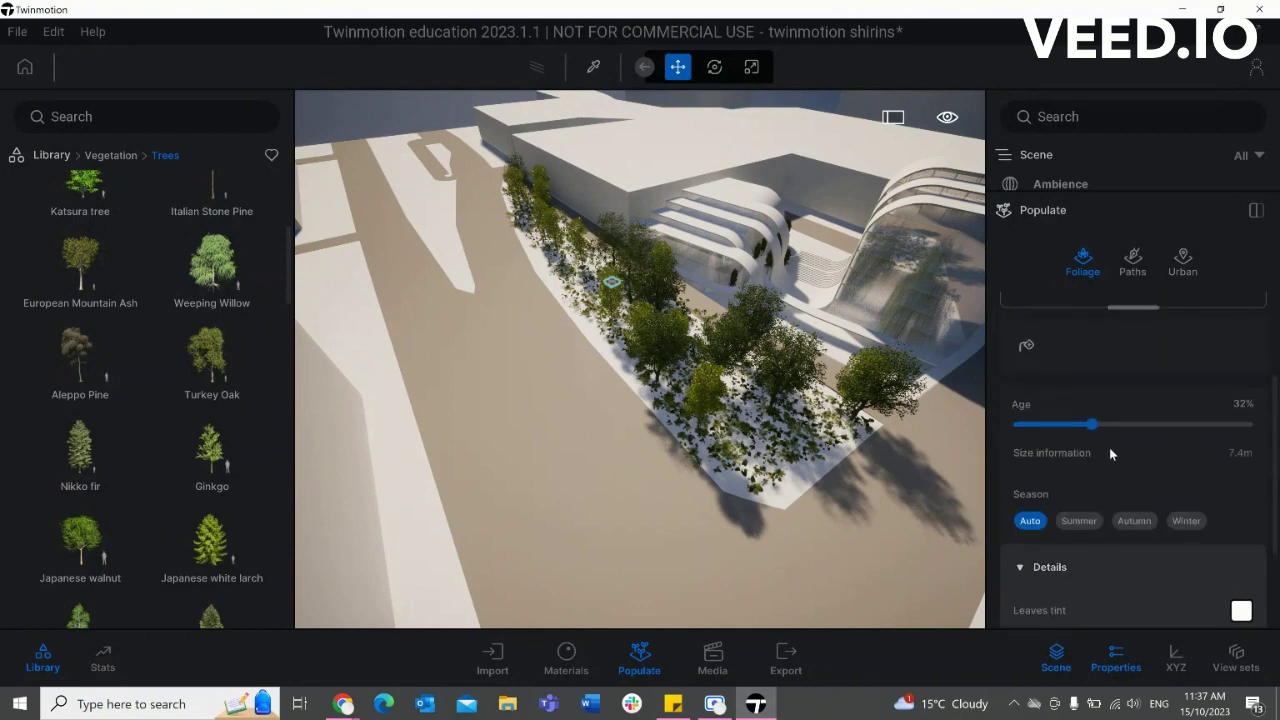
scroll(1109, 450, "up", 3)
- Select only the Balsam poplar in the scatter list and scatter it over the Patiobricks_grey ground surface
left_click(1114, 424)
left_click(1042, 421)
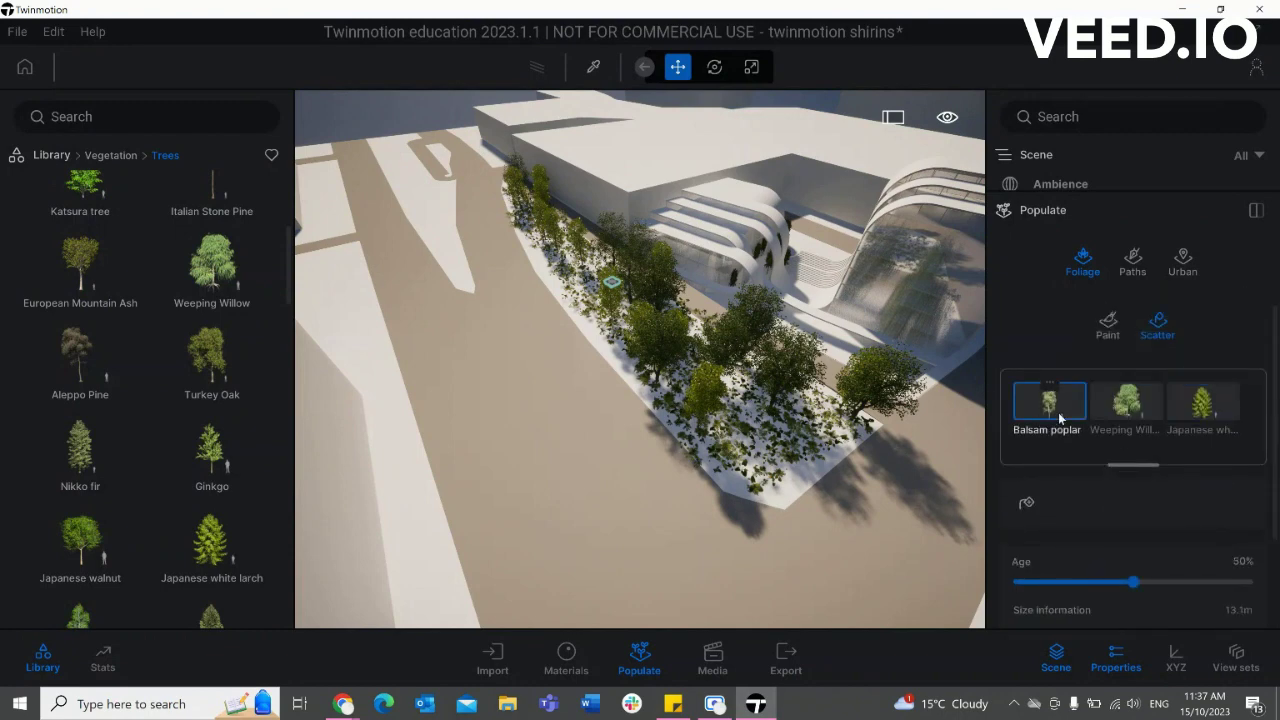
left_click(1124, 423)
left_click(1193, 428)
left_click(1124, 422)
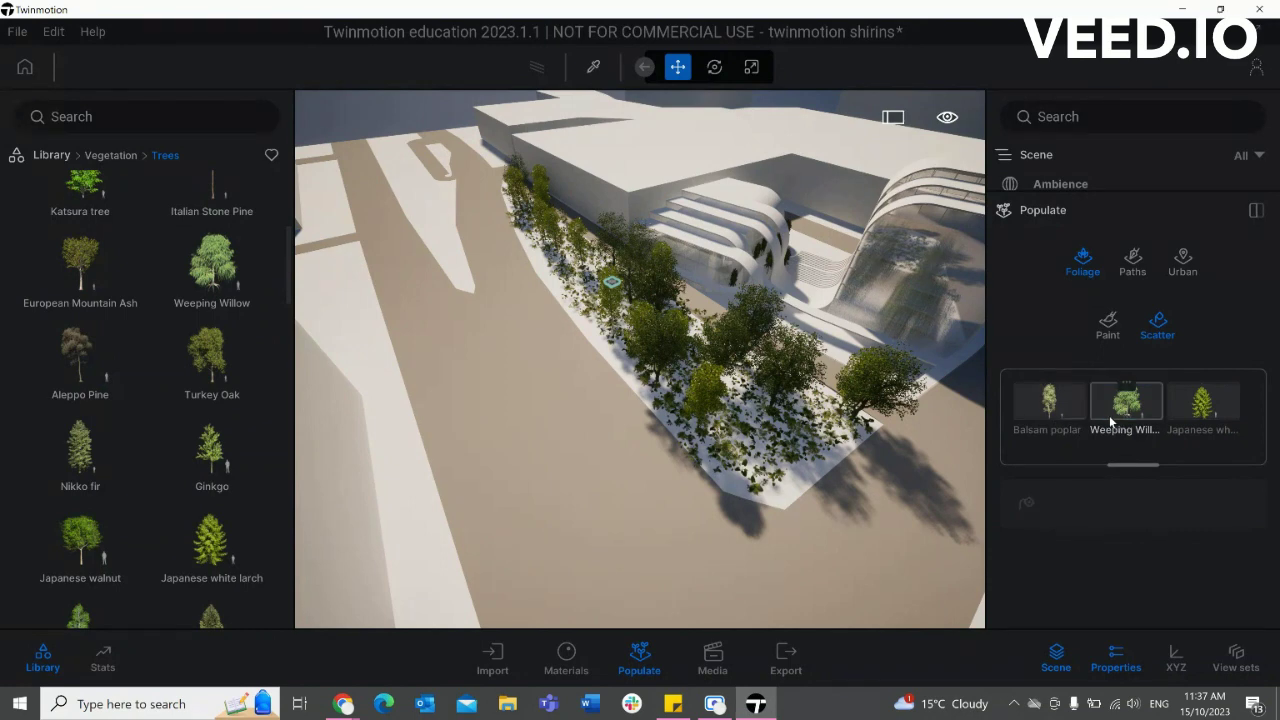
left_click(1072, 424)
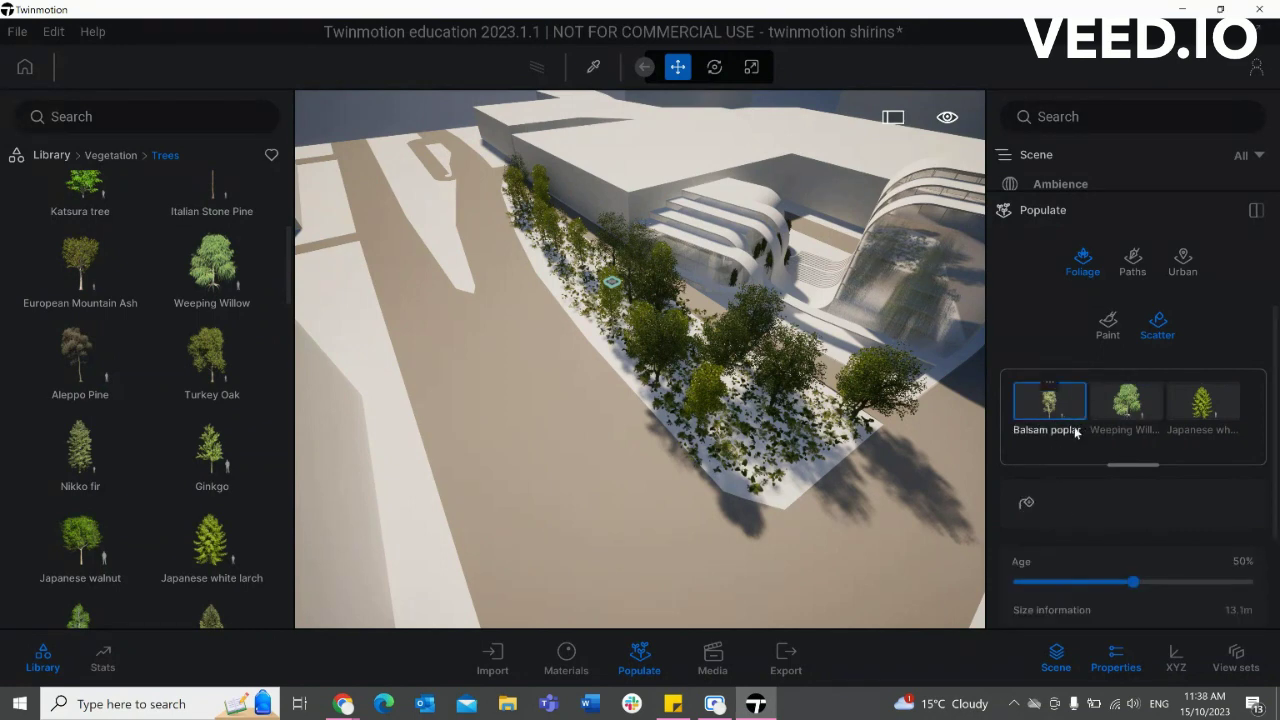
left_click(1026, 505)
left_click(508, 462)
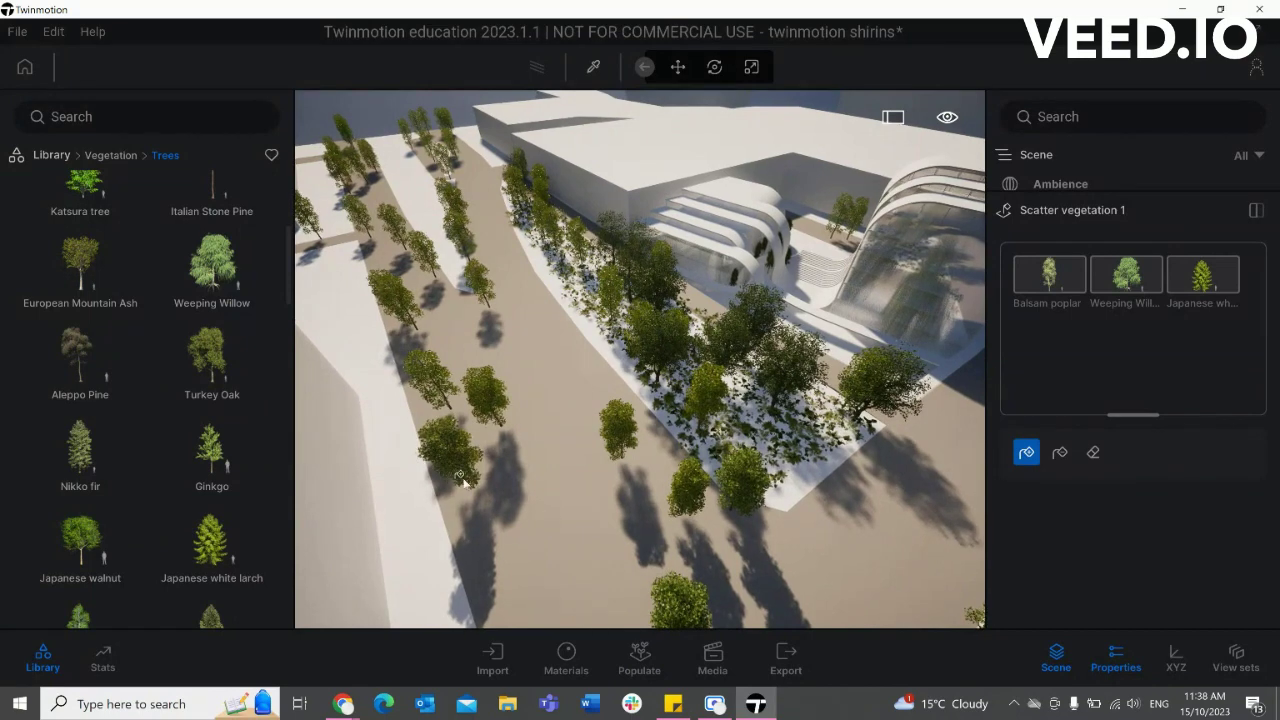
key("Escape")
- Select the scattered Balsam poplars and clear them from the ground surface with the scatter Remove tool
scroll(495, 498, "down", 3)
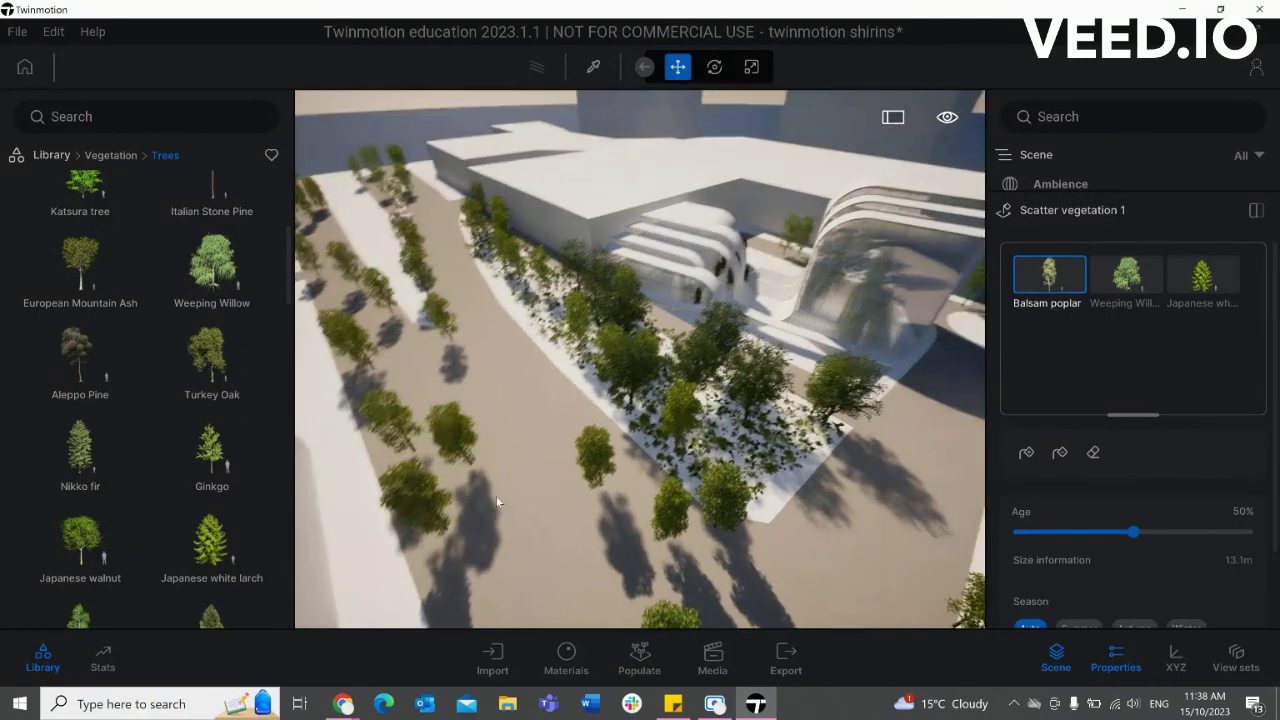
right_click_drag(495, 498, 446, 592)
scroll(446, 592, "up", 3)
scroll(445, 593, "up", 2)
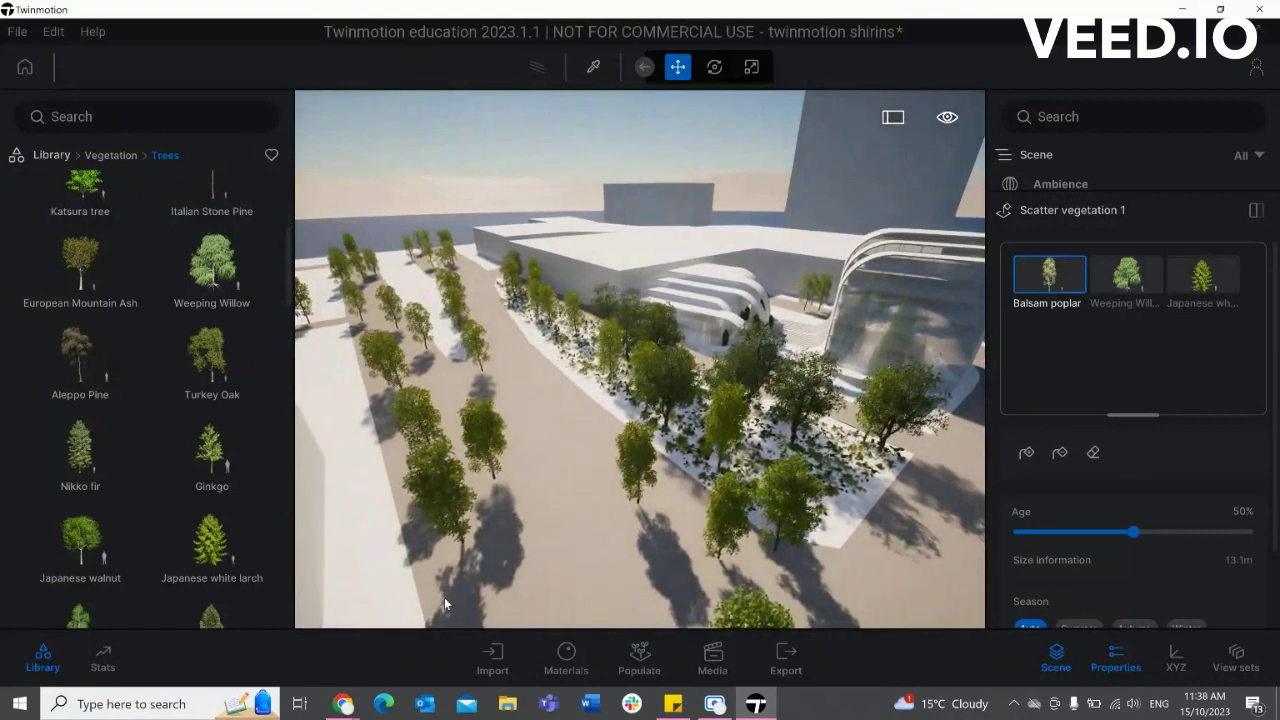
left_click(455, 517)
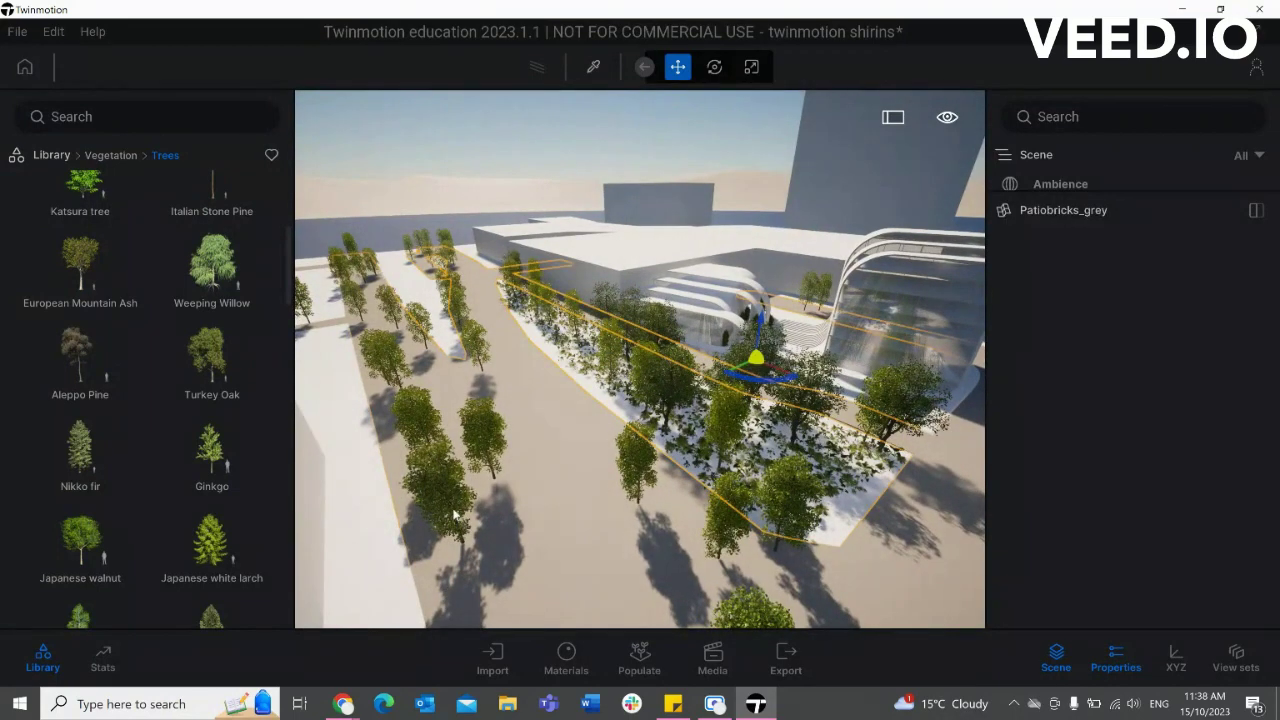
left_click(487, 426)
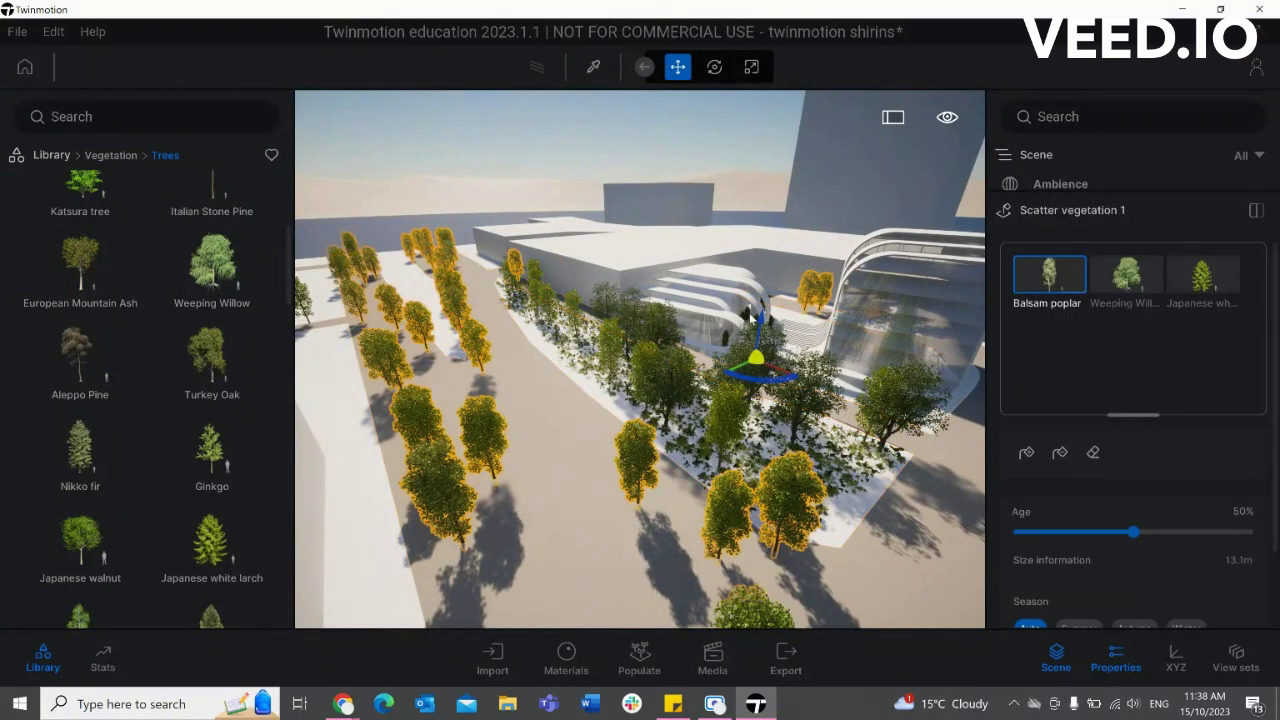
scroll(760, 320, "down", 1)
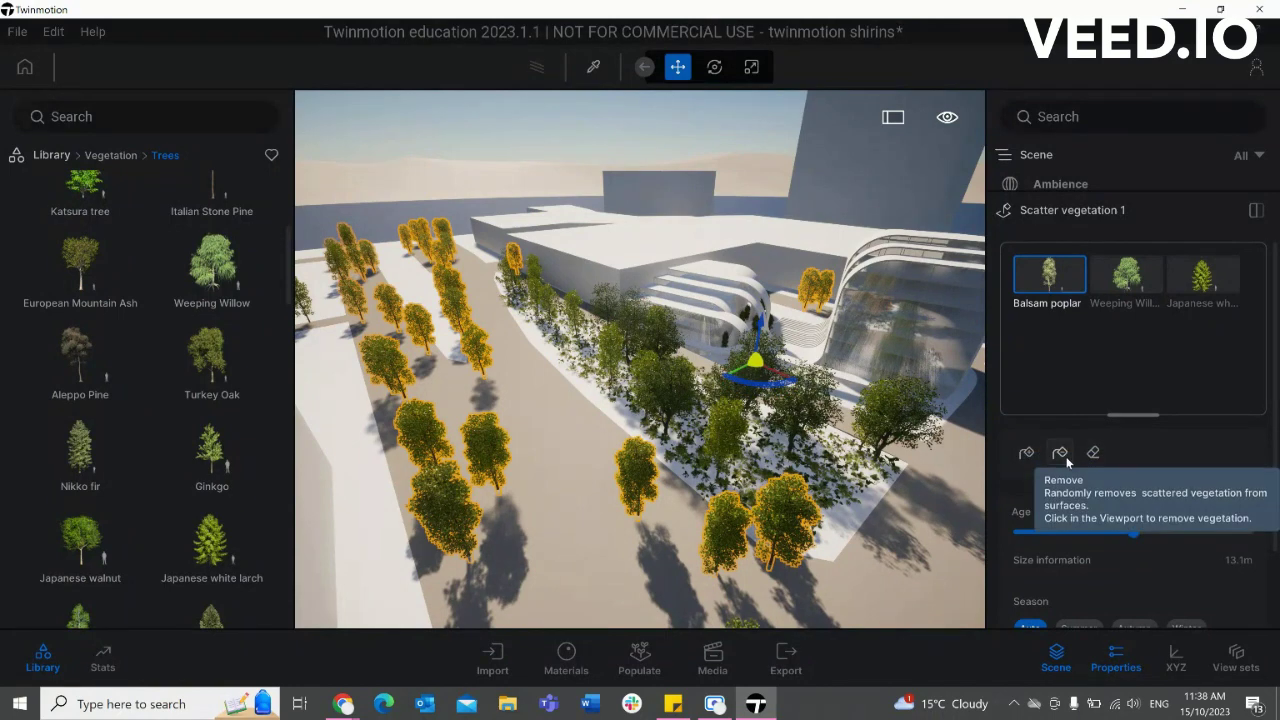
left_click(1064, 455)
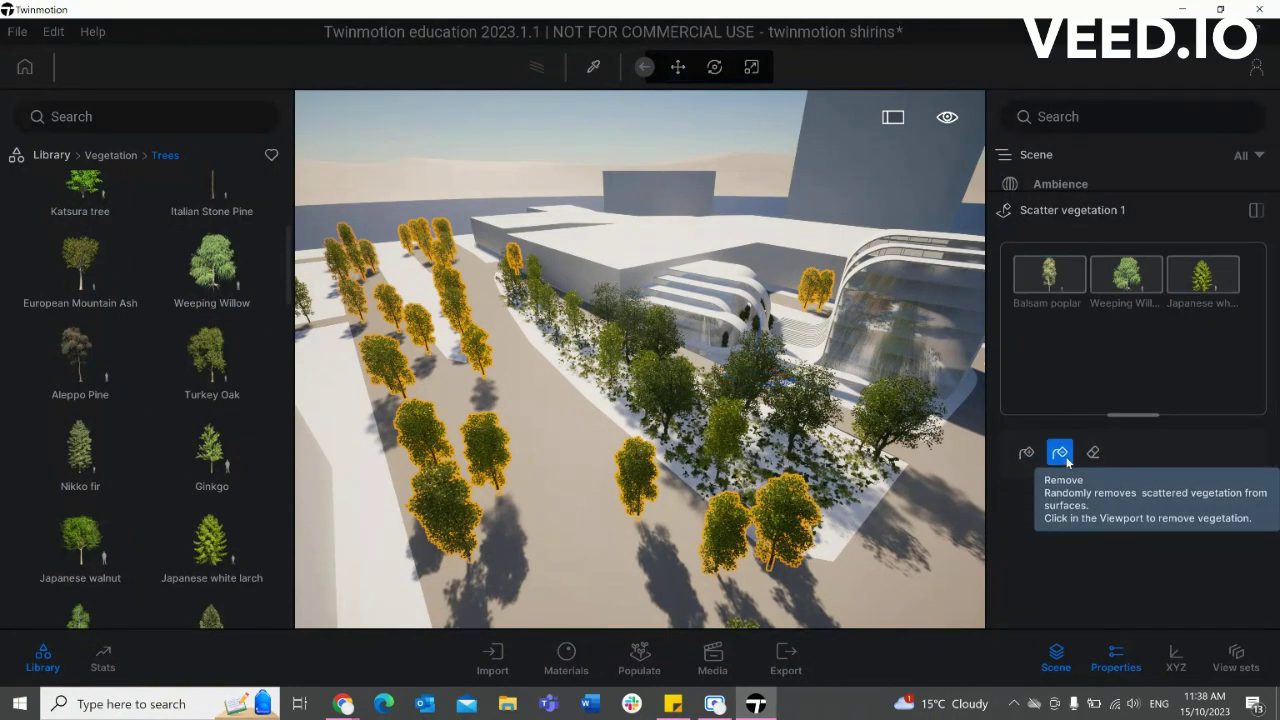
left_click(475, 392)
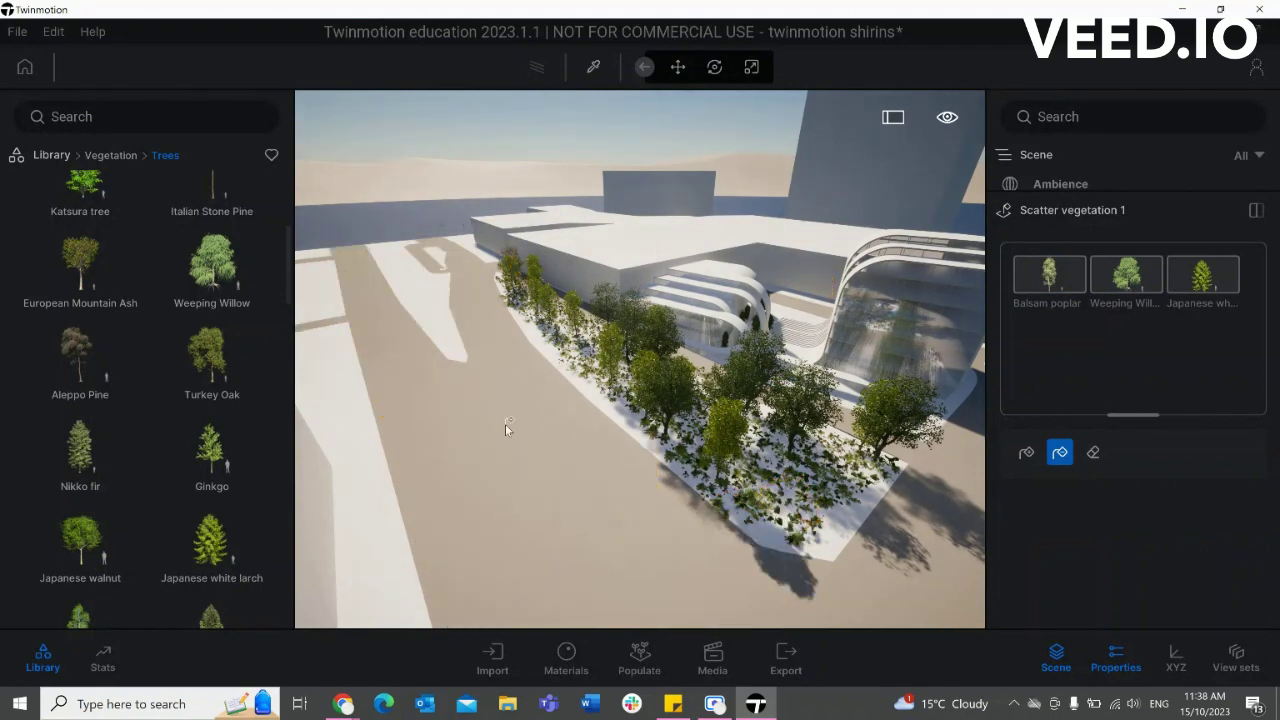
key("Escape")
- Scatter the Balsam poplars over the ground surface once more and remove them from it again
scroll(506, 425, "down", 1)
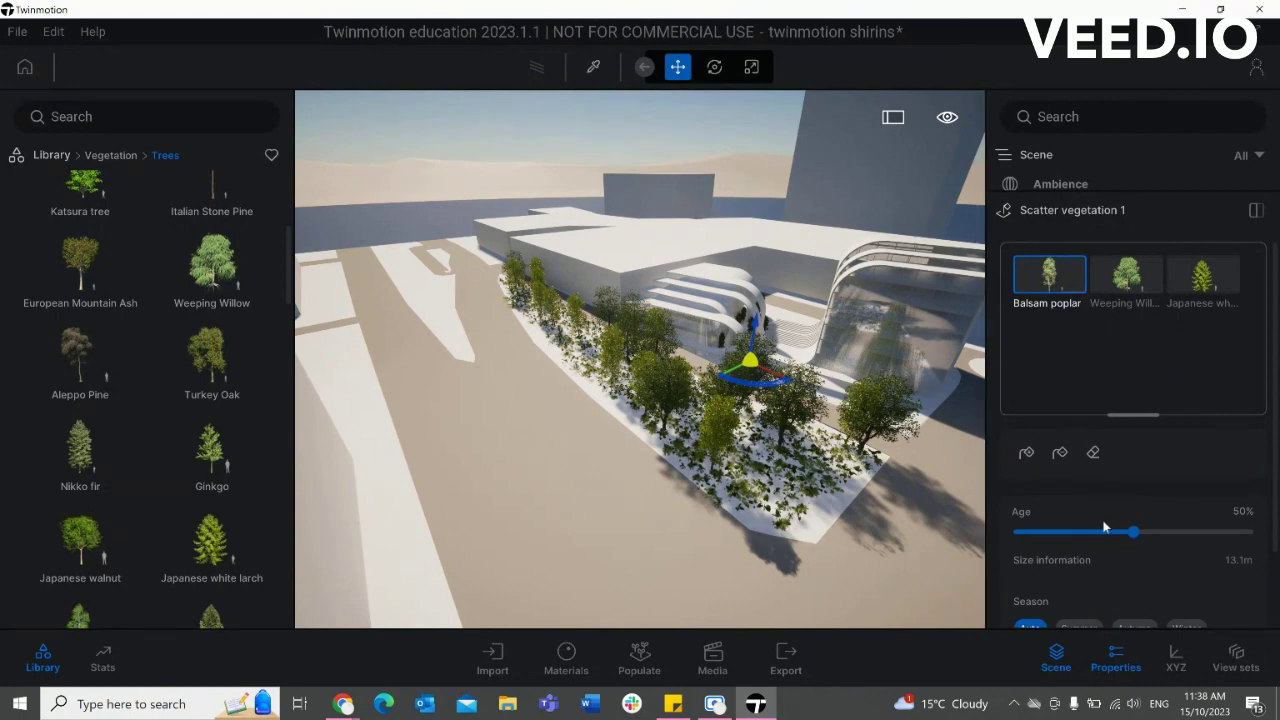
left_click(1026, 452)
left_click(714, 425)
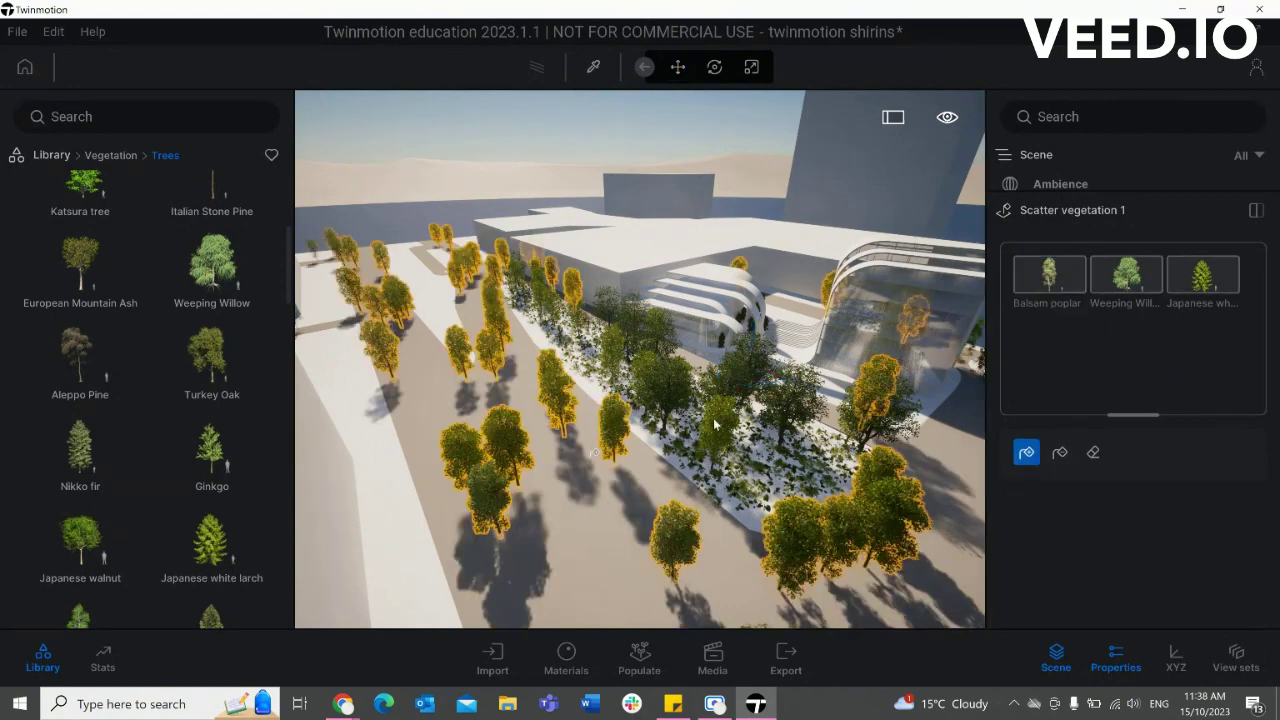
left_click(1062, 453)
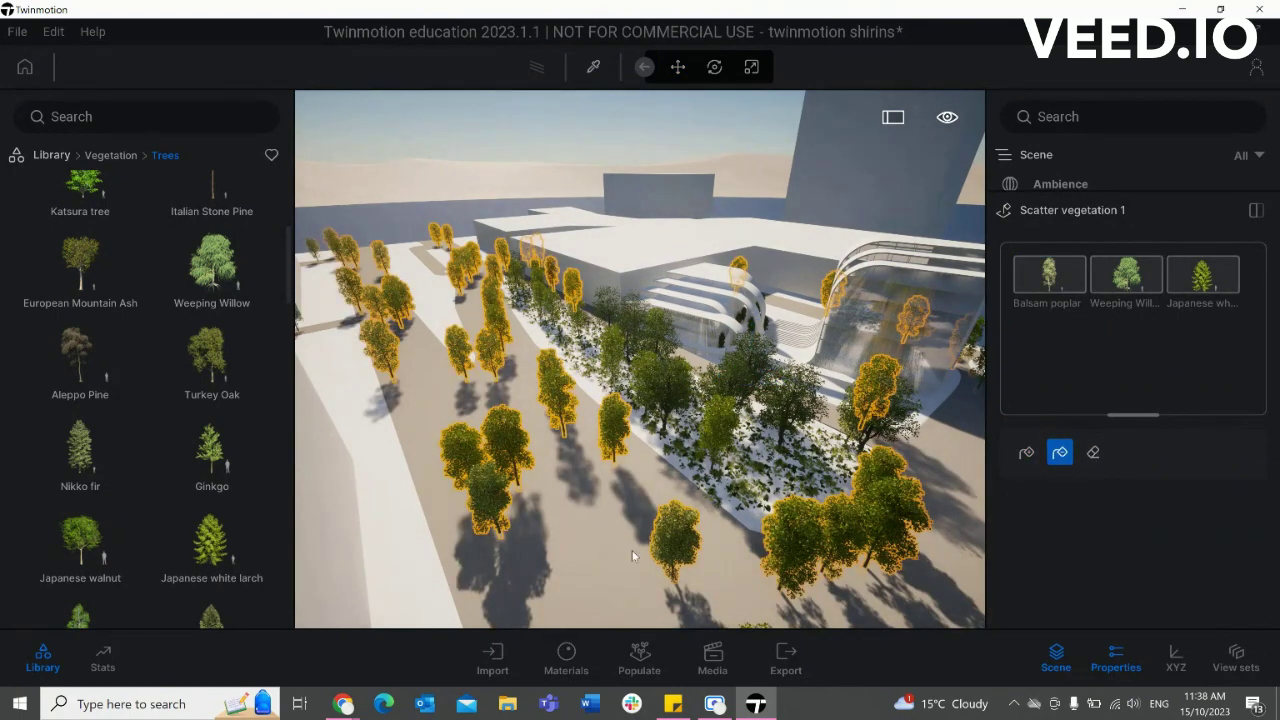
left_click(599, 503)
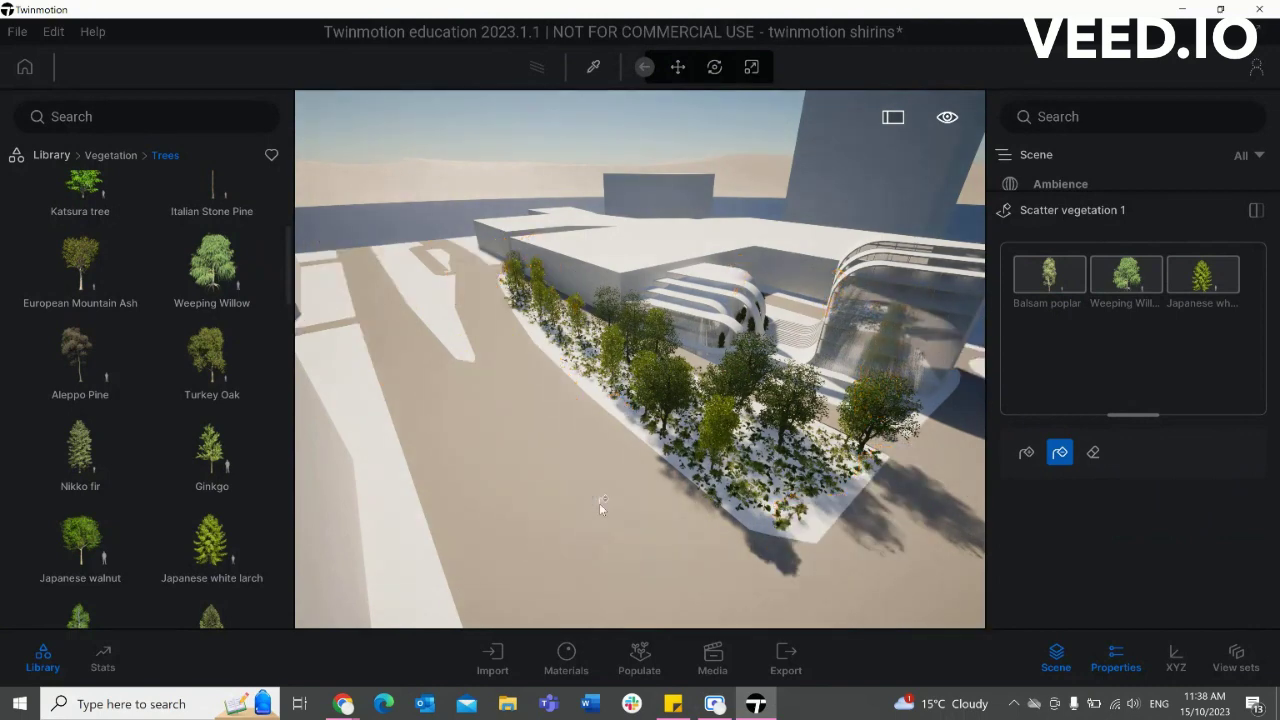
- Start a new foliage scatter set and add Turkey Oak, Weeping Willow and Japanese walnut to it
key("Escape")
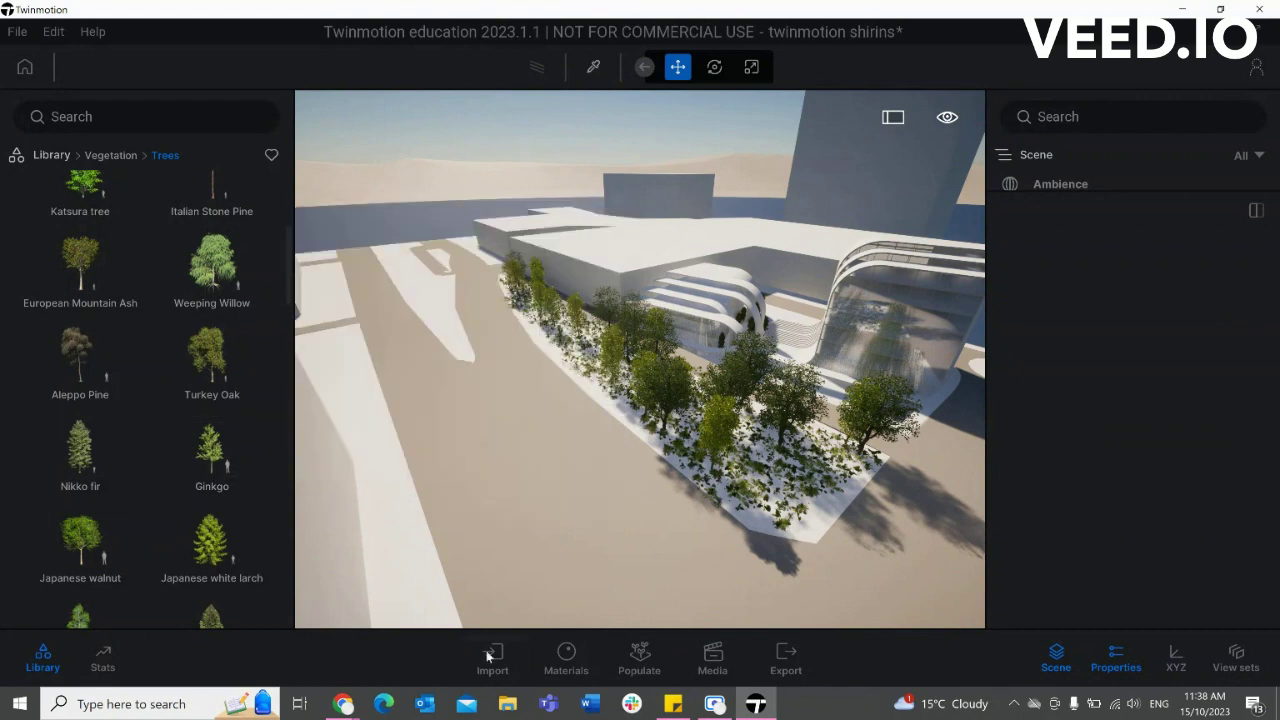
left_click(654, 653)
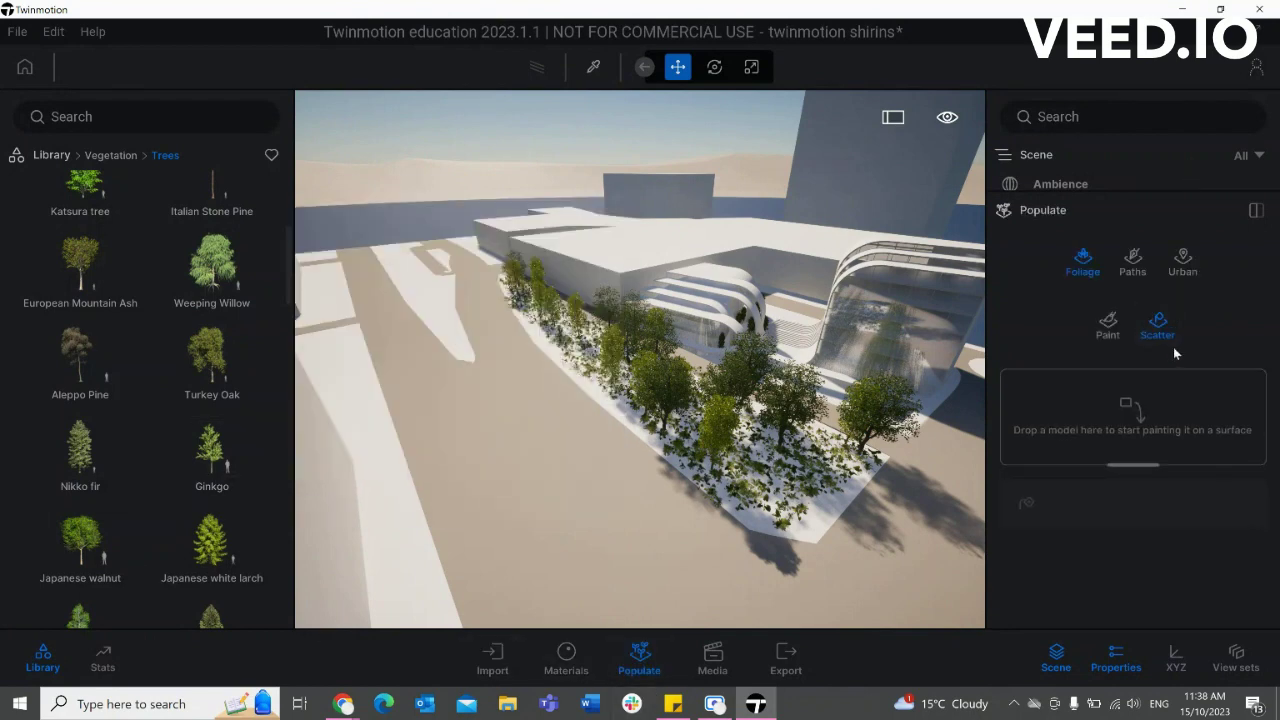
mouse_move(197, 363)
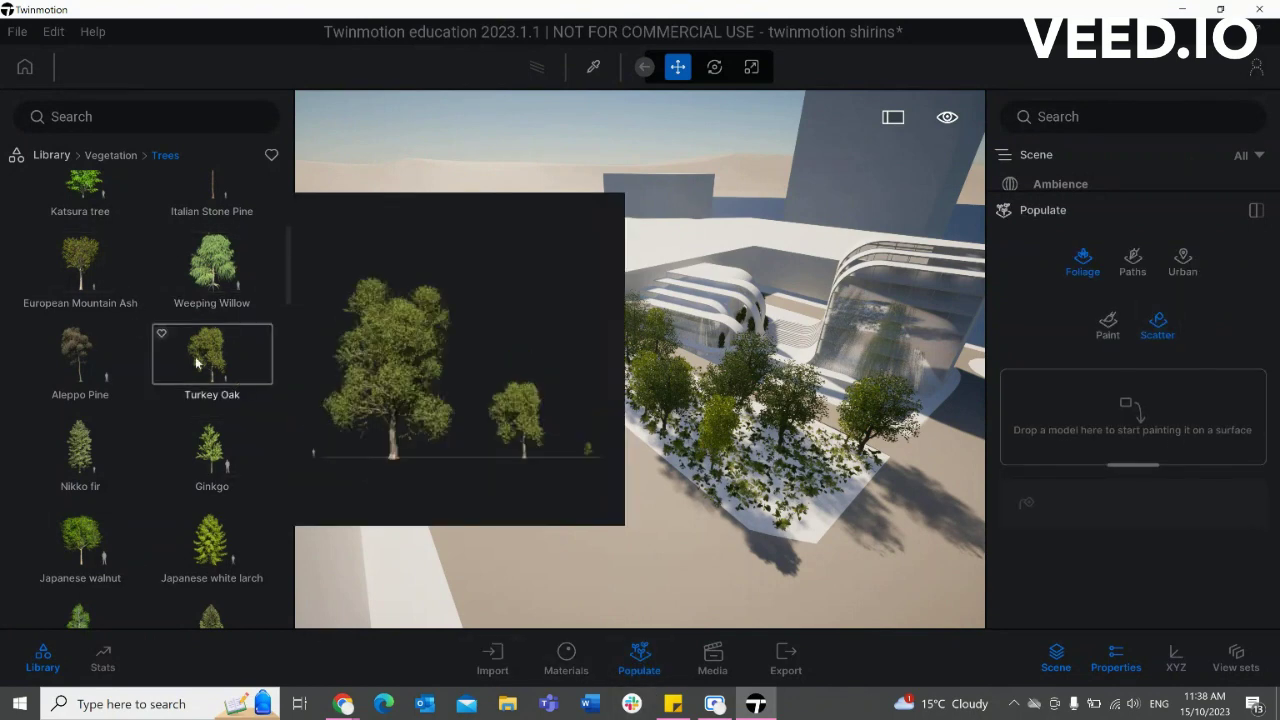
left_click_drag(197, 363, 1110, 425)
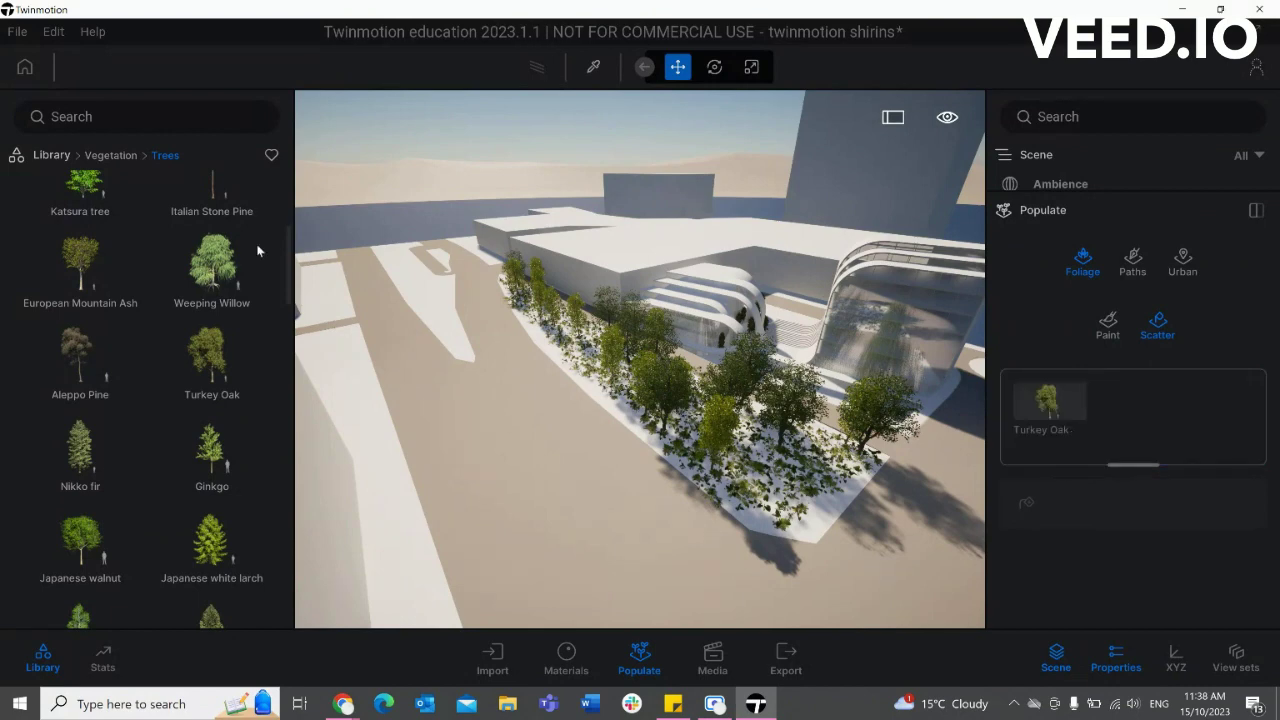
left_click_drag(210, 250, 1125, 405)
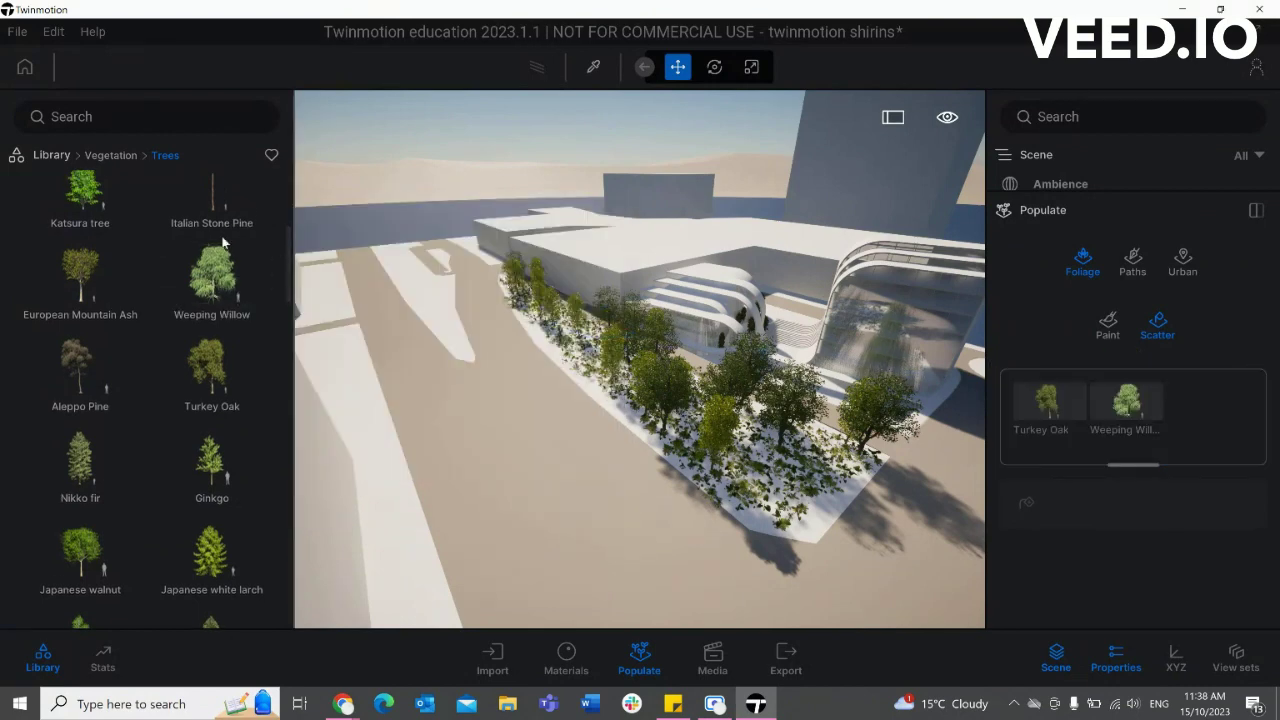
mouse_move(30, 405)
mouse_move(100, 568)
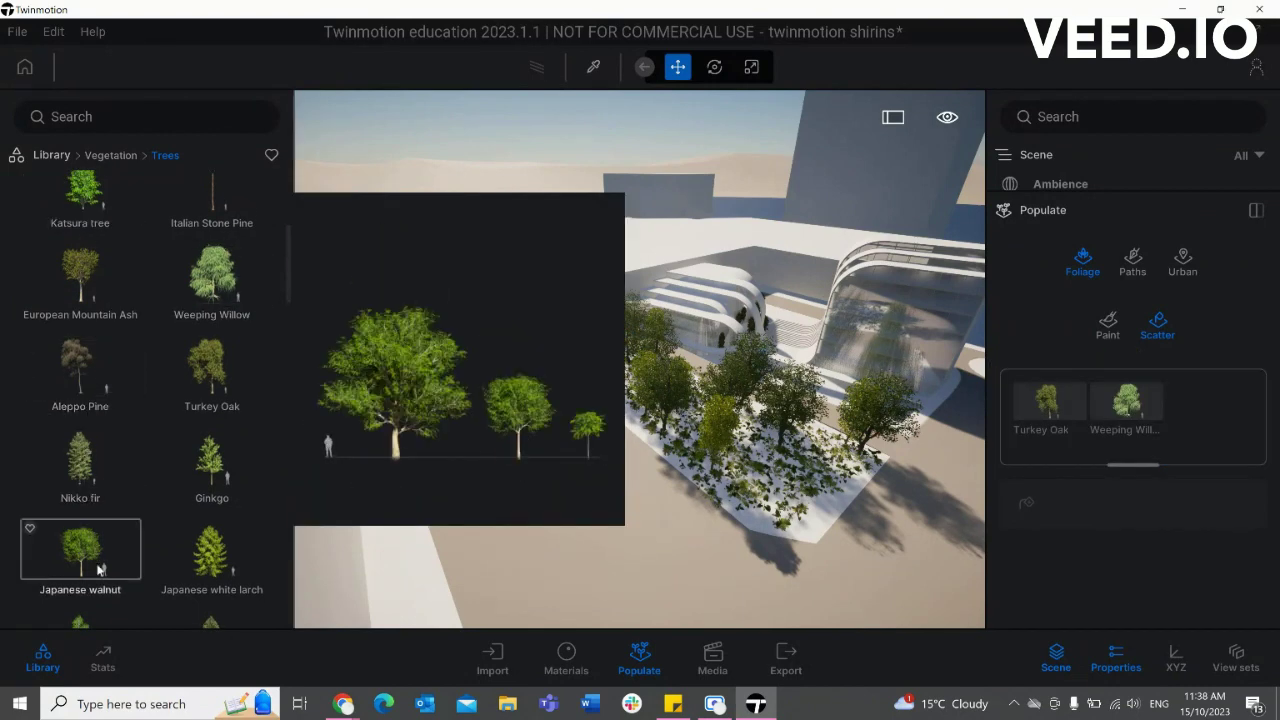
left_click_drag(90, 573, 1190, 405)
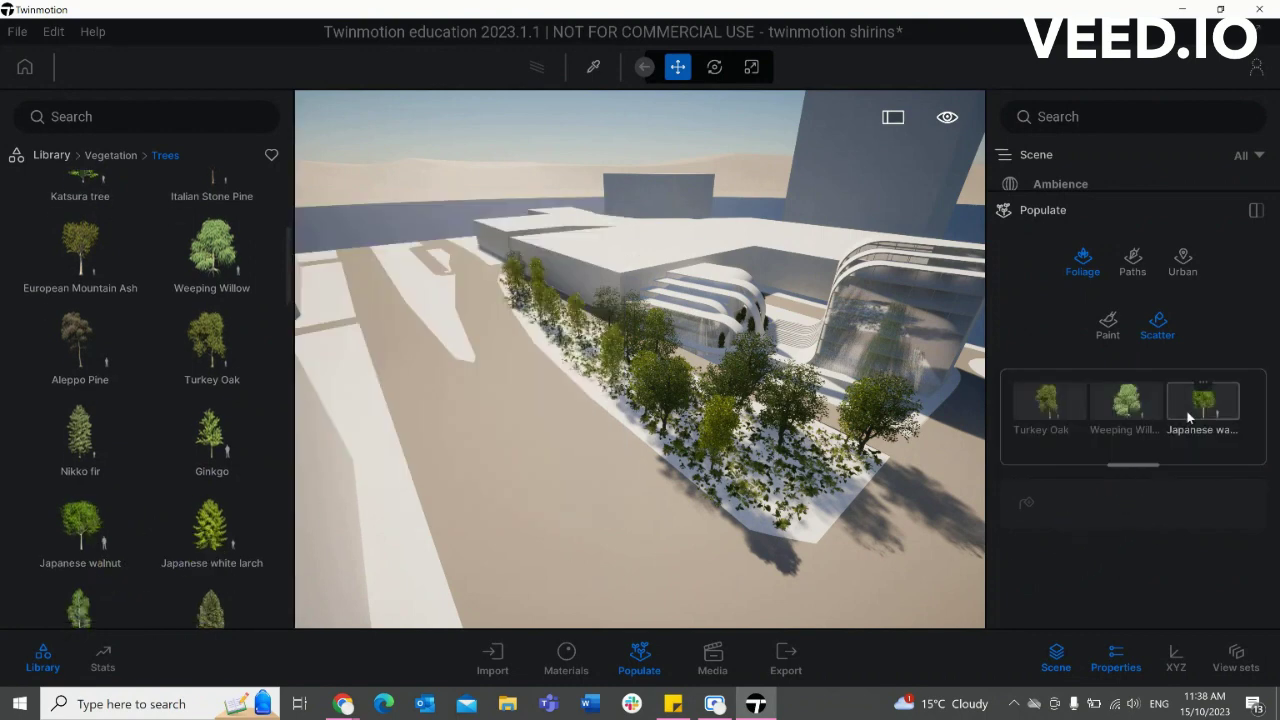
- Select all three tree species in the new set and scatter them over the ground surface around the building
left_click(1076, 412, "shift")
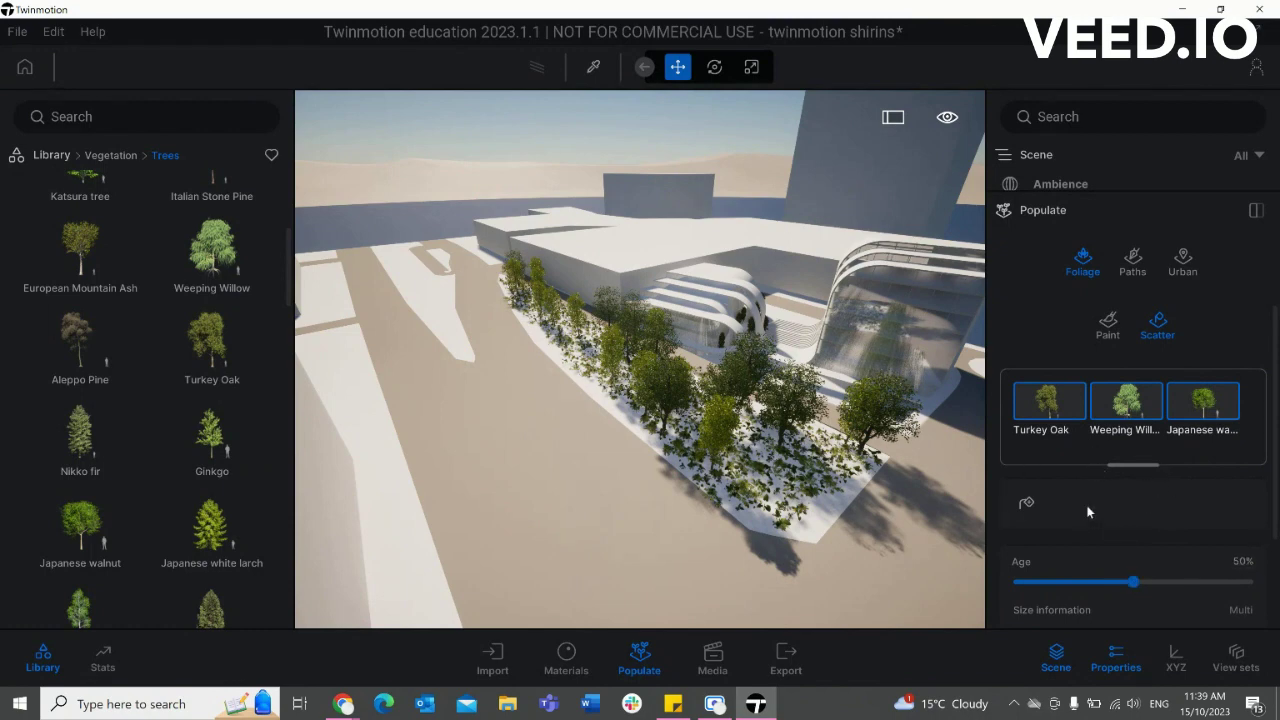
left_click(1025, 507)
left_click(548, 460)
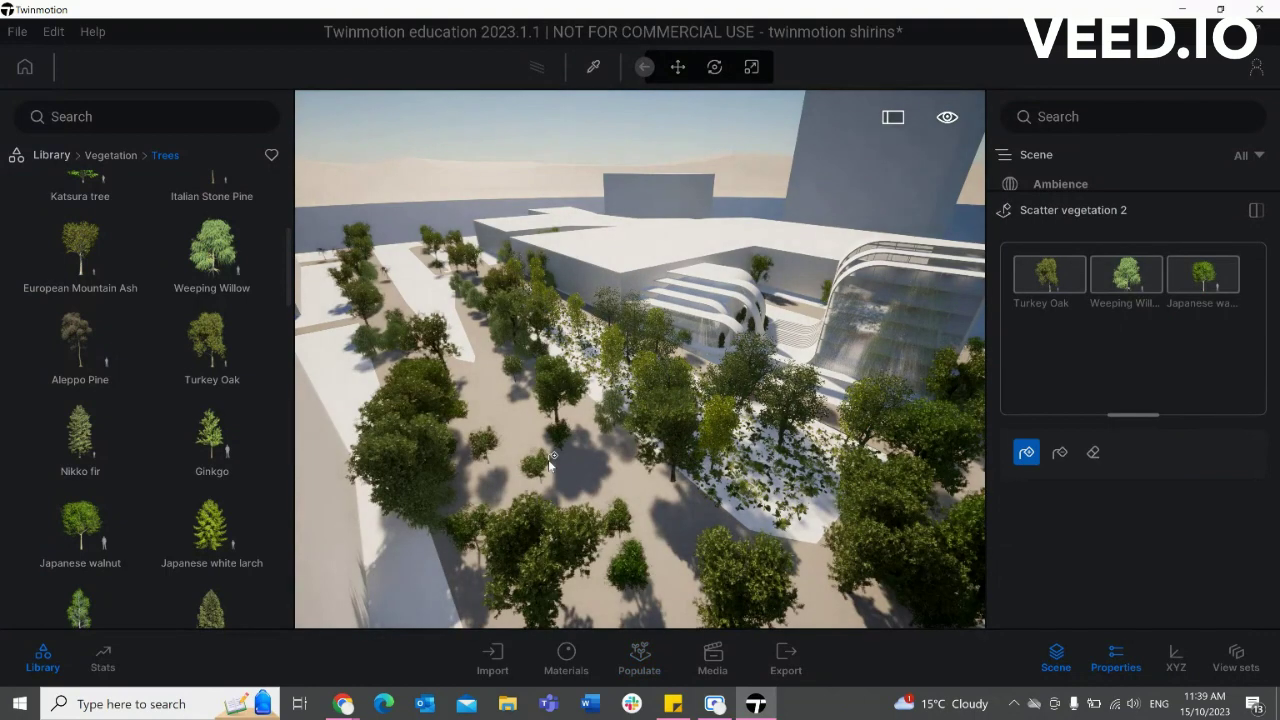
scroll(524, 420, "down", 4)
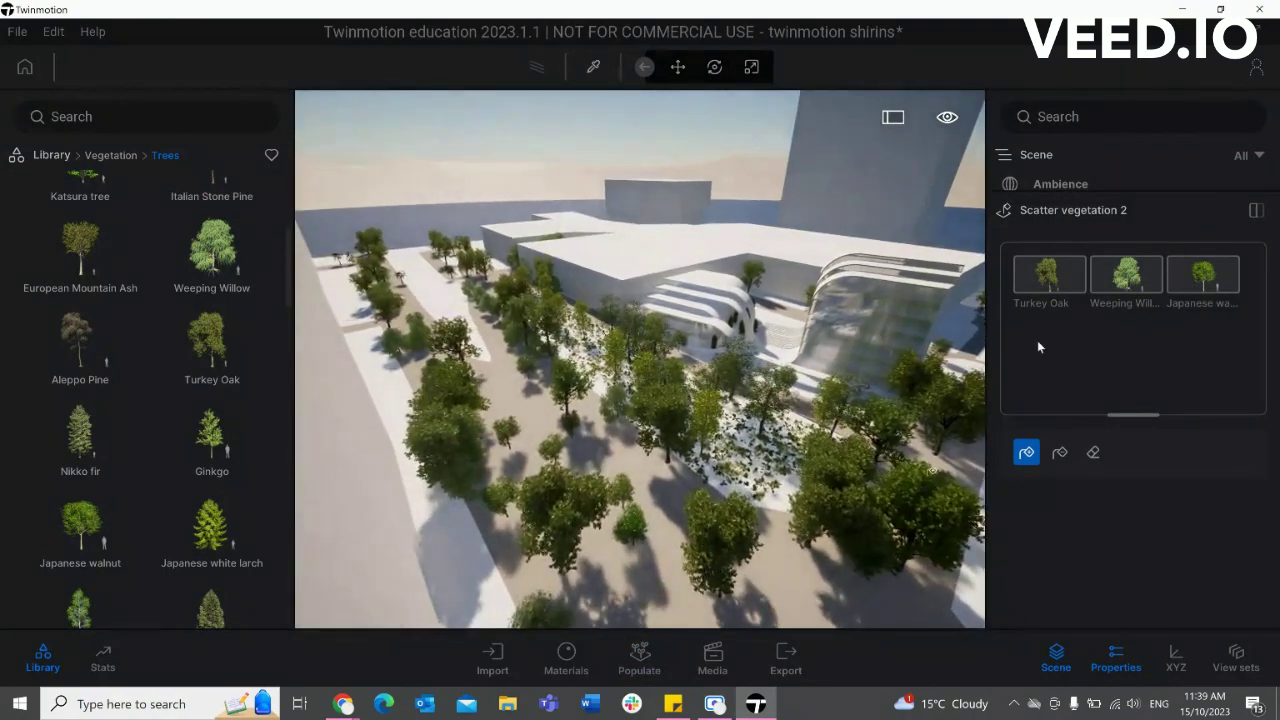
left_click(1049, 284)
left_click(1107, 279)
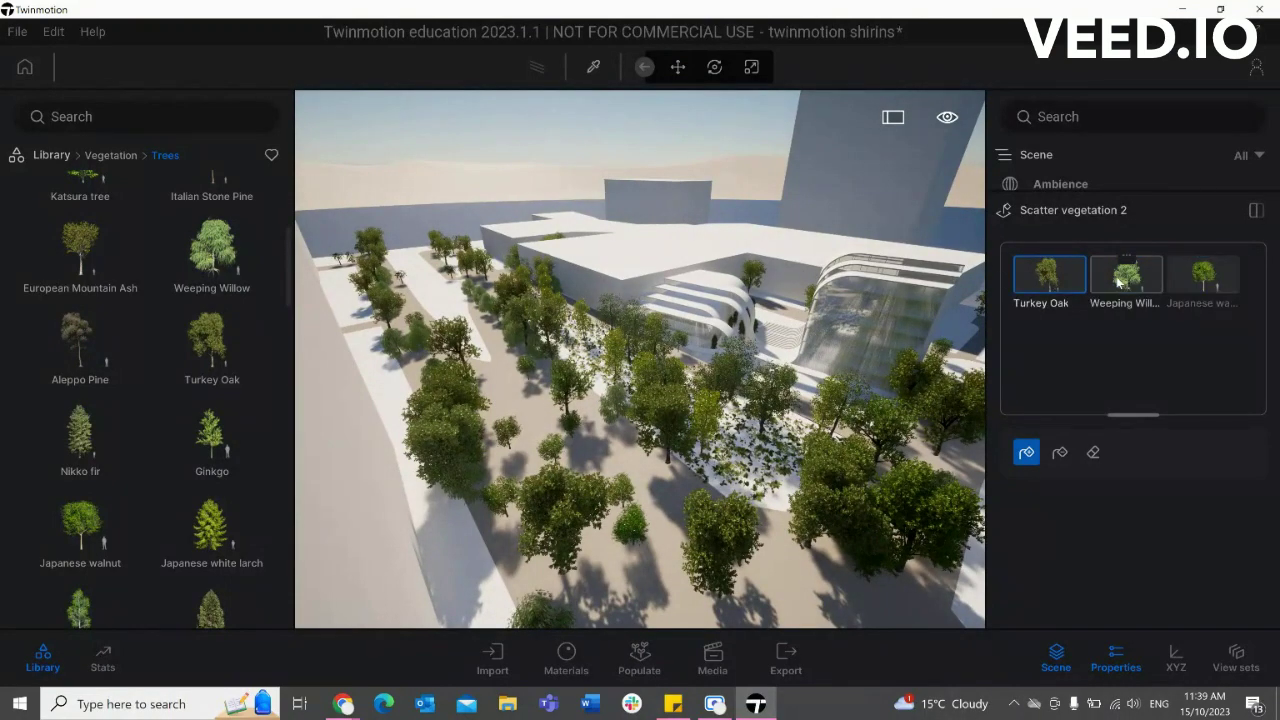
left_click(1192, 283)
left_click(1060, 286, "shift")
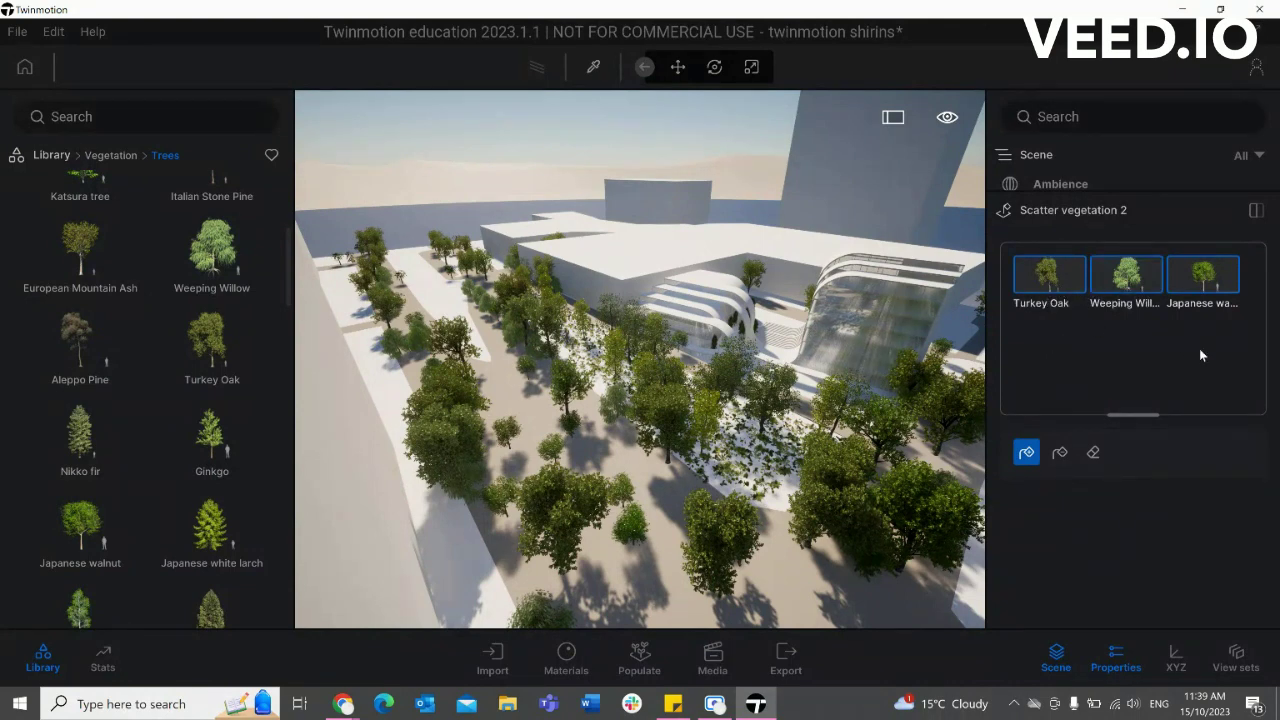
key("Escape")
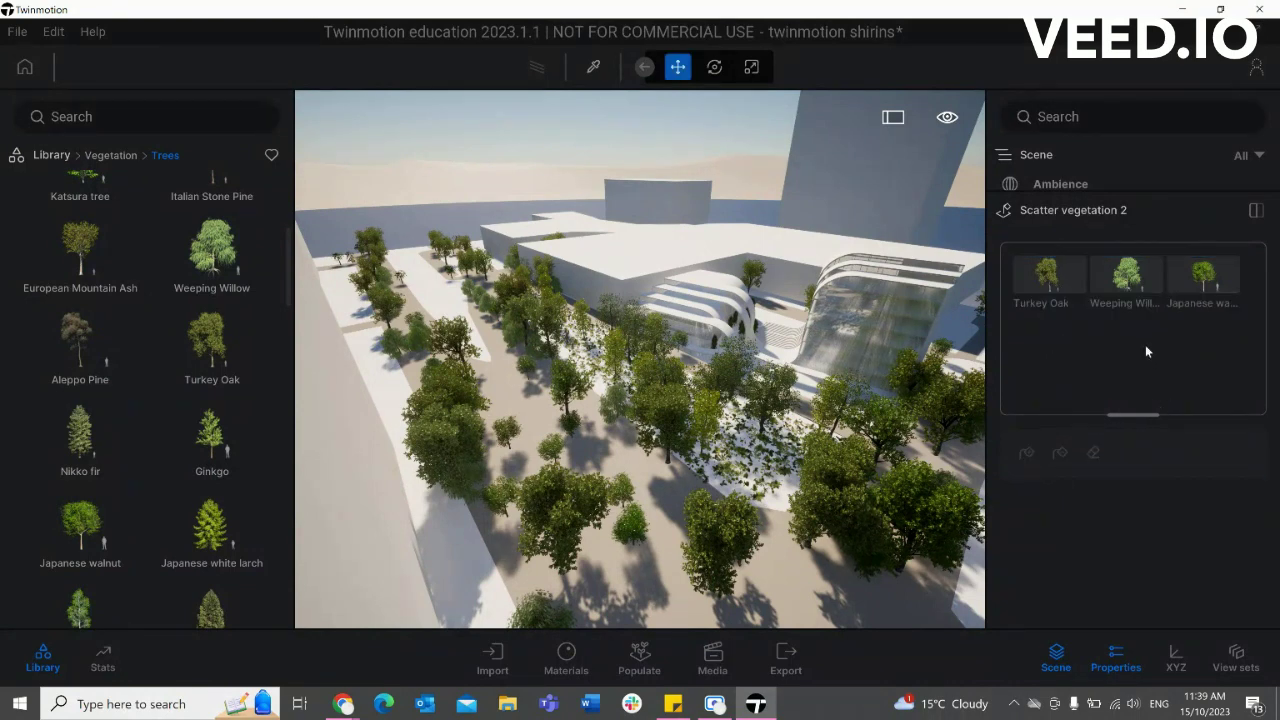
- Erase some Turkey Oaks along the road with the scatter eraser, and clear the rest from the ground surface with the Remove tool
left_click(702, 516)
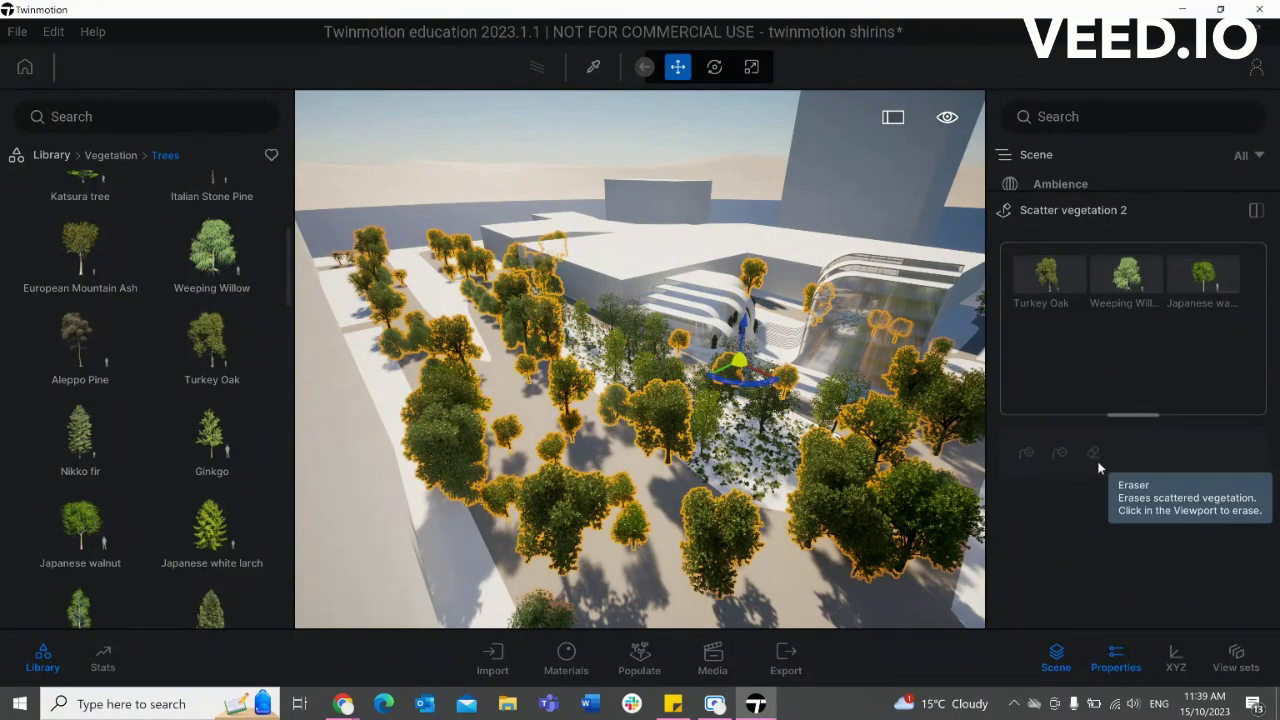
left_click(1064, 290)
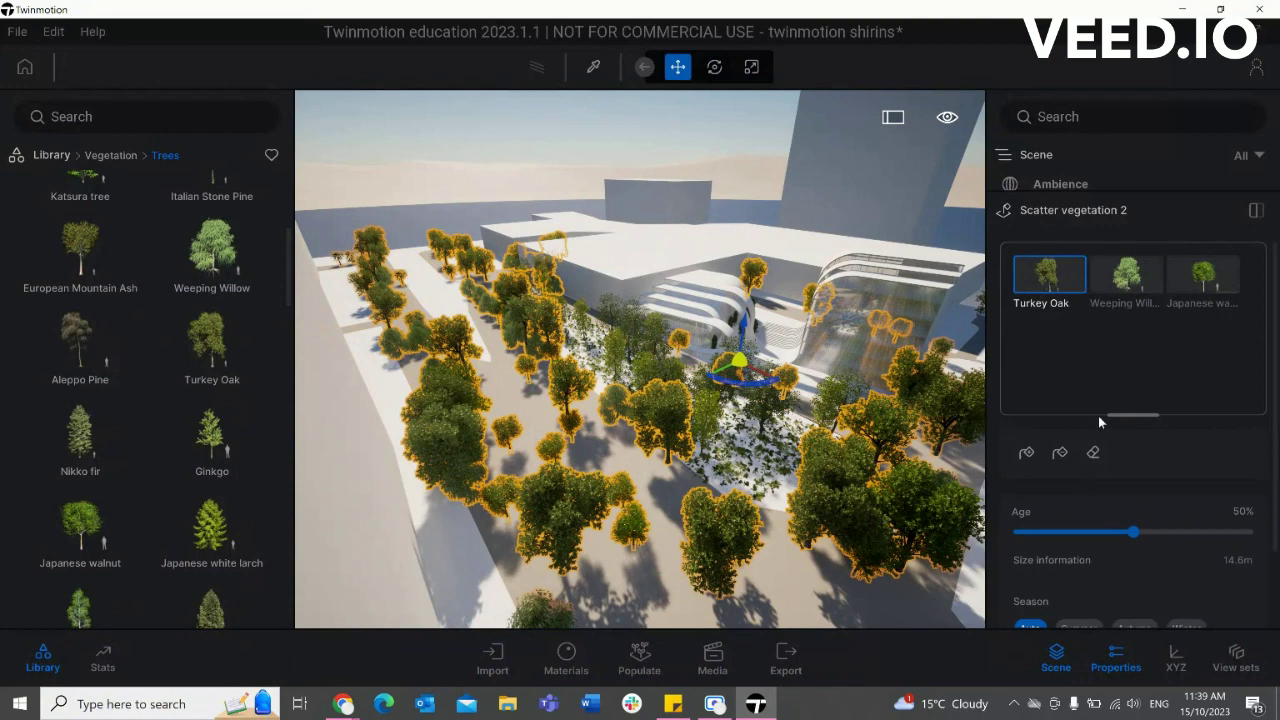
left_click(1094, 452)
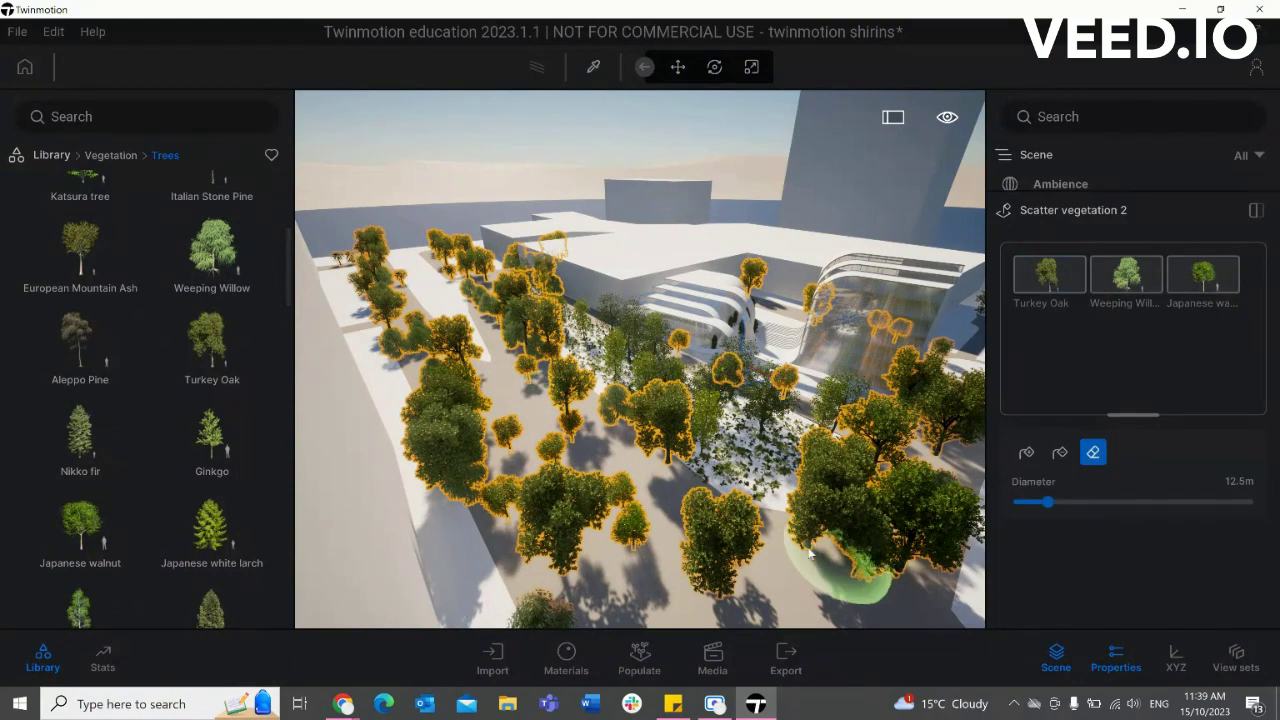
left_click_drag(720, 545, 450, 510)
left_click(452, 372)
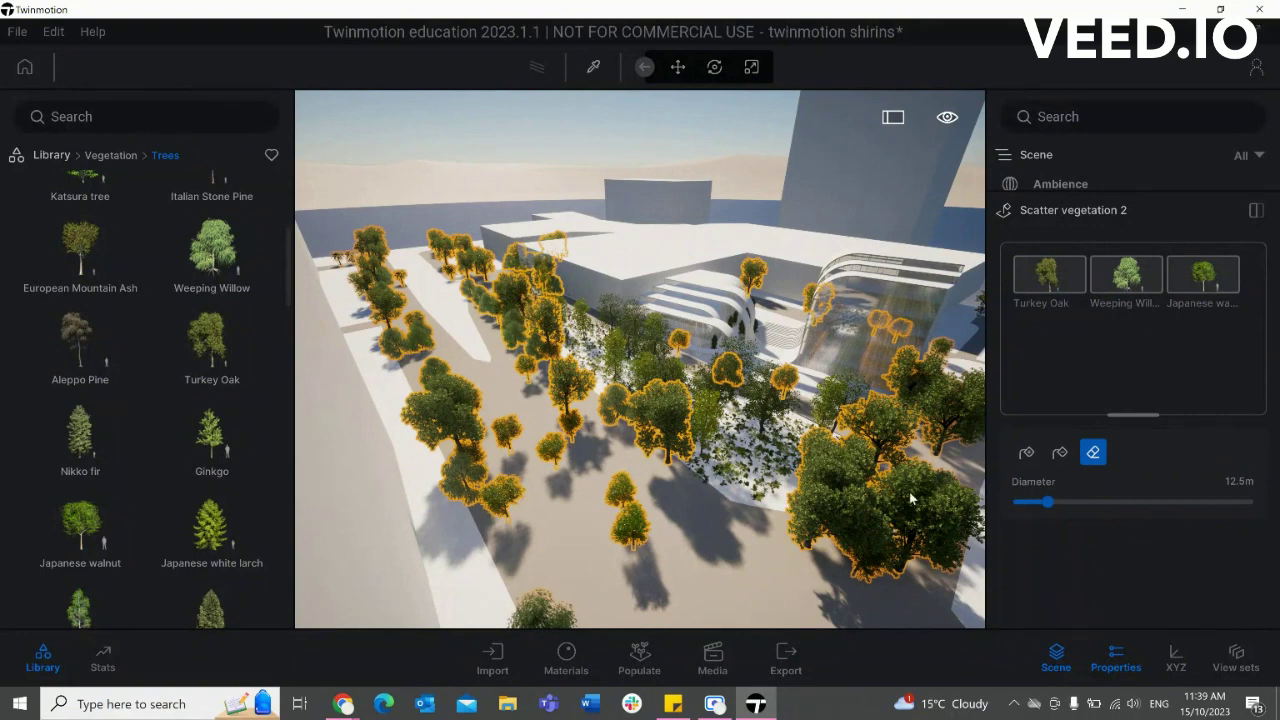
left_click(1060, 452)
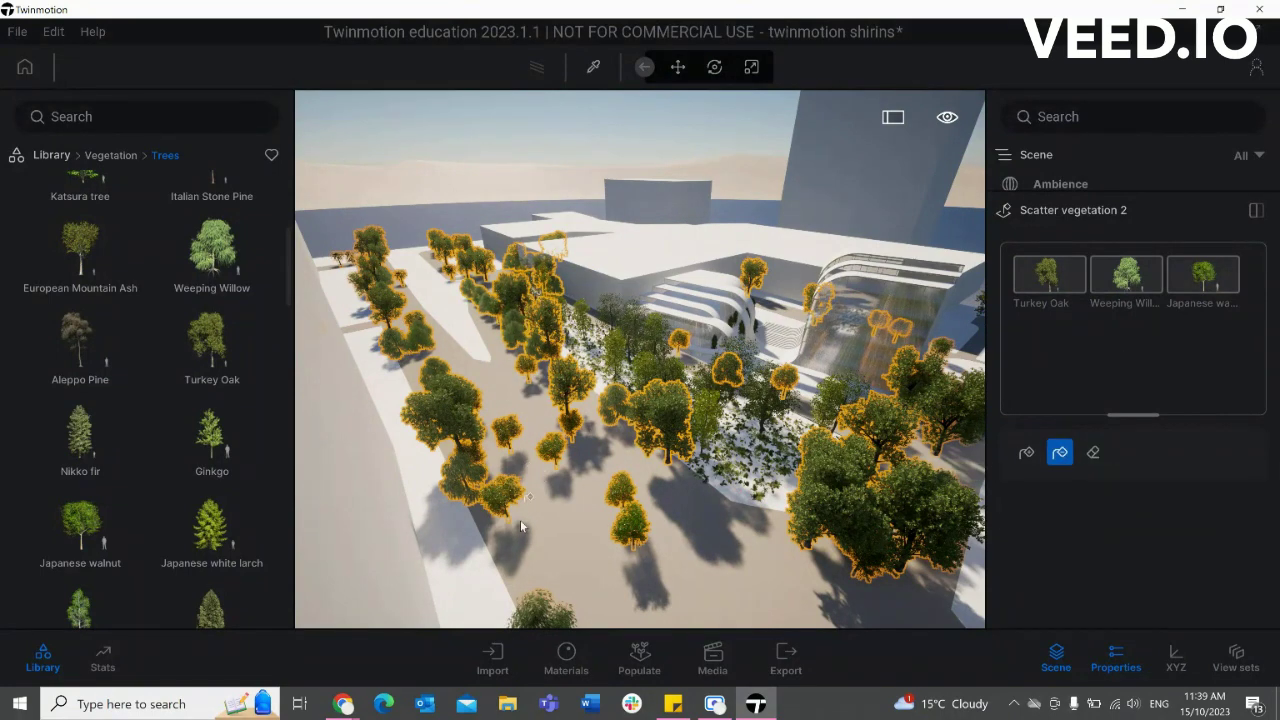
key("ctrl+z")
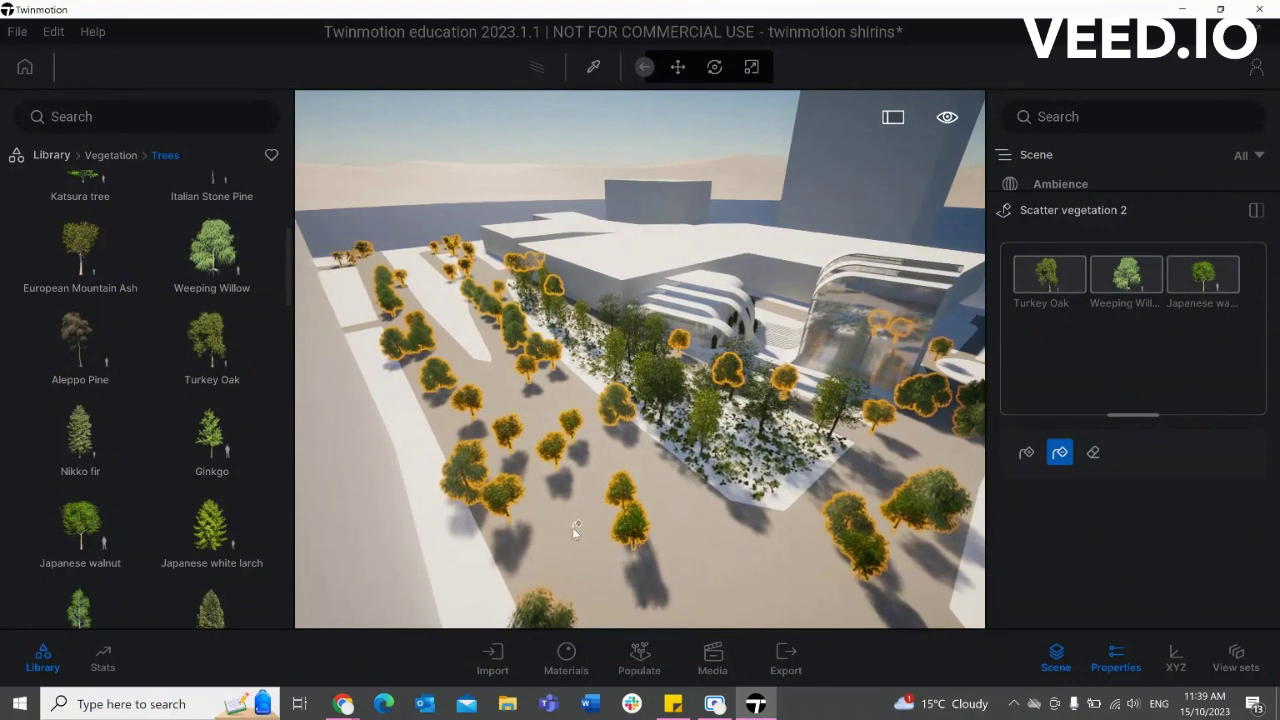
- Scatter the Turkey Oaks over the ground surface again and clear them with the scatter Remove tool
left_click(1026, 452)
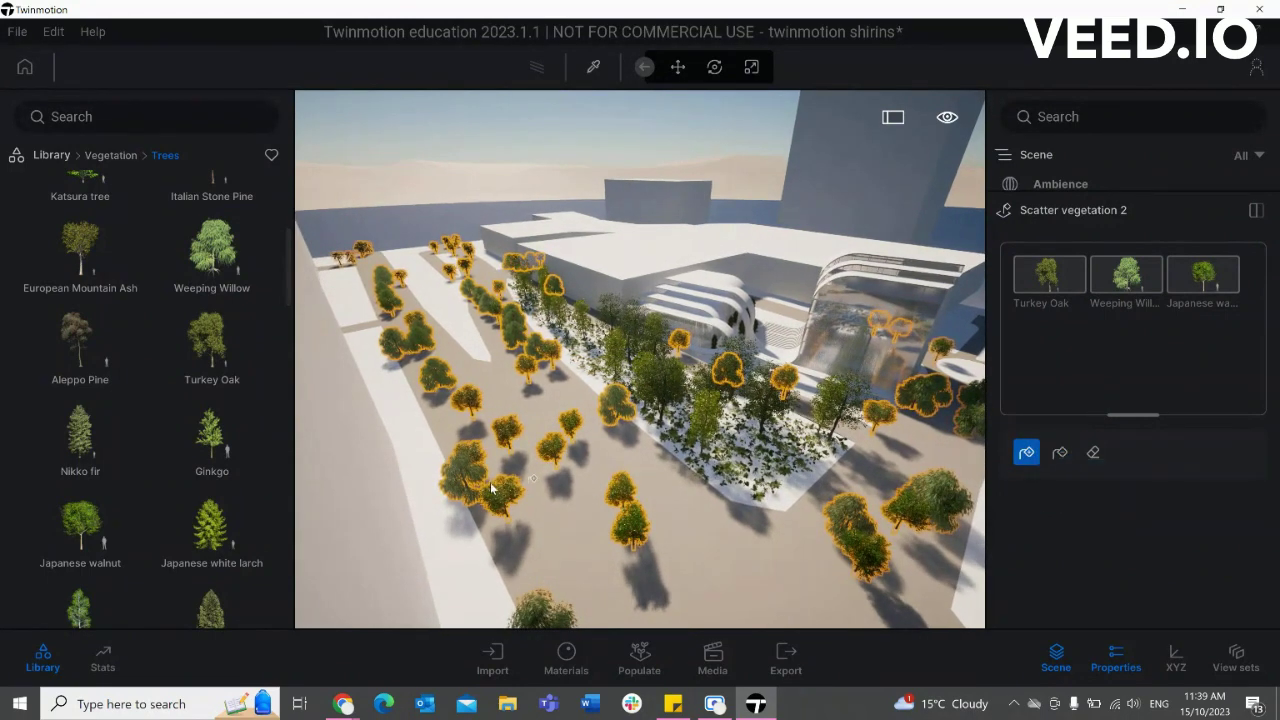
left_click(552, 520)
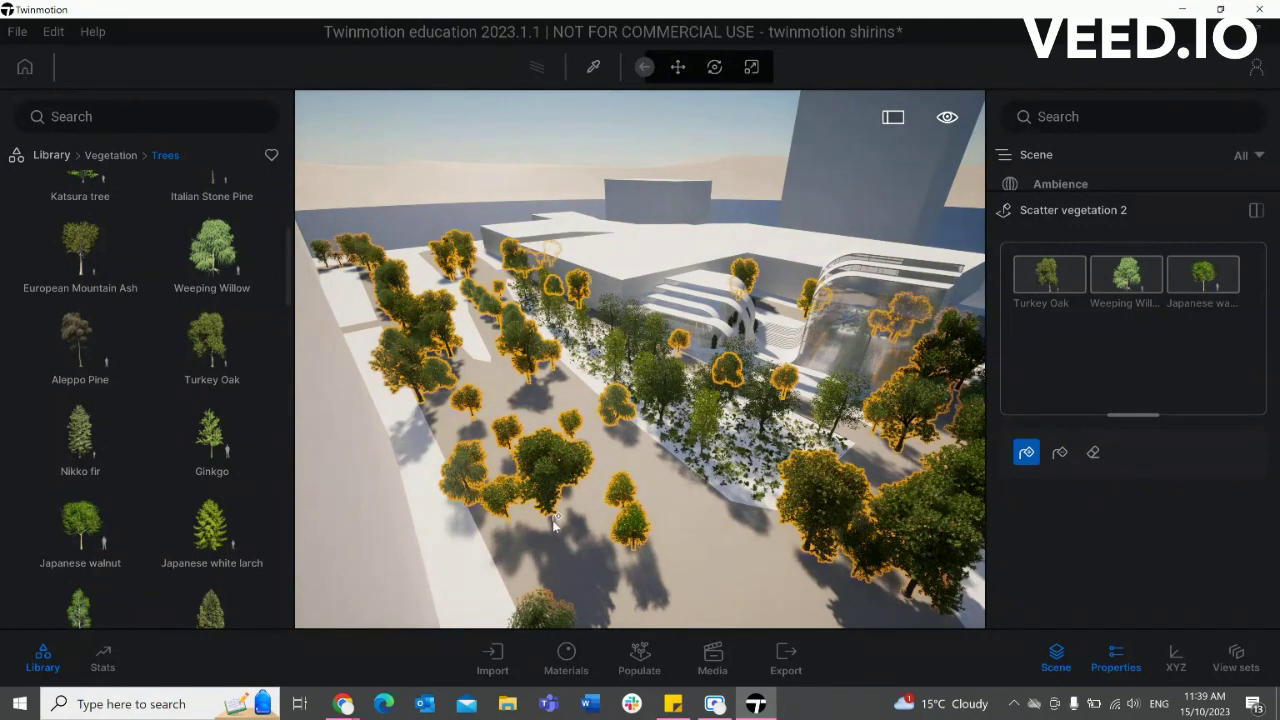
mouse_move(553, 520)
left_mouse_down()
mouse_move(664, 469)
mouse_move(686, 495)
mouse_move(857, 333)
left_mouse_up()
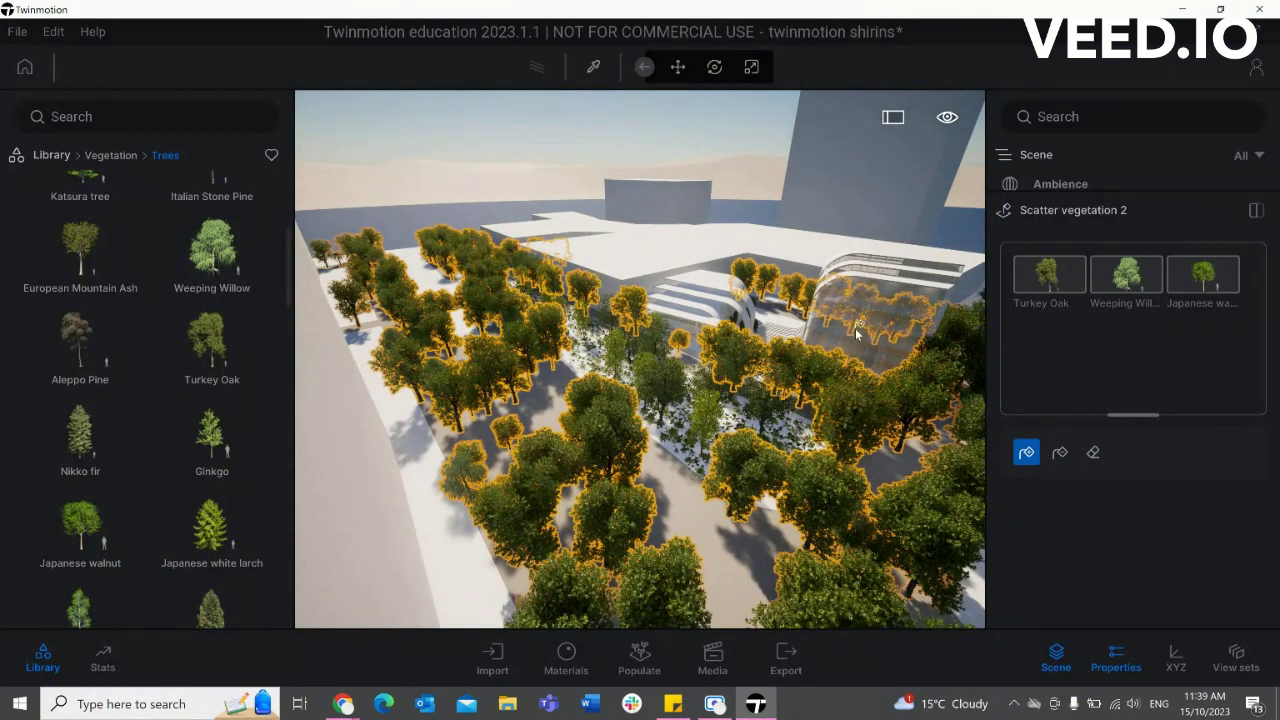
left_click(1060, 452)
left_click_drag(698, 527, 700, 423)
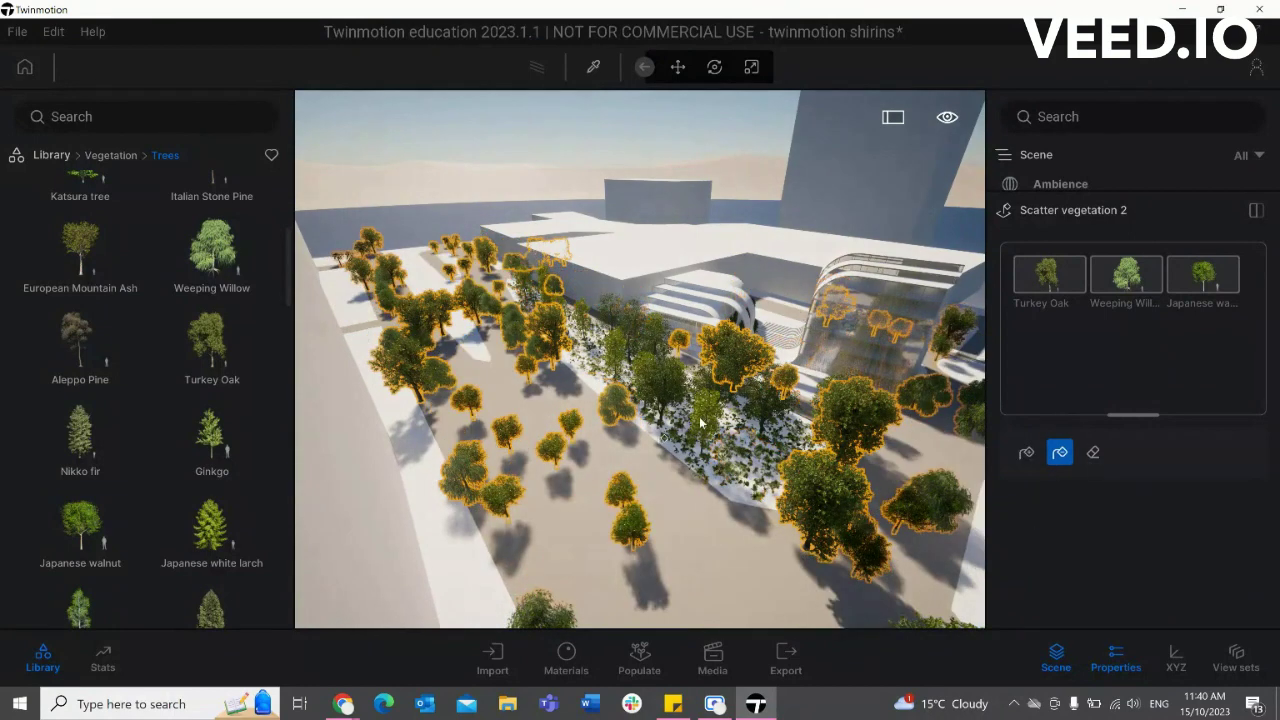
- Select all three species of the scatter set and erase the trees along the road beside the planted strip
left_click(1047, 280)
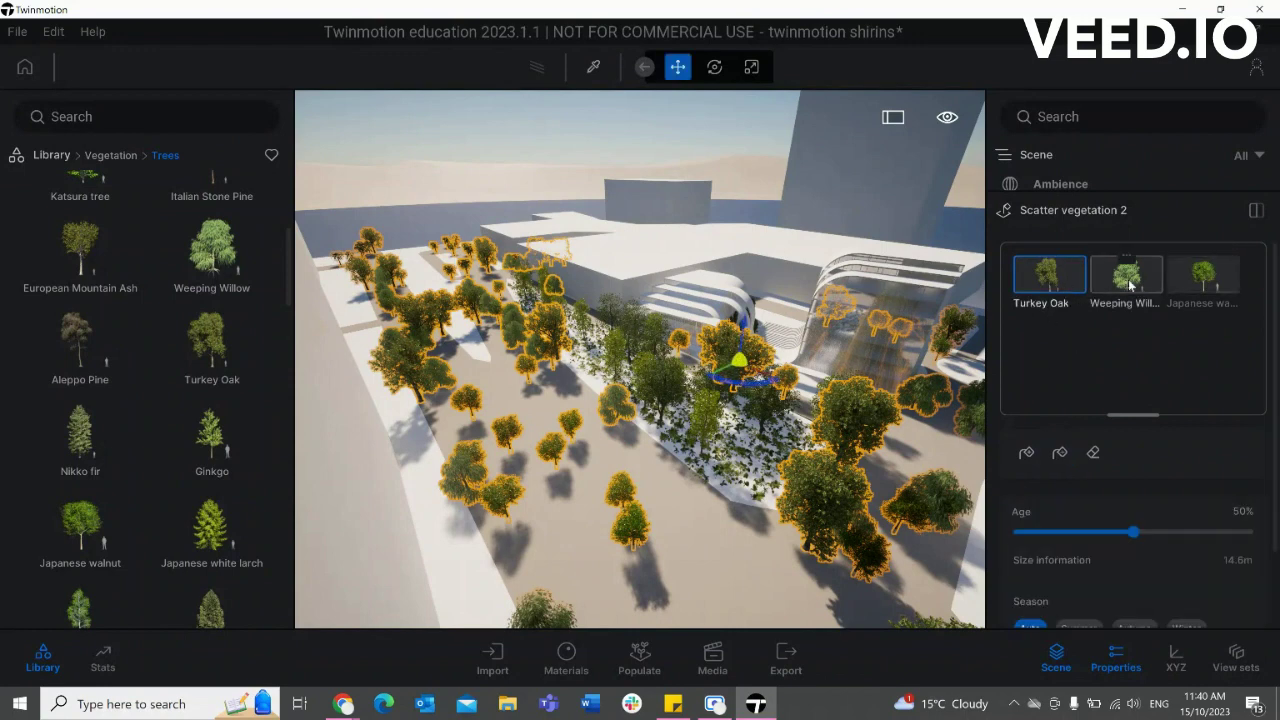
left_click(1193, 280, "shift")
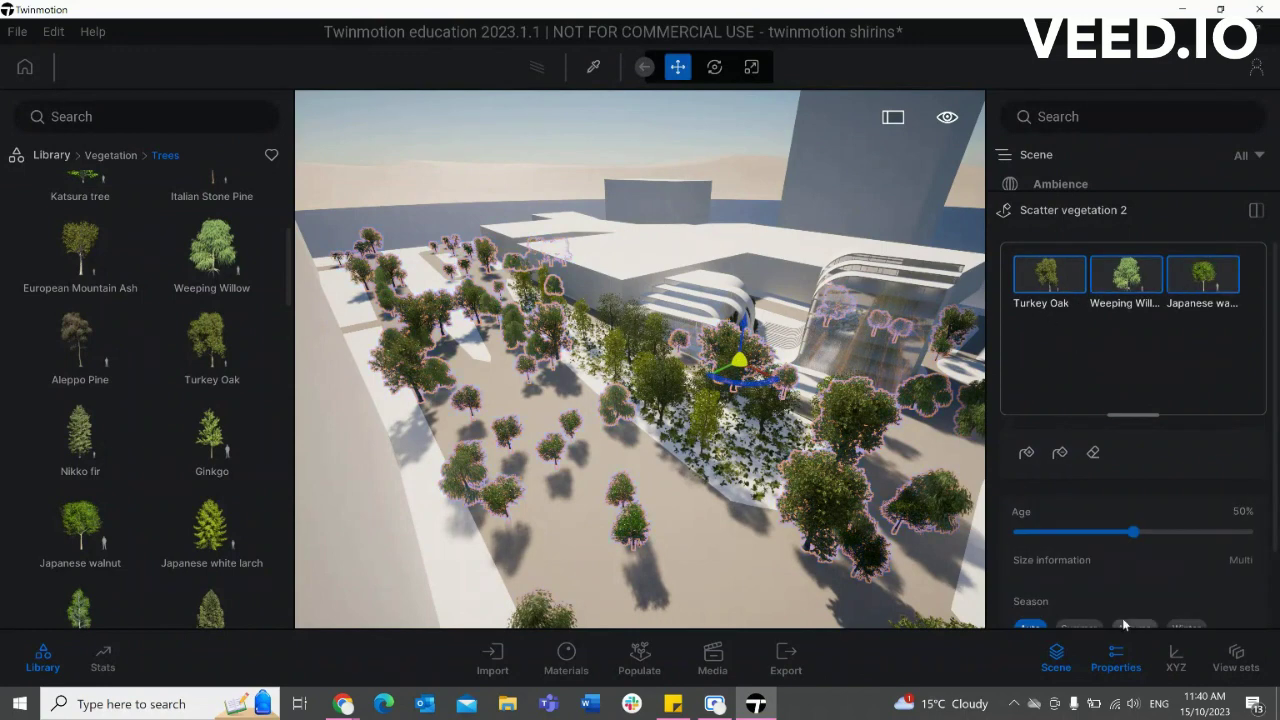
left_click(1093, 451)
left_click(615, 515)
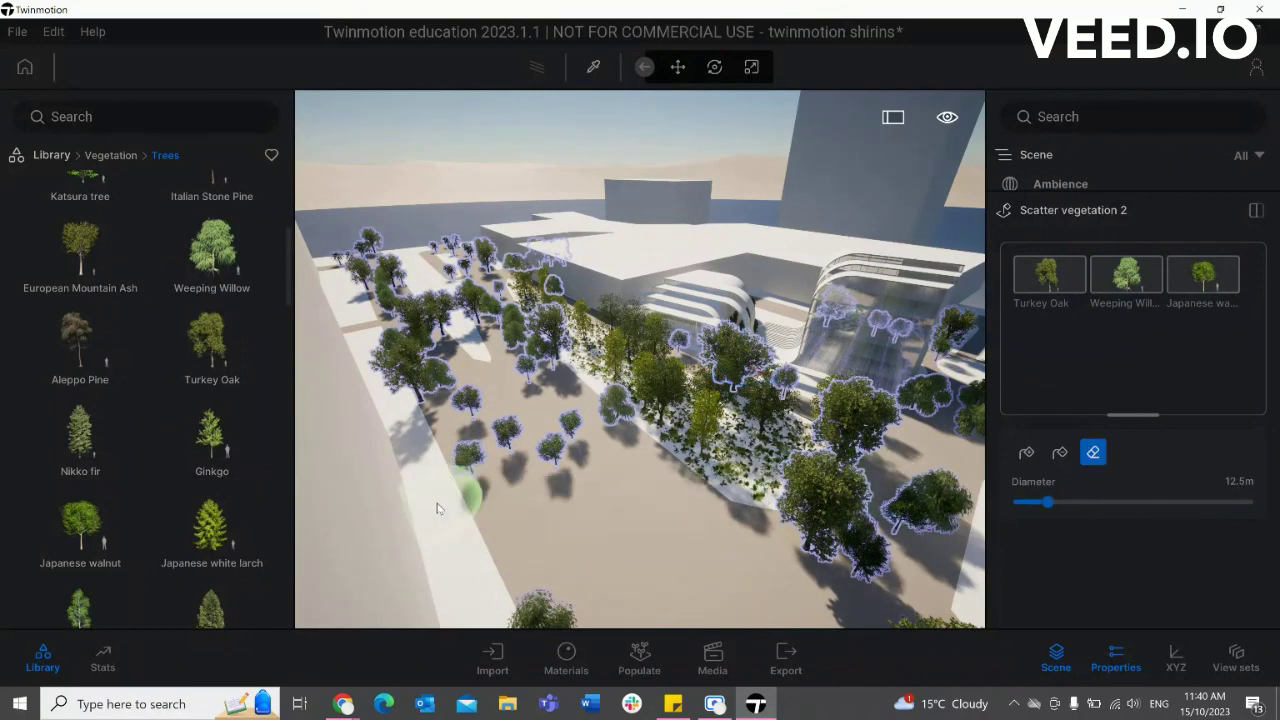
left_click(482, 485)
mouse_move(576, 490)
left_mouse_down()
mouse_move(540, 375)
mouse_move(466, 263)
left_mouse_up()
mouse_move(526, 420)
left_mouse_down()
mouse_move(425, 385)
mouse_move(370, 256)
left_mouse_up()
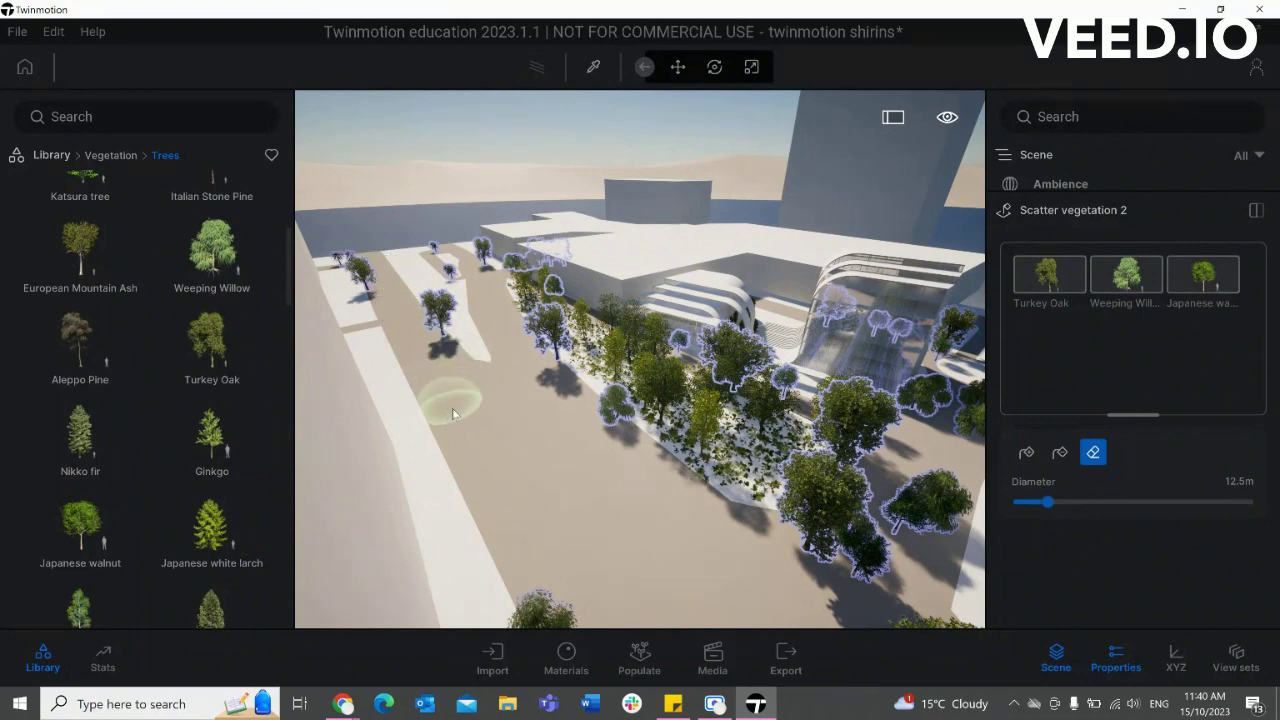
- Erase the scattered trees around the outer edge of the planted strip and on the road beside the building
scroll(478, 432, "down", 3)
scroll(496, 420, "down", 5)
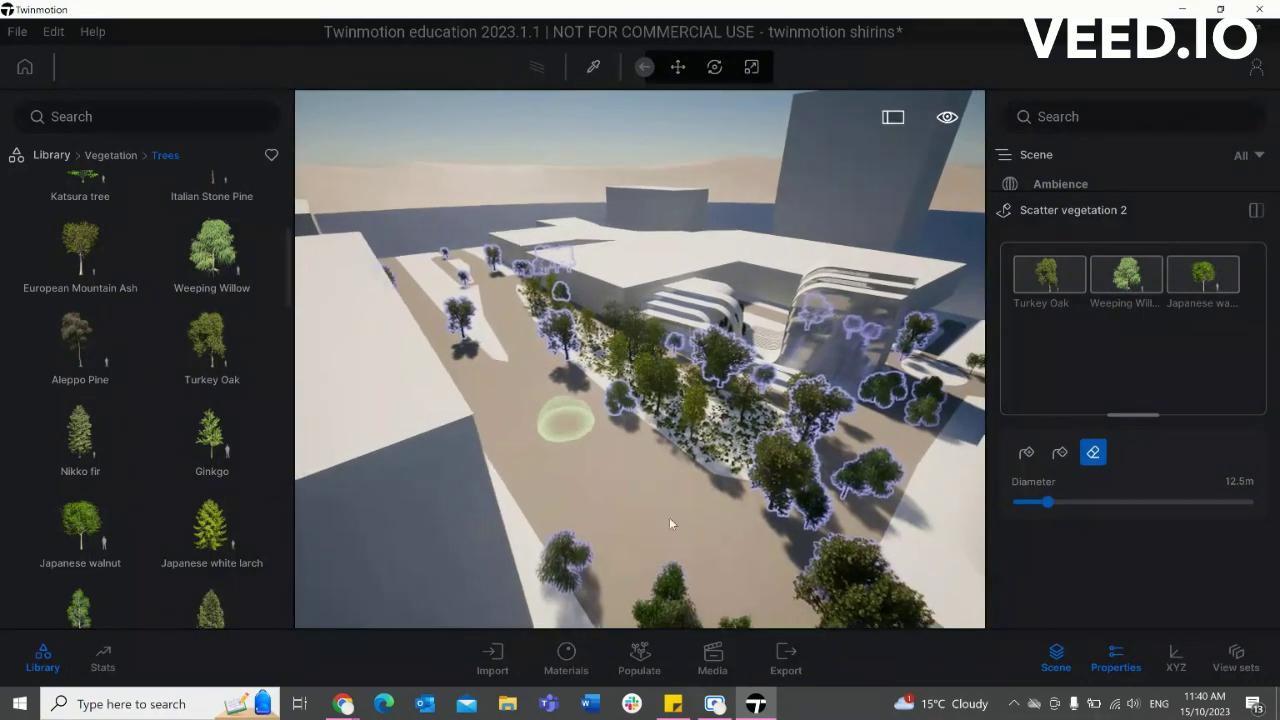
right_click_drag(724, 490, 738, 467)
mouse_move(737, 466)
left_mouse_down()
mouse_move(625, 562)
mouse_move(765, 455)
mouse_move(780, 420)
left_mouse_up()
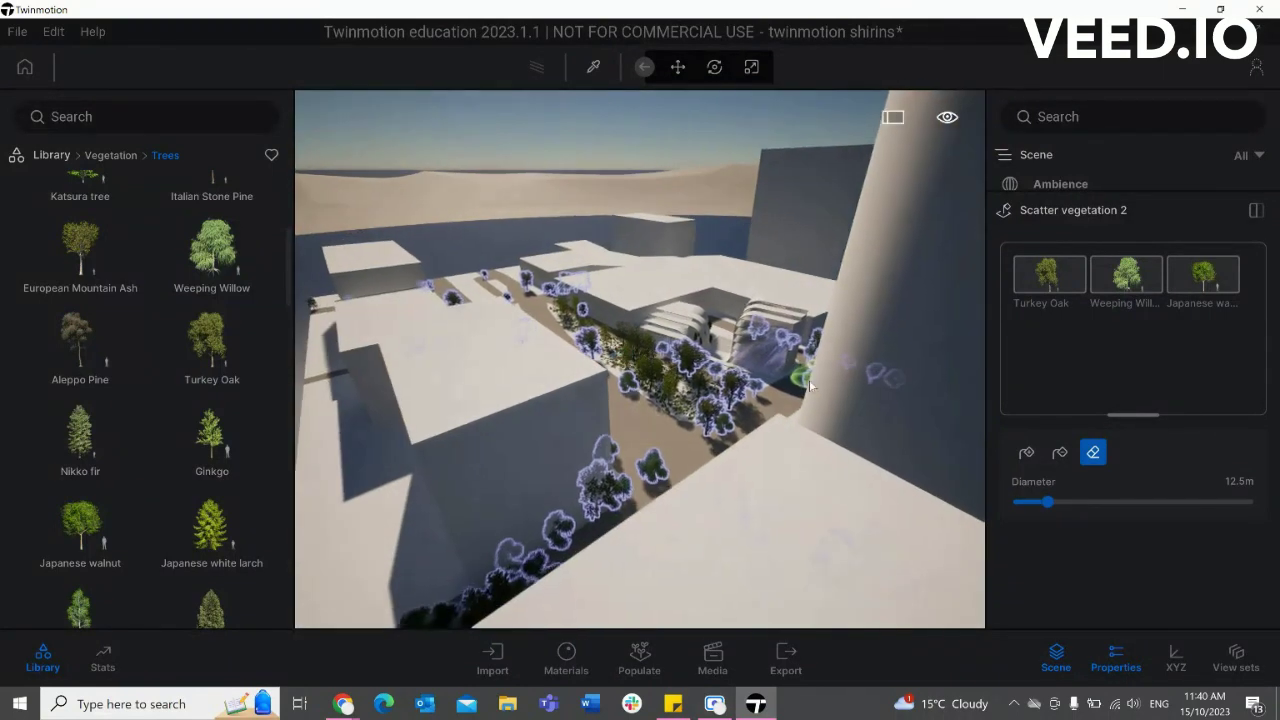
right_click_drag(800, 392, 750, 412)
mouse_move(500, 460)
left_mouse_down()
mouse_move(385, 470)
mouse_move(400, 385)
mouse_move(484, 457)
mouse_move(484, 626)
mouse_move(520, 600)
left_mouse_up()
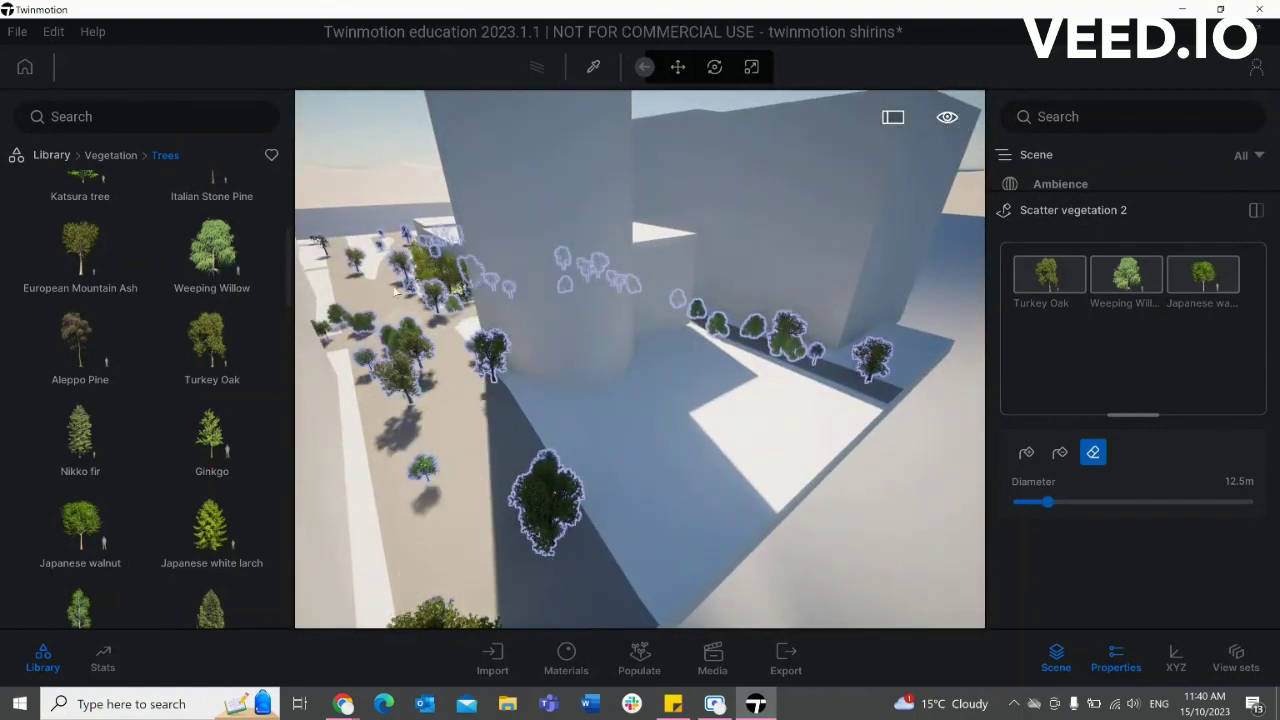
mouse_move(500, 400)
right_mouse_down()
mouse_move(520, 380)
mouse_move(427, 287)
mouse_move(520, 380)
mouse_move(651, 476)
right_mouse_up()
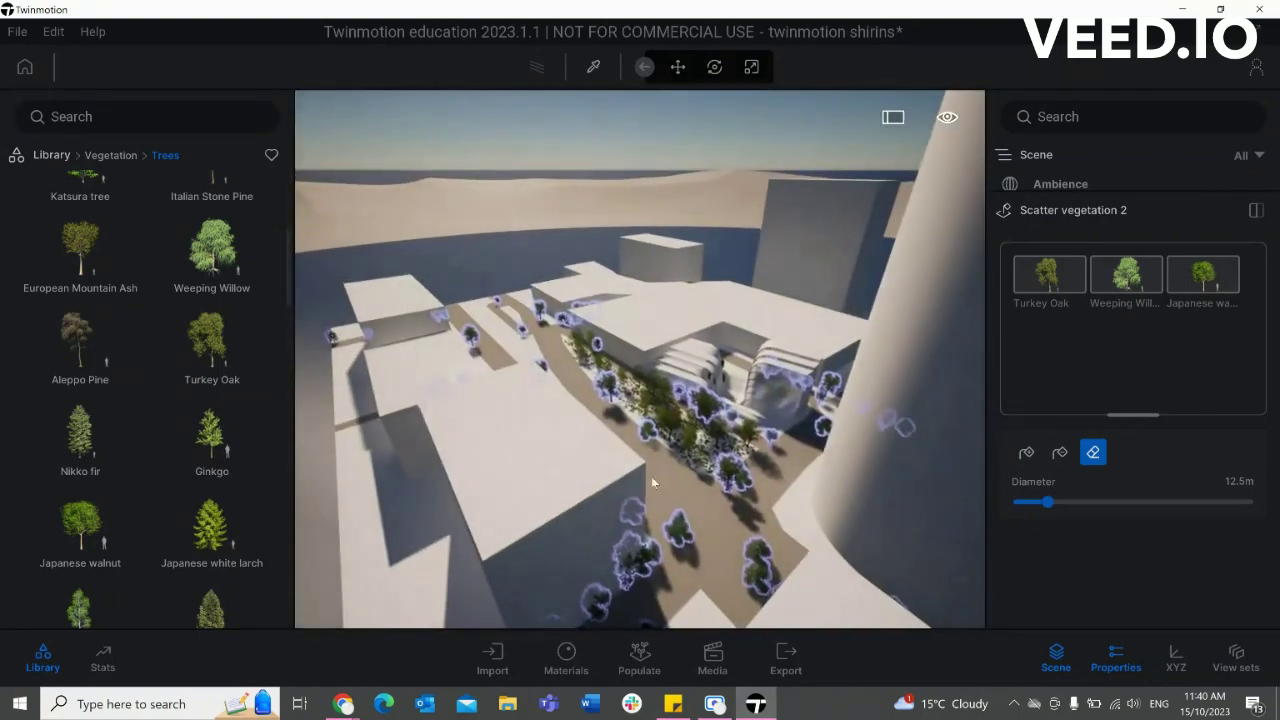
mouse_move(906, 496)
right_mouse_down()
mouse_move(879, 511)
mouse_move(691, 490)
right_mouse_up()
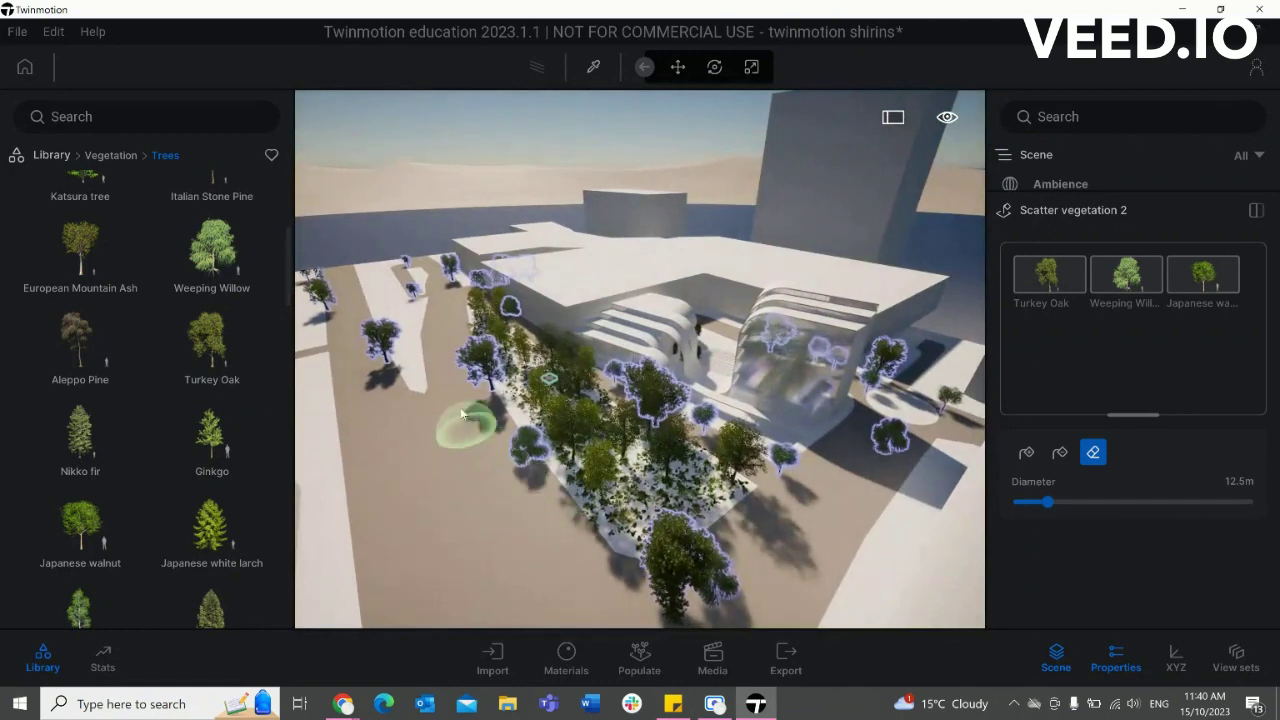
mouse_move(522, 465)
left_mouse_down()
mouse_move(610, 600)
mouse_move(820, 610)
mouse_move(722, 621)
left_mouse_up()
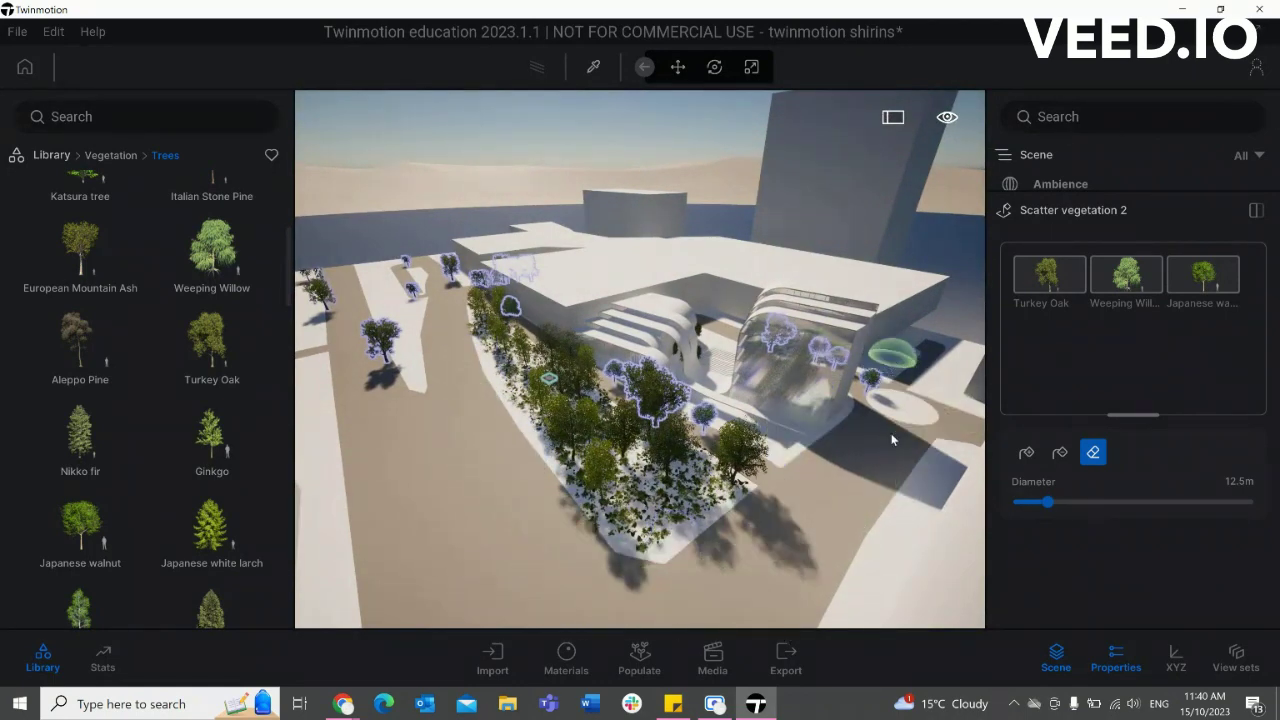
- Erase the scattered trees in front of the building's curved entrance and leave the scatter eraser
scroll(890, 462, "up", 2)
right_click_drag(865, 486, 415, 415)
left_click(427, 362)
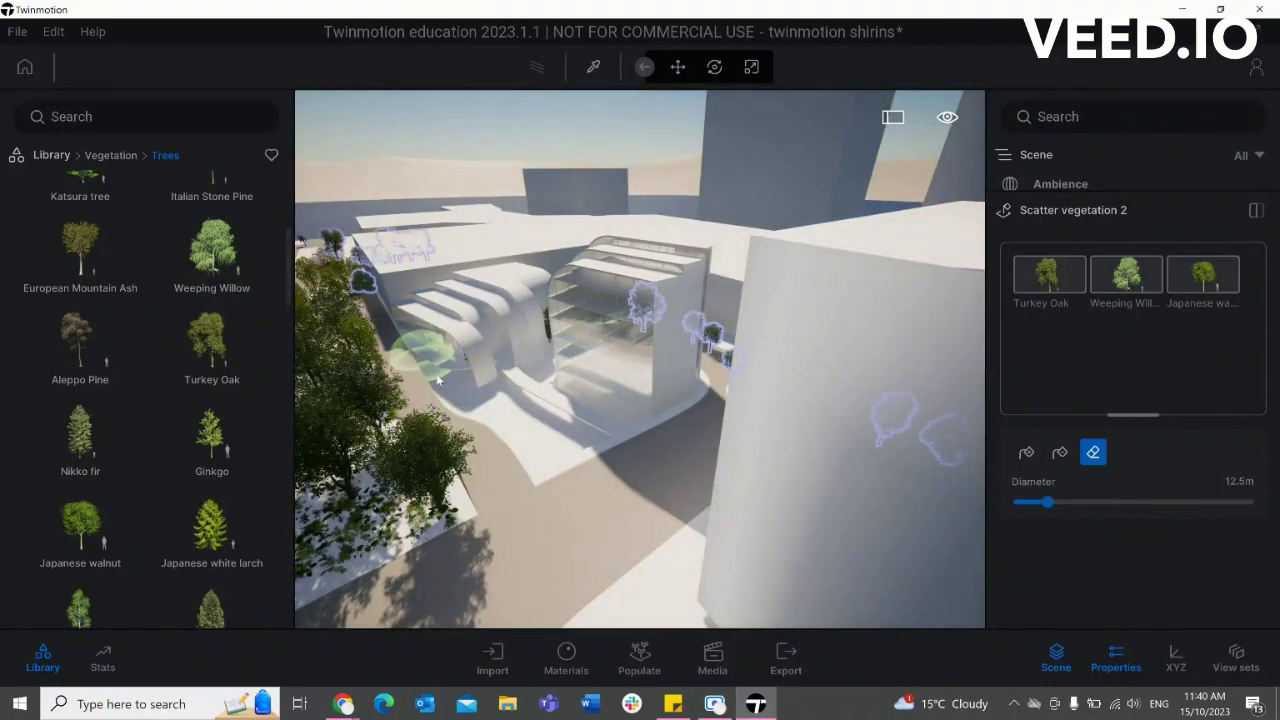
key("Escape")
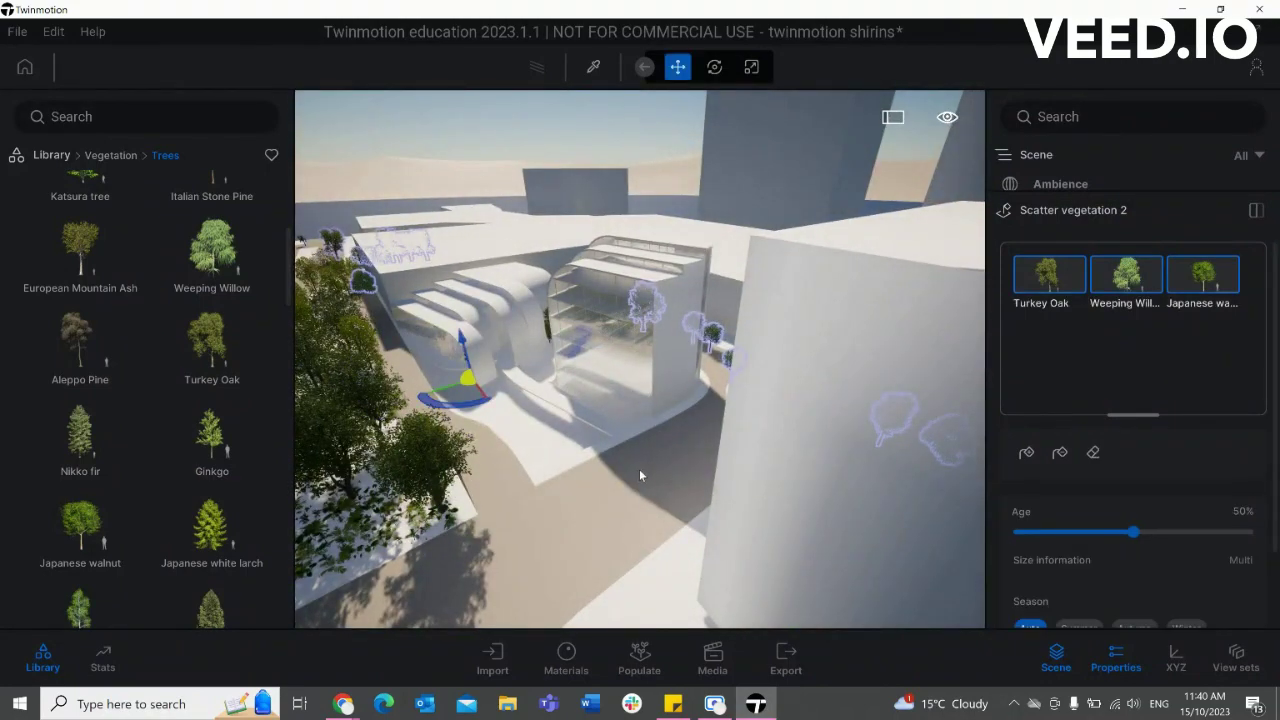
- Draw a character path from the curved entrance along the building's front to the outer corner of the paving
scroll(639, 475, "up", 2)
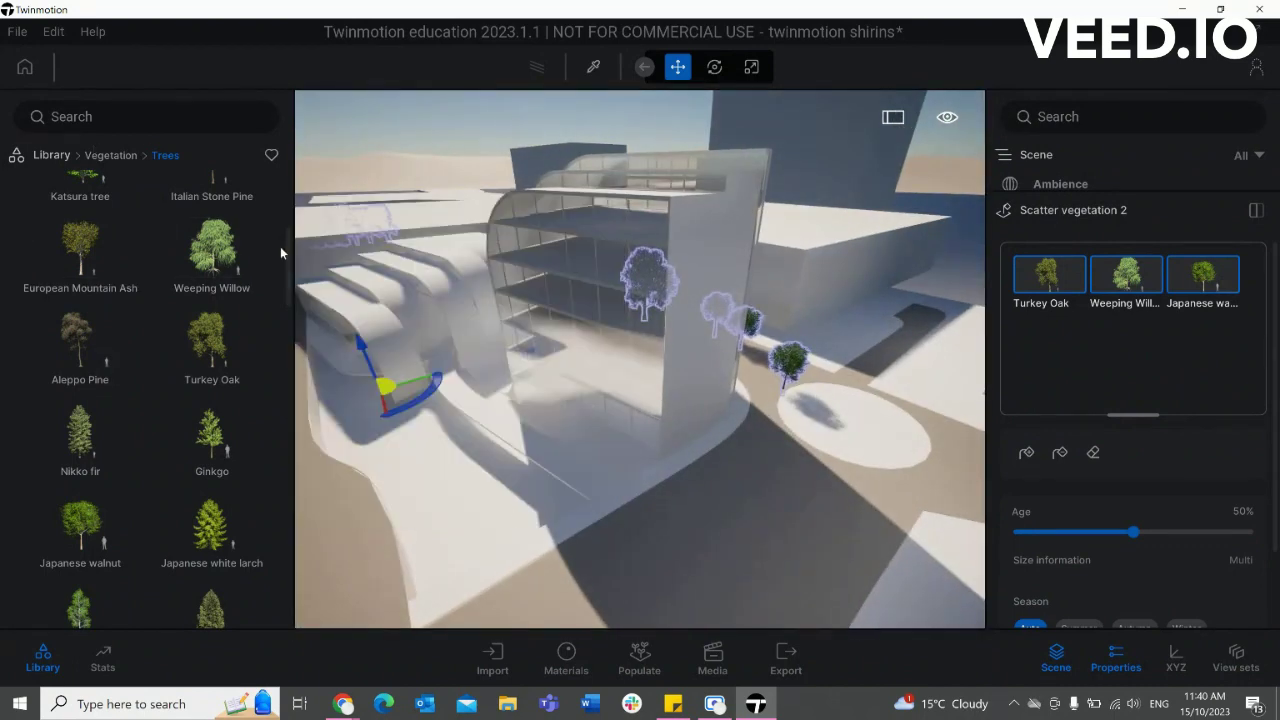
left_click(636, 660)
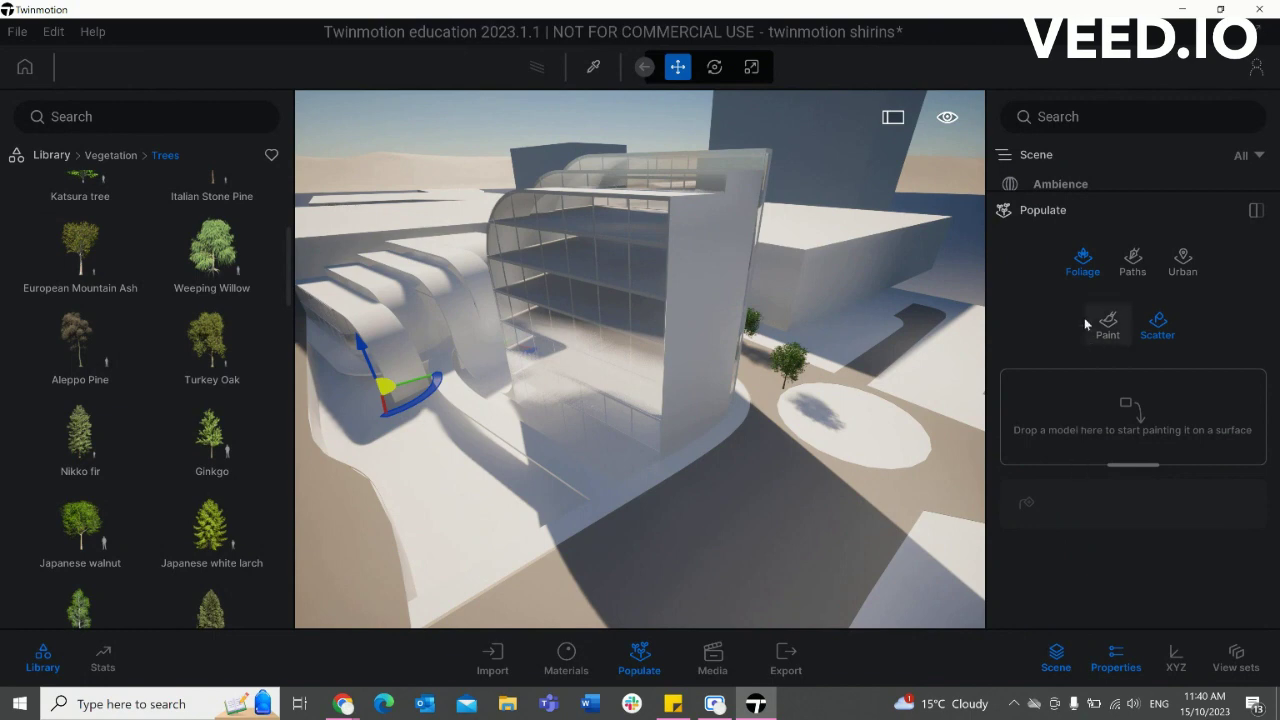
left_click(635, 655)
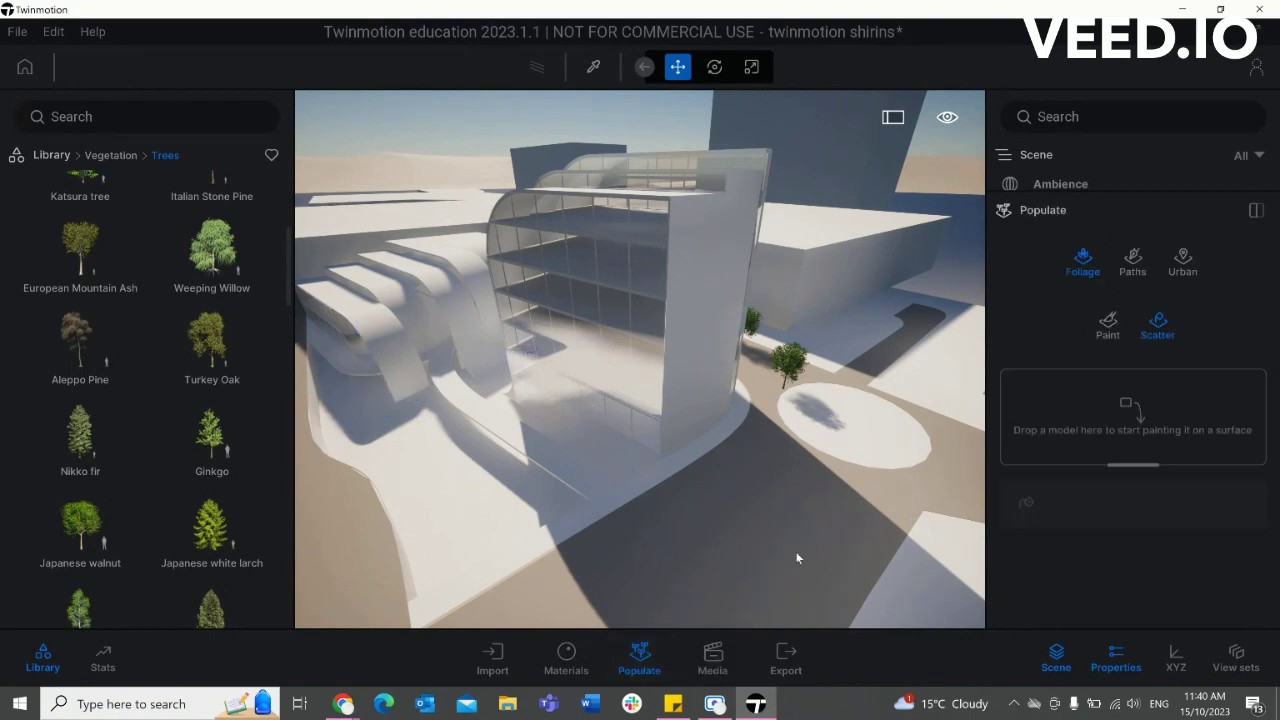
left_click(1135, 265)
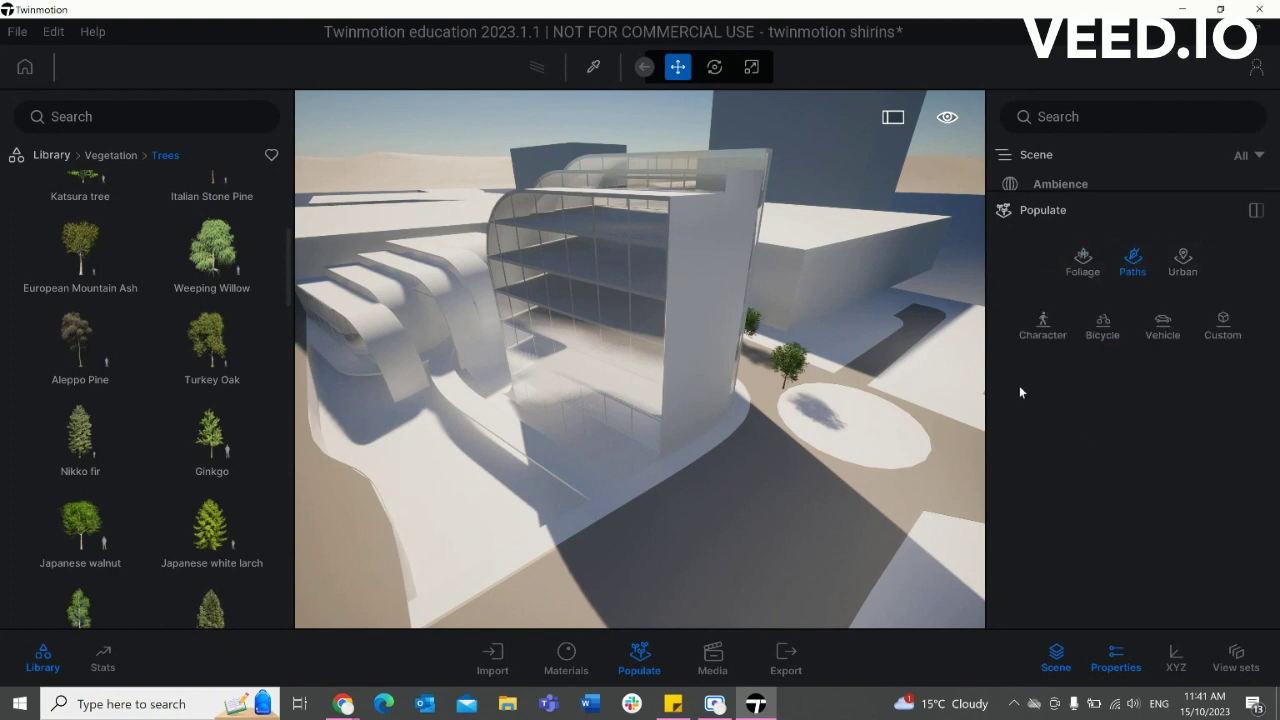
left_click(1045, 330)
left_click(442, 358)
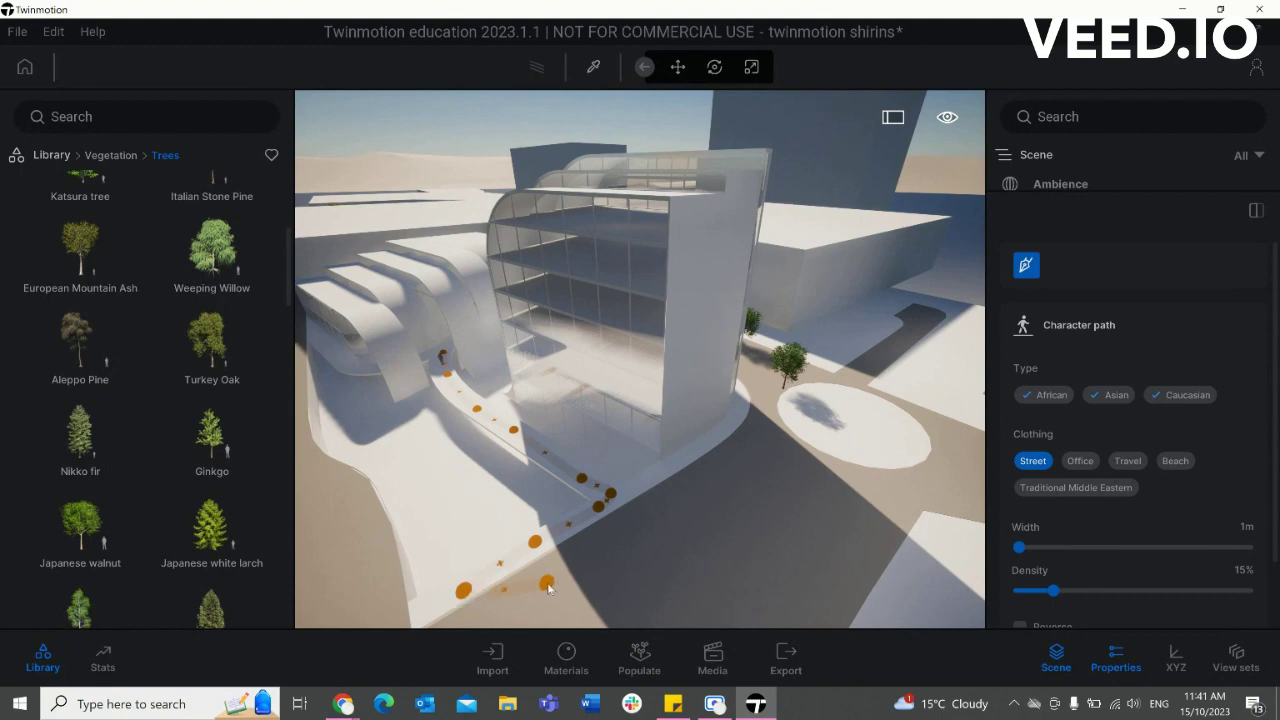
- Set the character path's width to 7 m
scroll(534, 502, "up", 4)
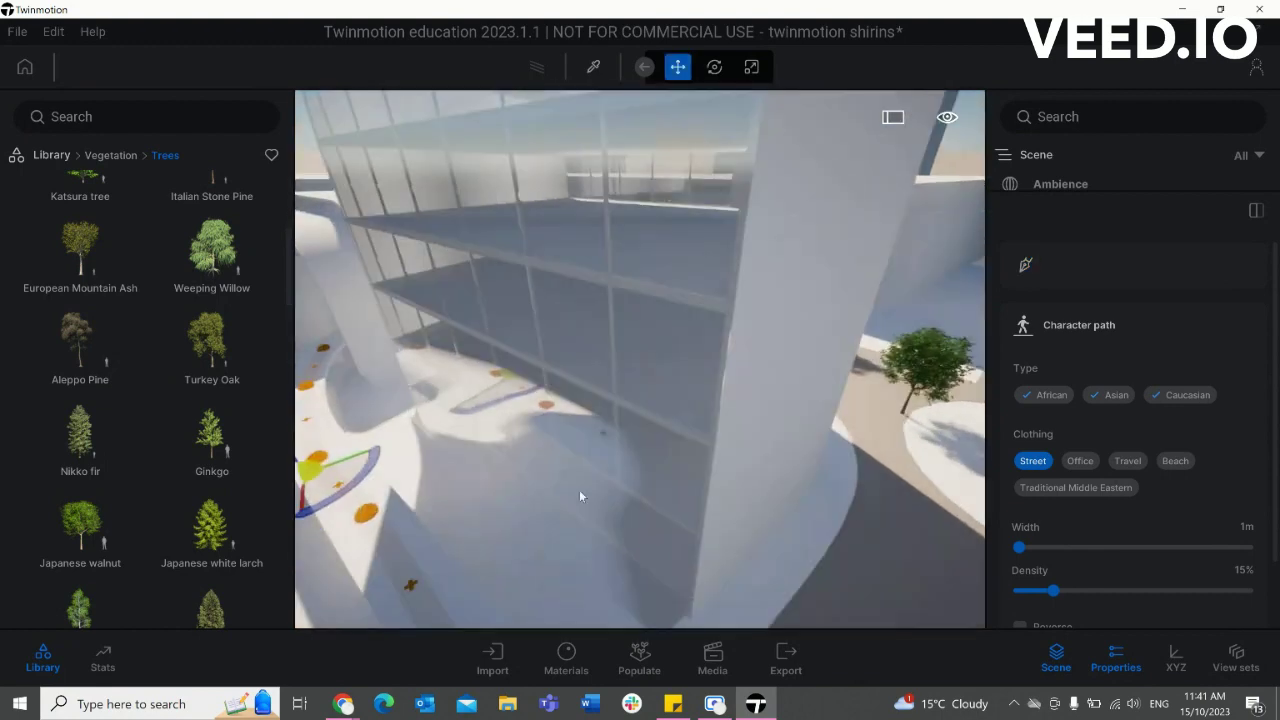
scroll(590, 481, "up", 2)
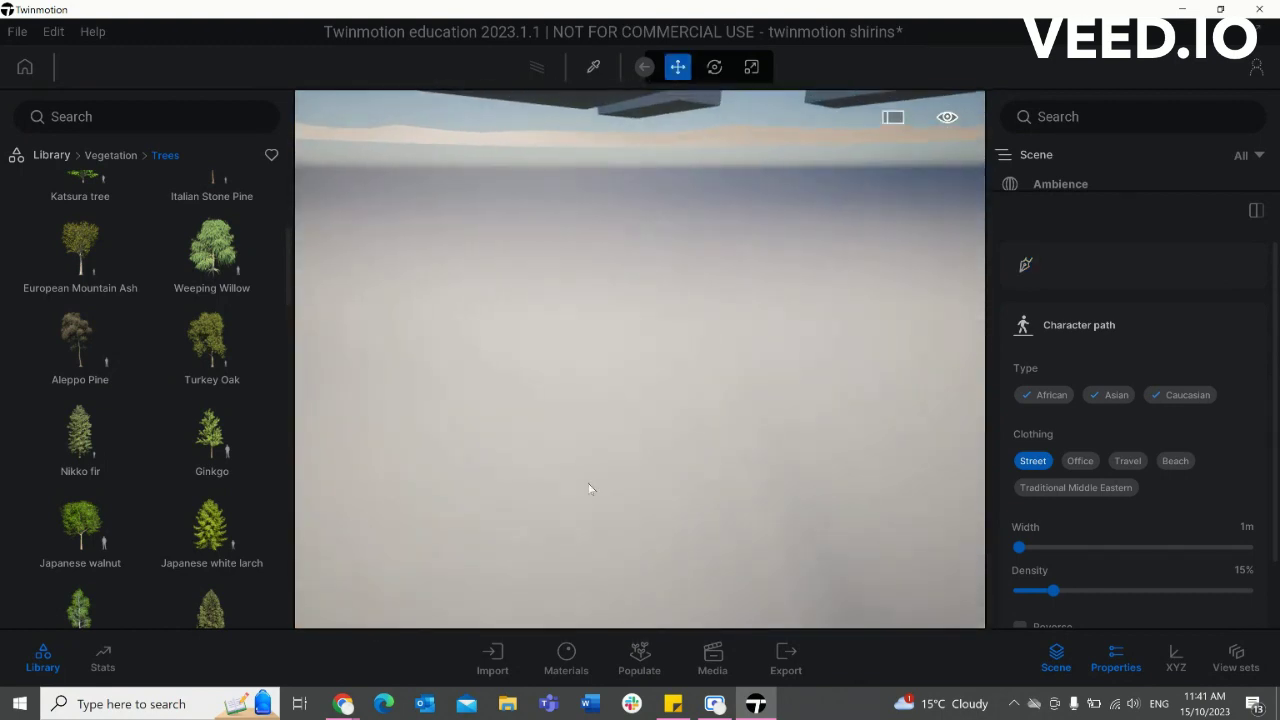
scroll(668, 403, "down", 4)
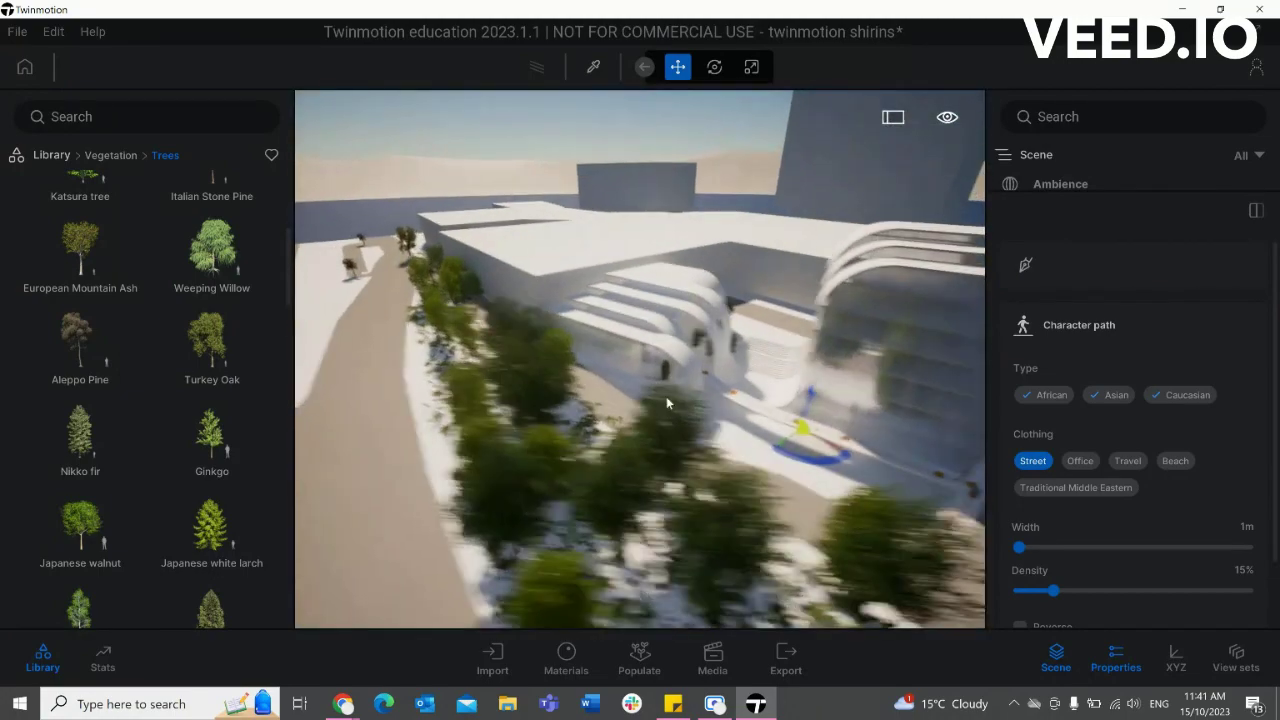
scroll(630, 412, "up", 4)
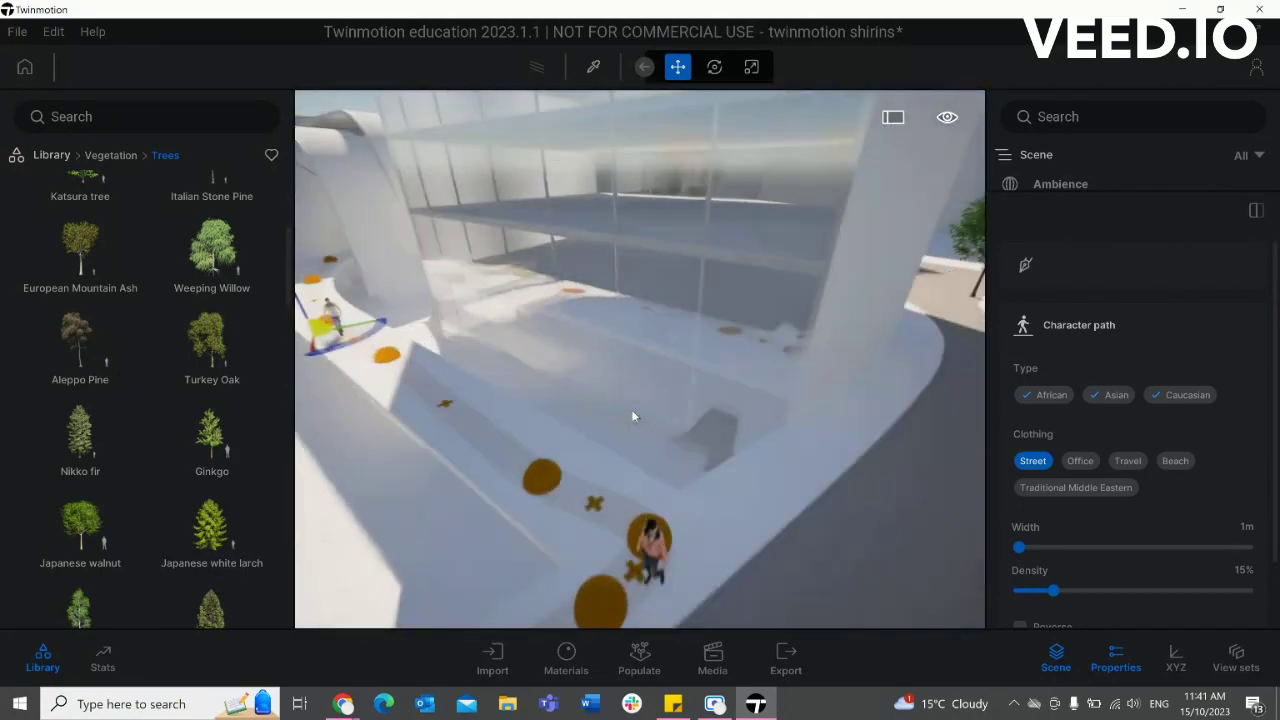
scroll(632, 409, "up", 5)
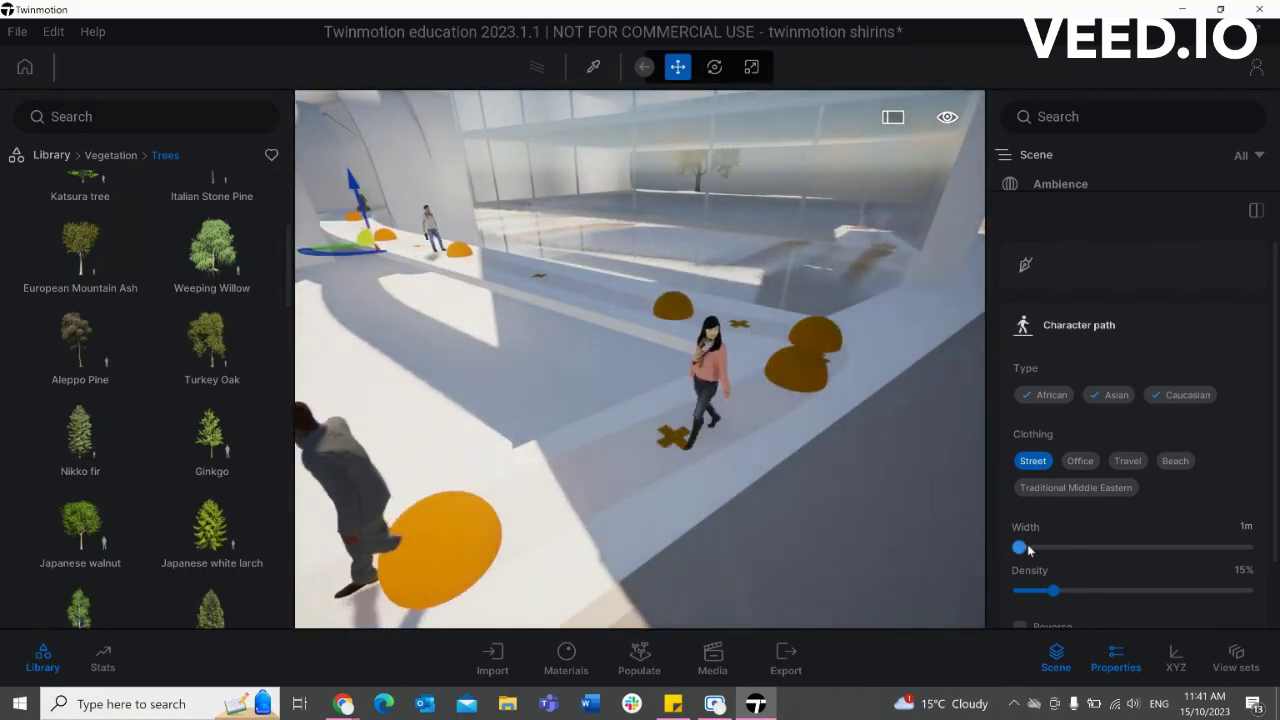
left_click_drag(1020, 547, 1181, 548)
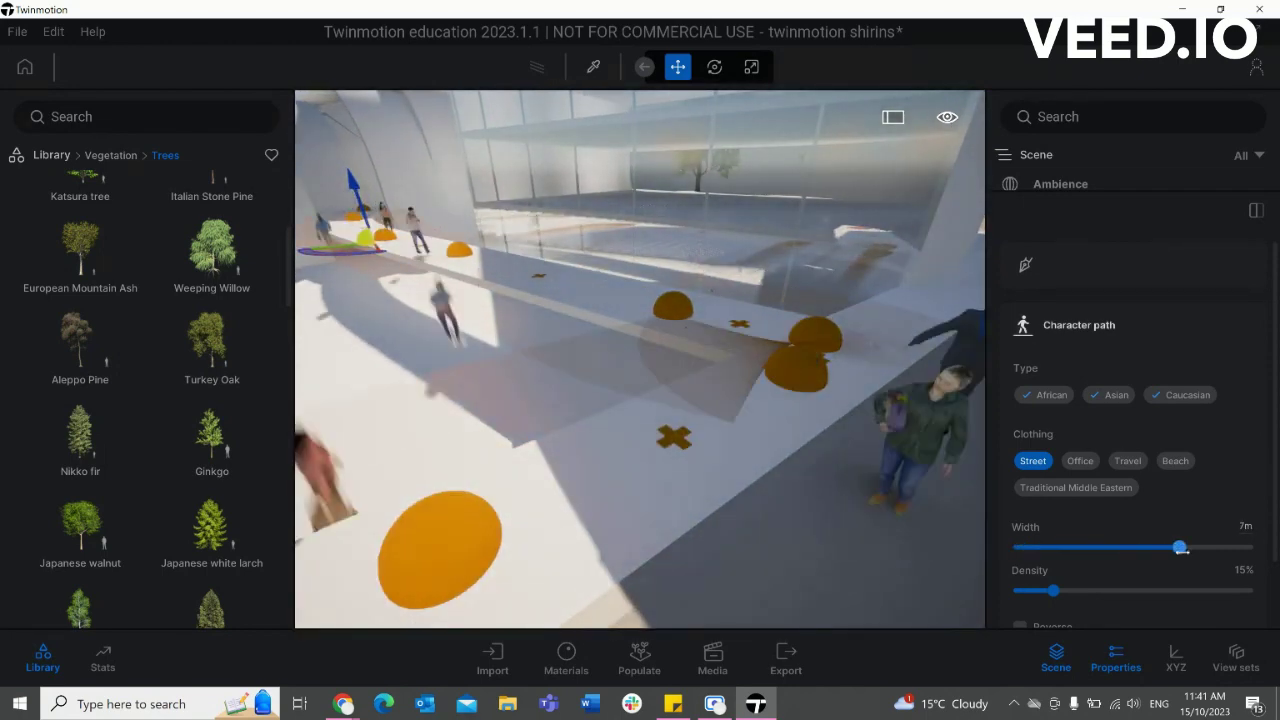
- Check the people along the building's front and reduce the character path's width to 2 m
scroll(666, 389, "down", 5)
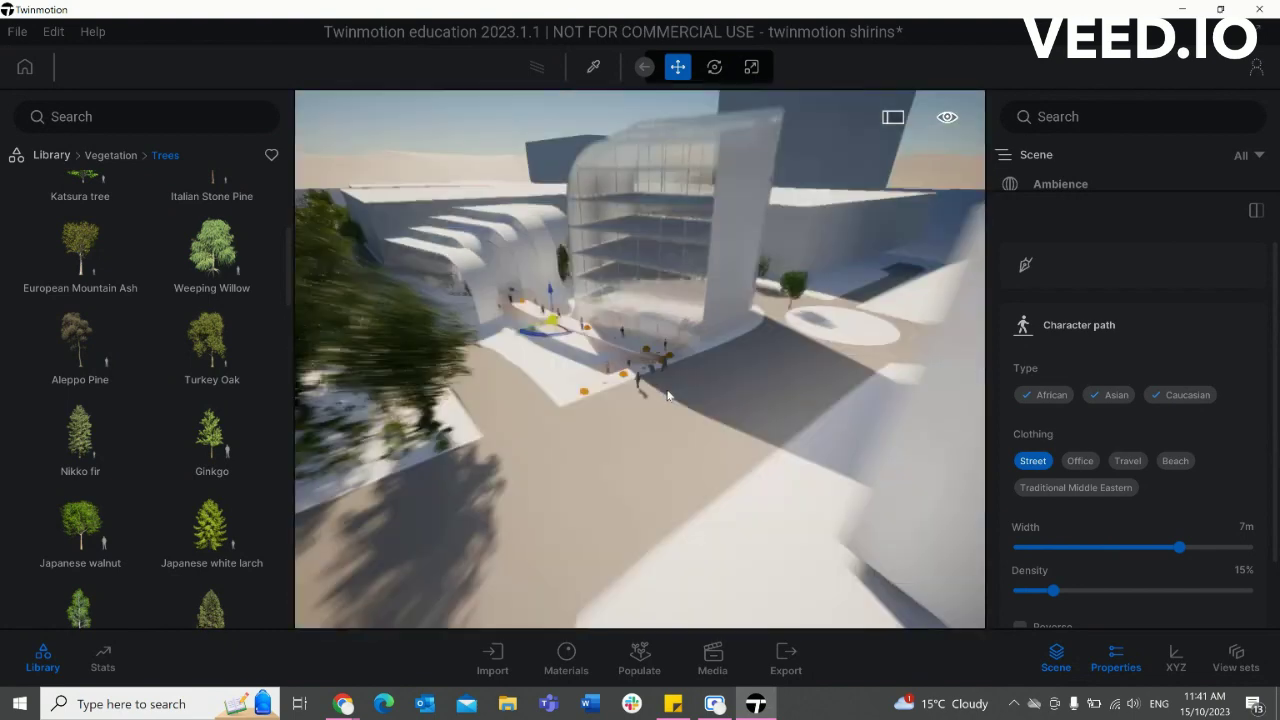
scroll(668, 396, "up", 2)
scroll(670, 375, "up", 3)
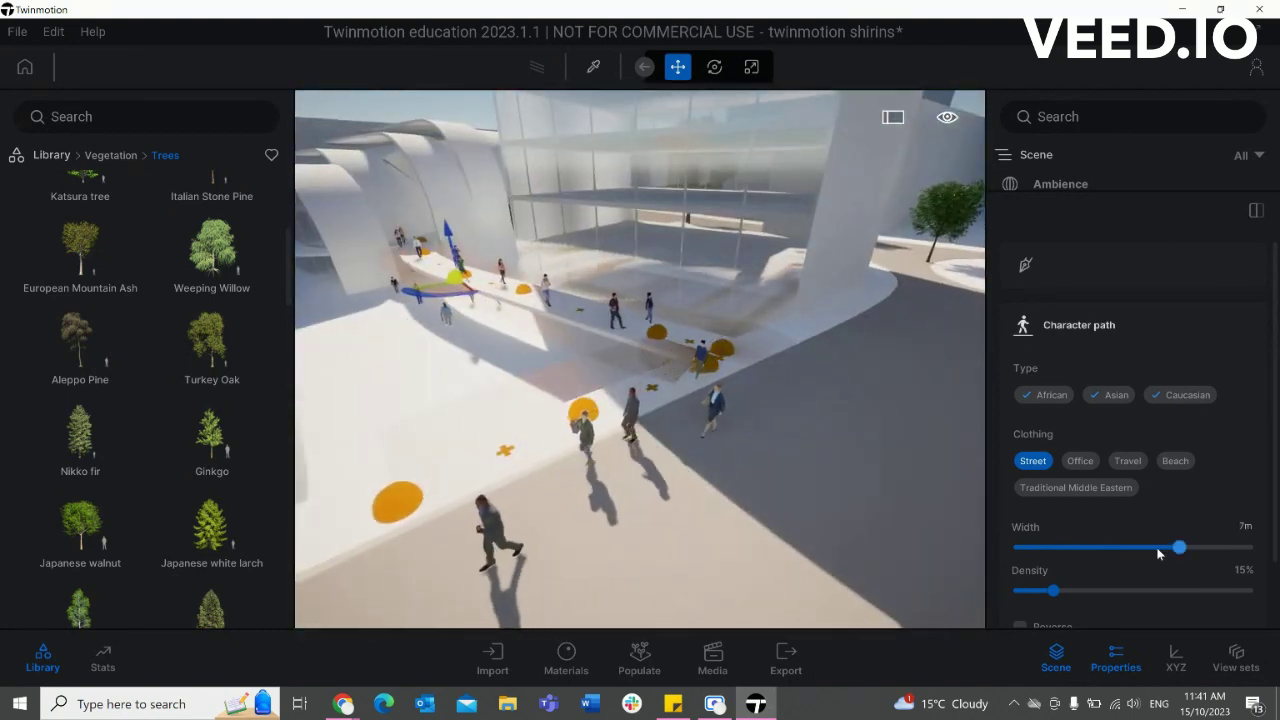
left_click_drag(1178, 547, 1137, 546)
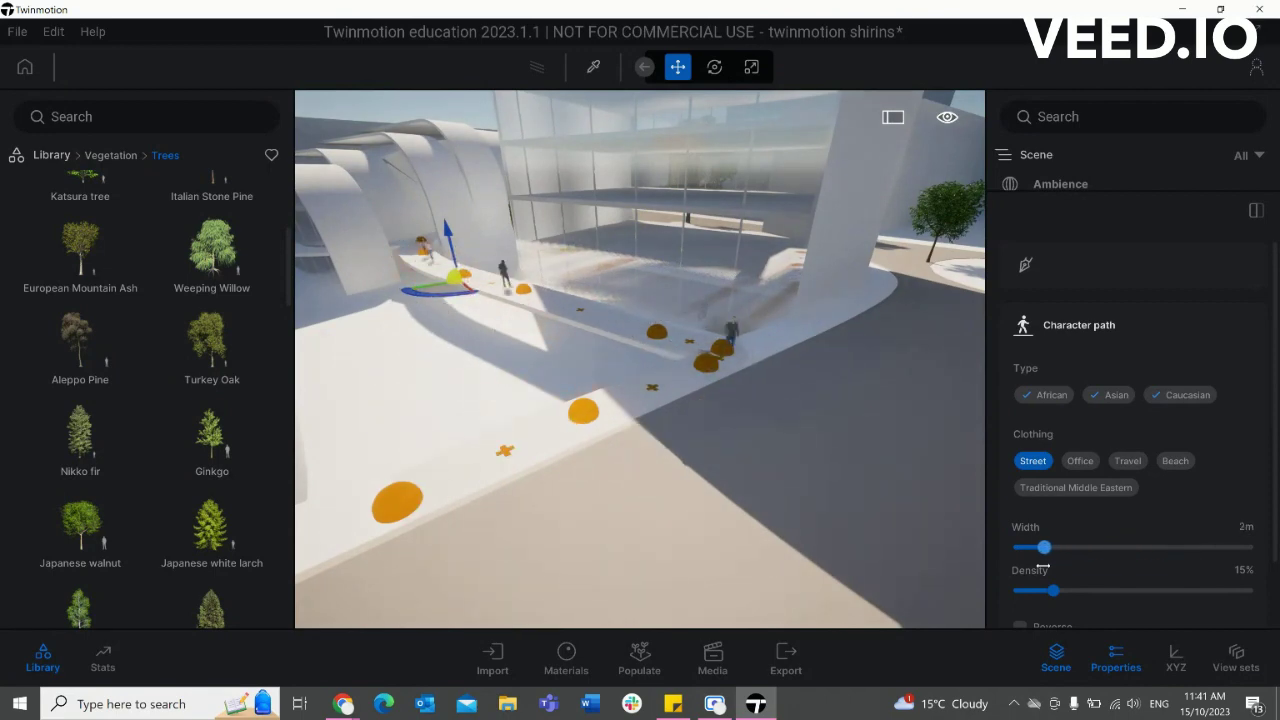
- Move the character path's points at the paving corner outward onto the road
scroll(744, 380, "up", 3)
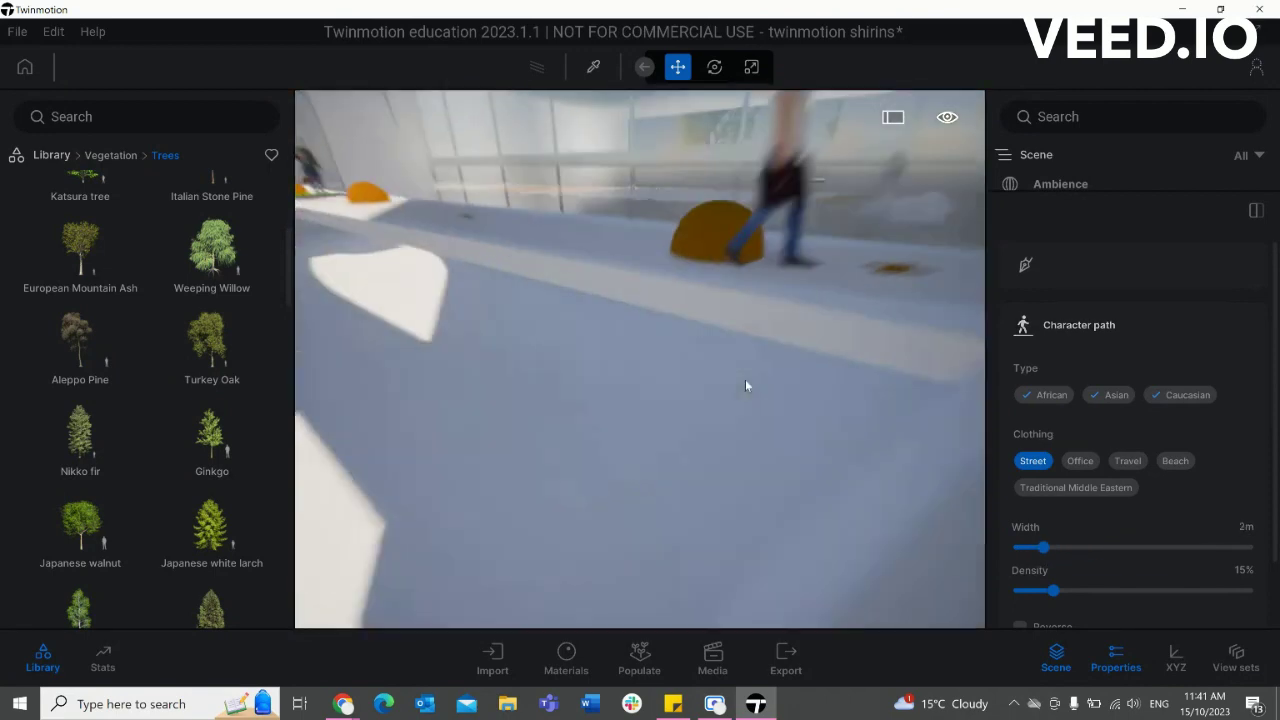
scroll(750, 382, "down", 3)
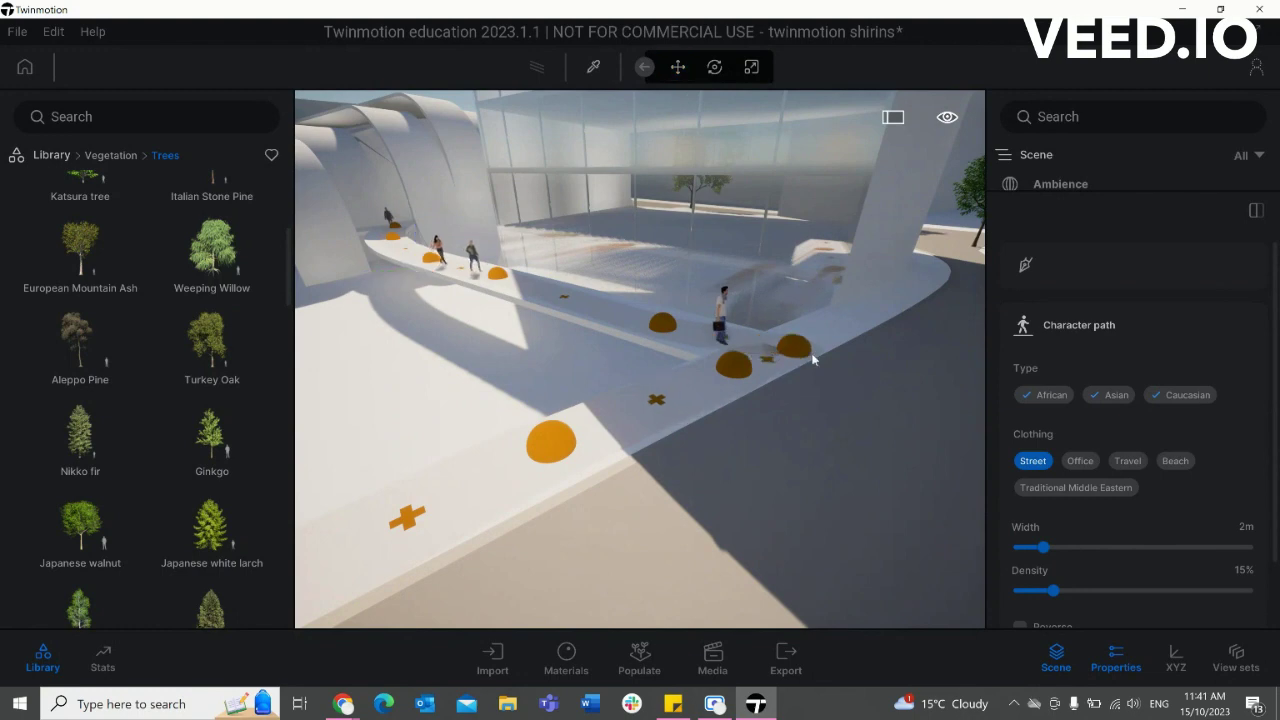
left_click_drag(734, 365, 766, 462)
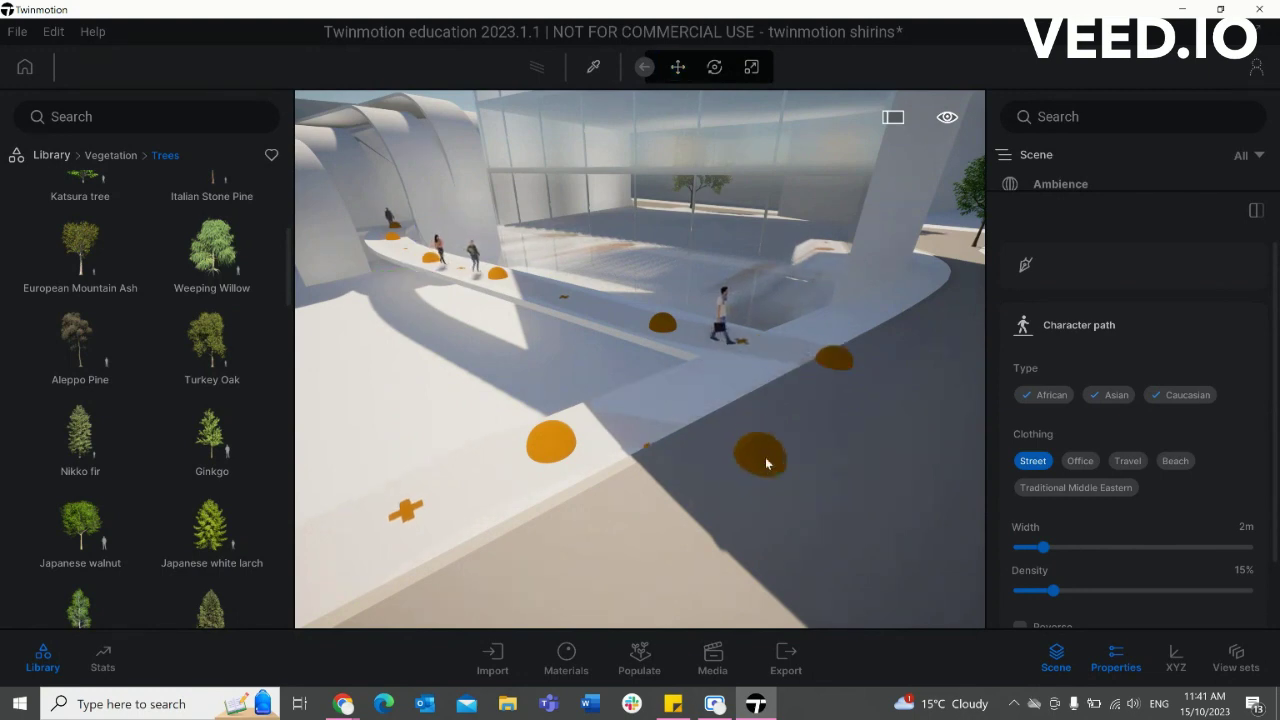
left_click(891, 384)
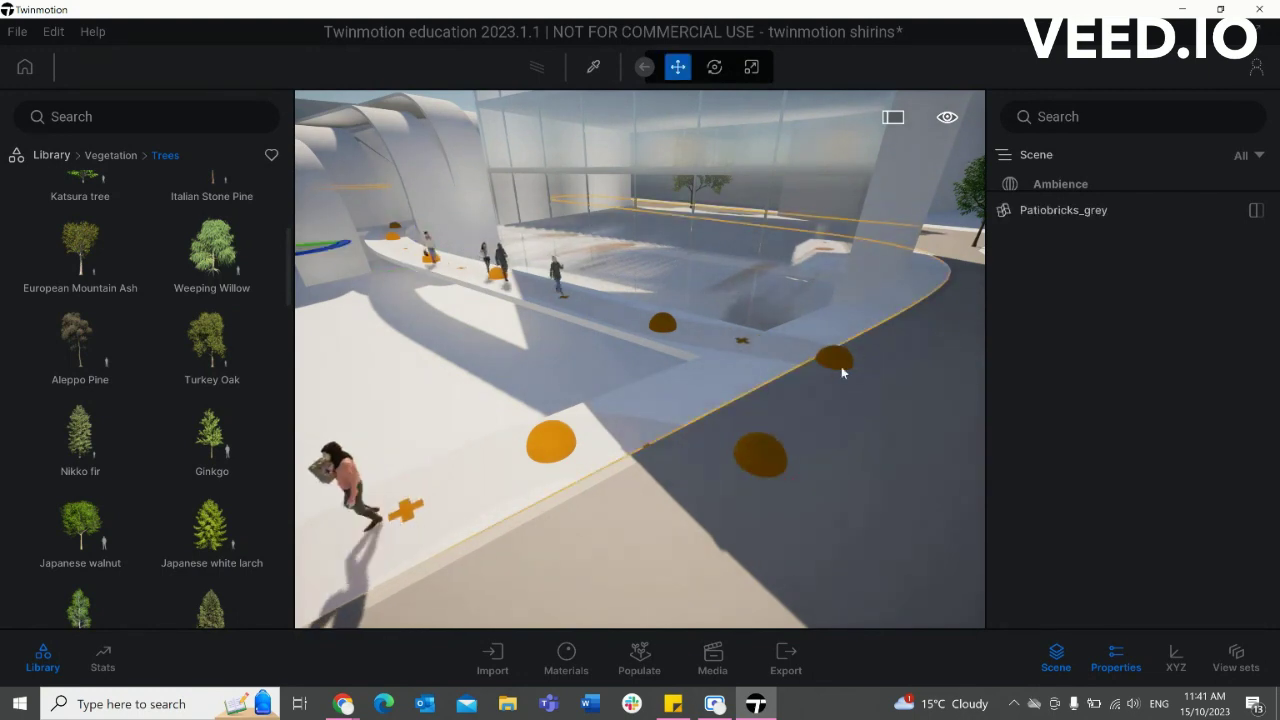
- Reselect the character path and set its density to 46%
left_click(840, 364)
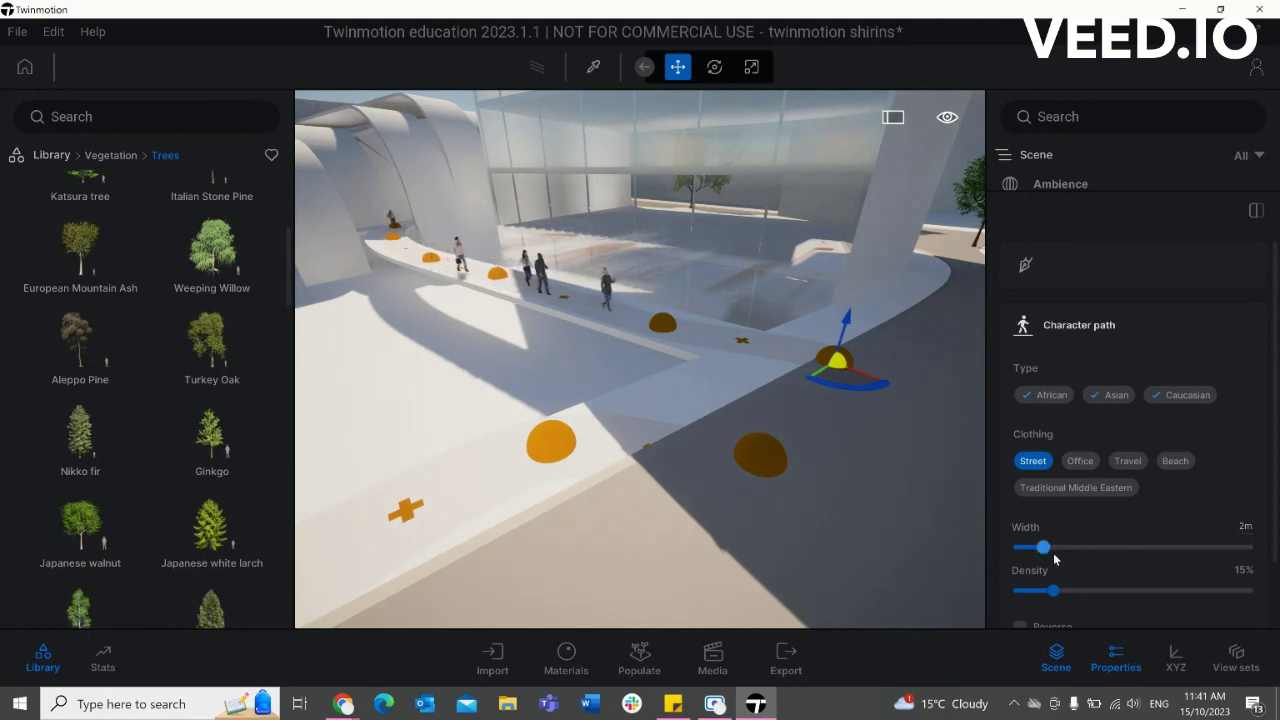
left_click_drag(1053, 590, 1123, 590)
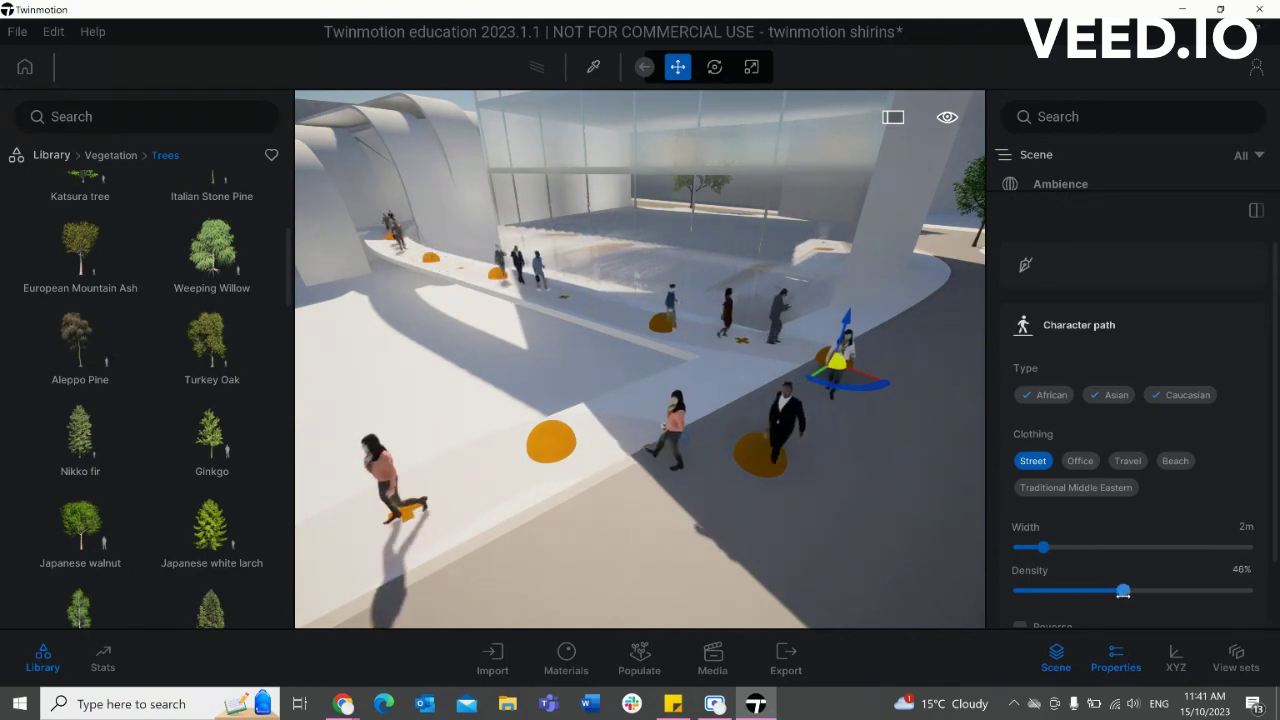
- Move the two path points on the road back onto the paving at the building's corner
left_click_drag(764, 456, 689, 392)
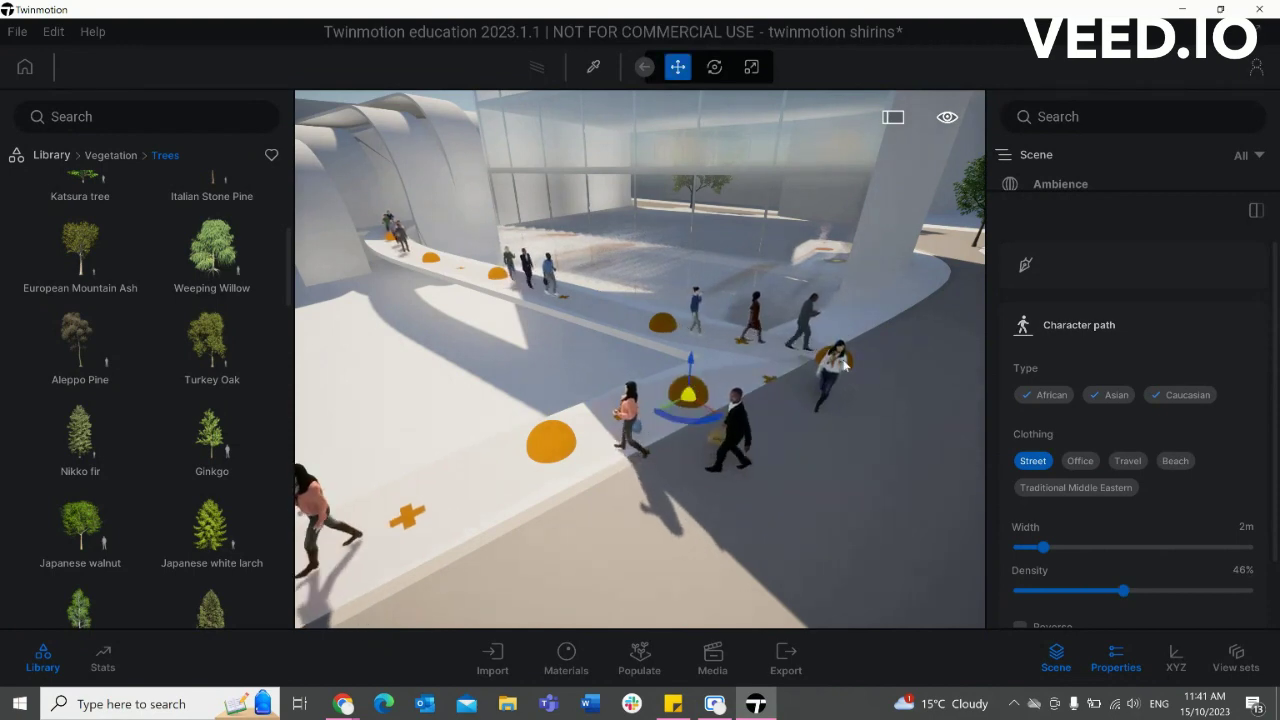
left_click_drag(827, 357, 790, 353)
left_click(790, 354)
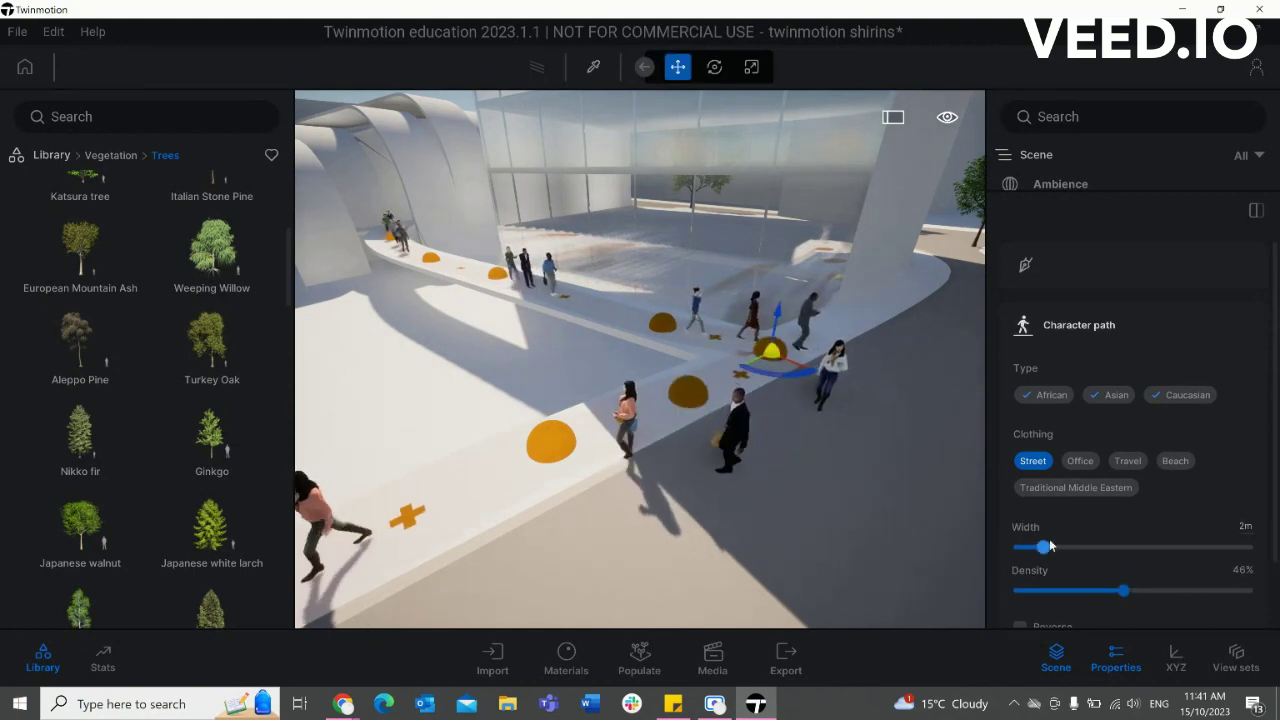
- Try Office clothing for the people on the character path, then choose Travel clothing instead
left_click(1080, 461)
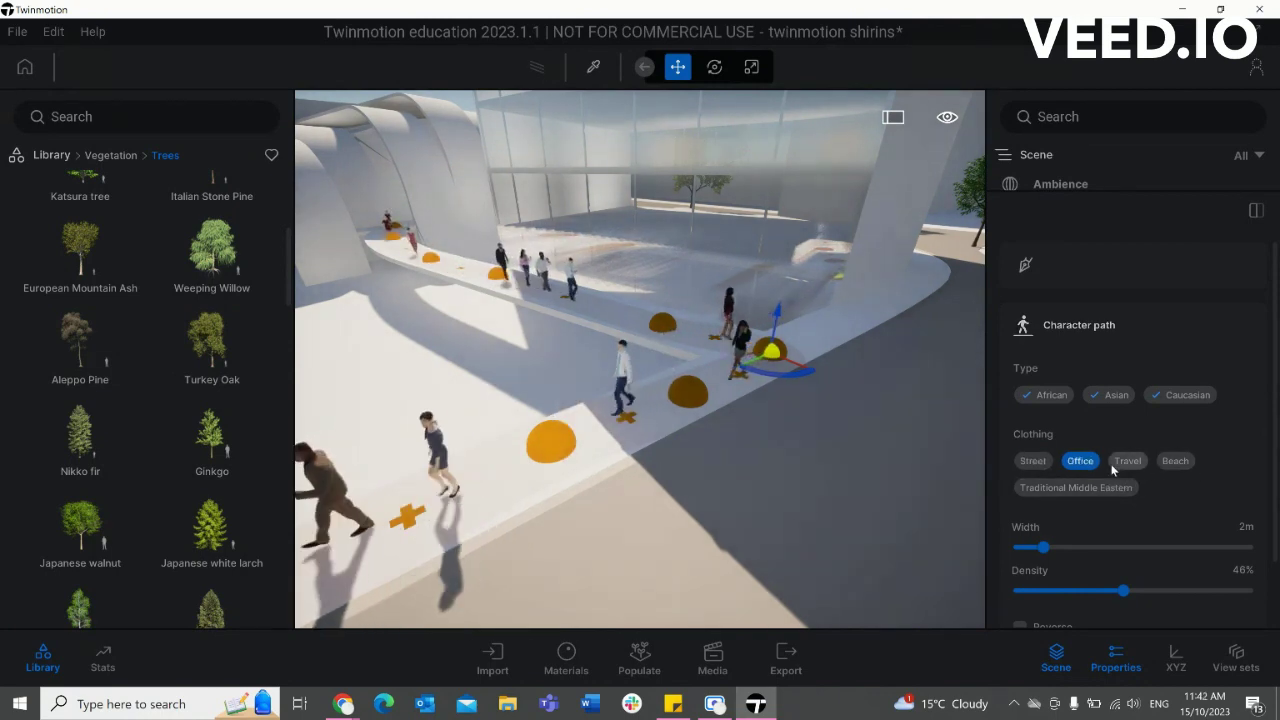
scroll(554, 430, "up", 4)
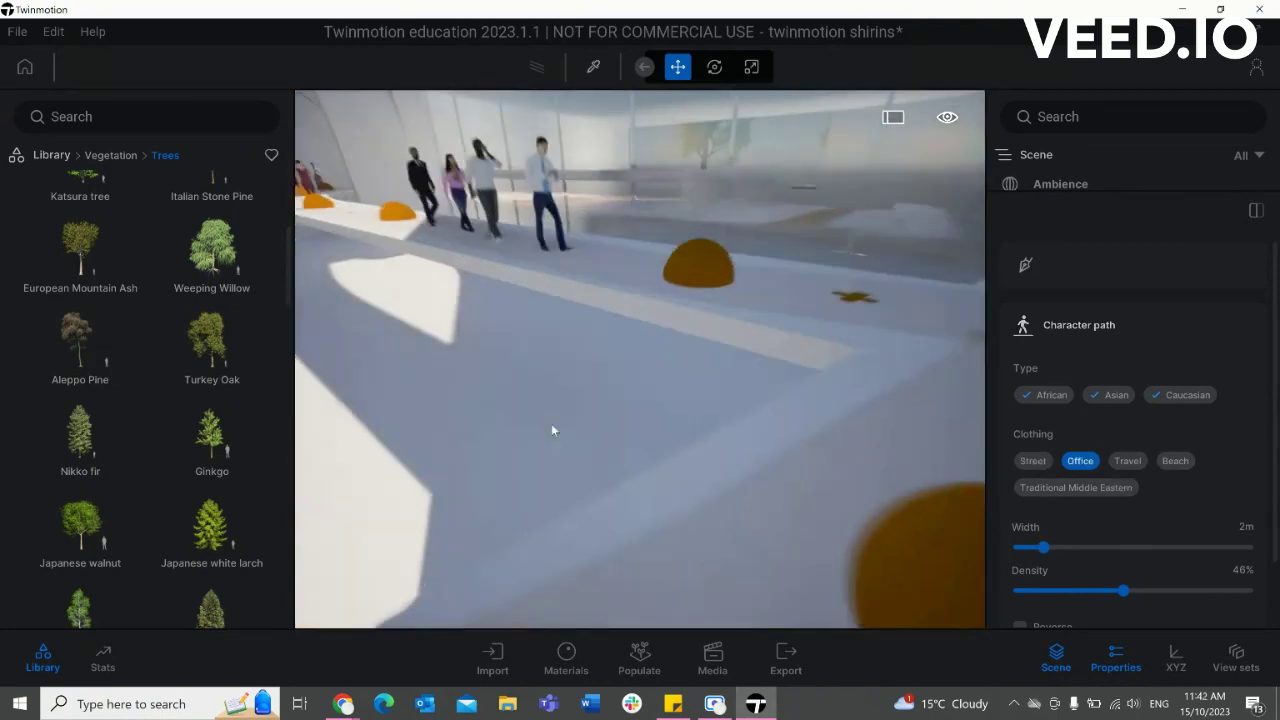
scroll(554, 430, "down", 3)
scroll(552, 426, "down", 2)
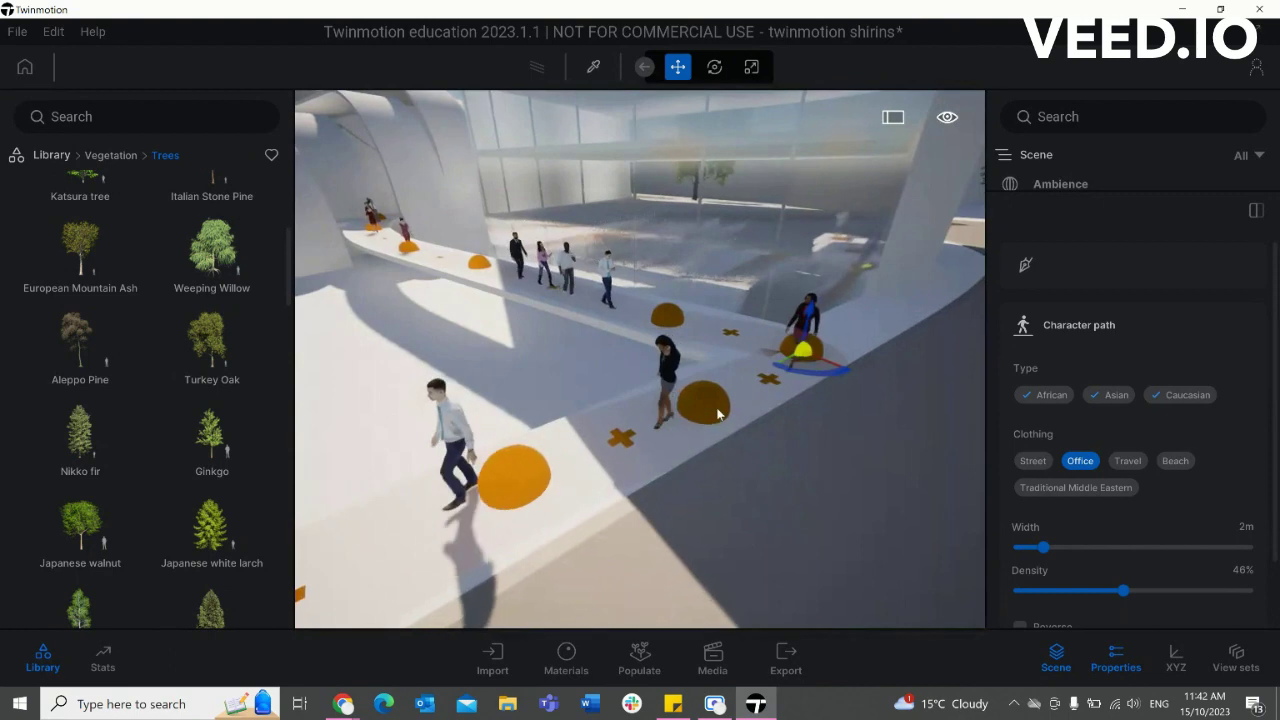
left_click(1128, 460)
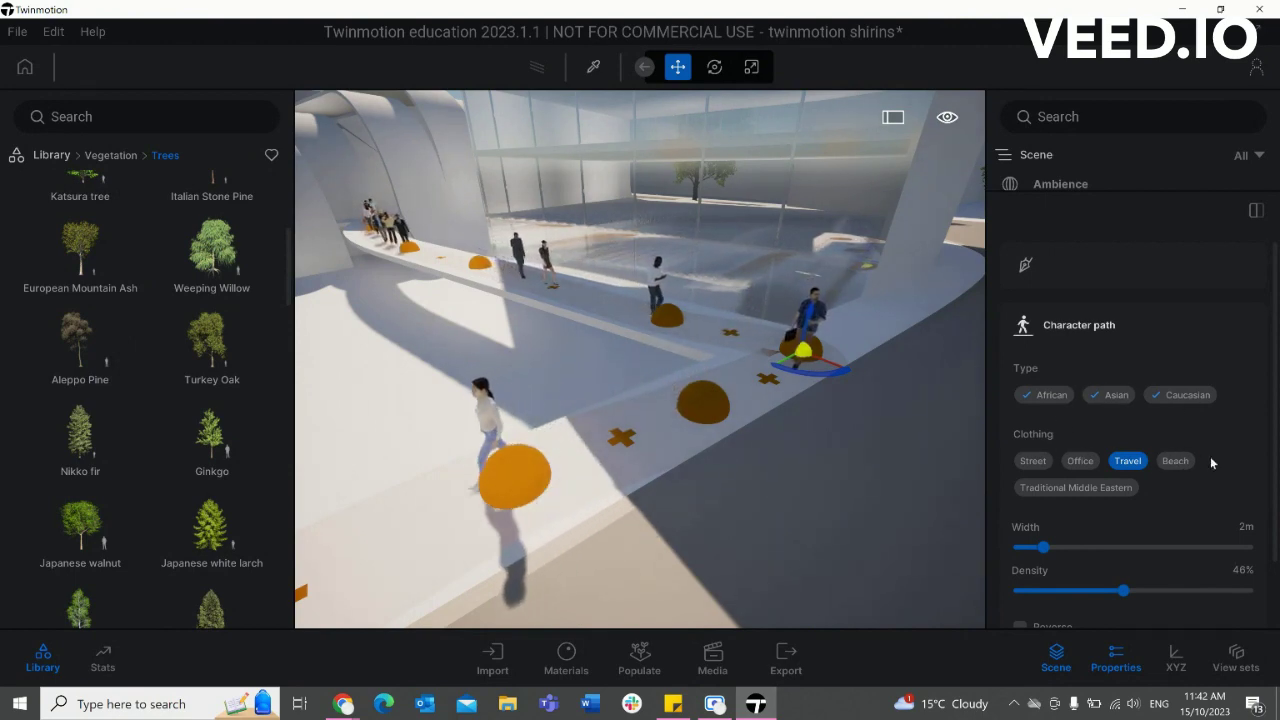
- Toggle the character path's Reverse option on and off, and its Walk option off and on again
scroll(1210, 456, "down", 1)
scroll(1210, 460, "down", 1)
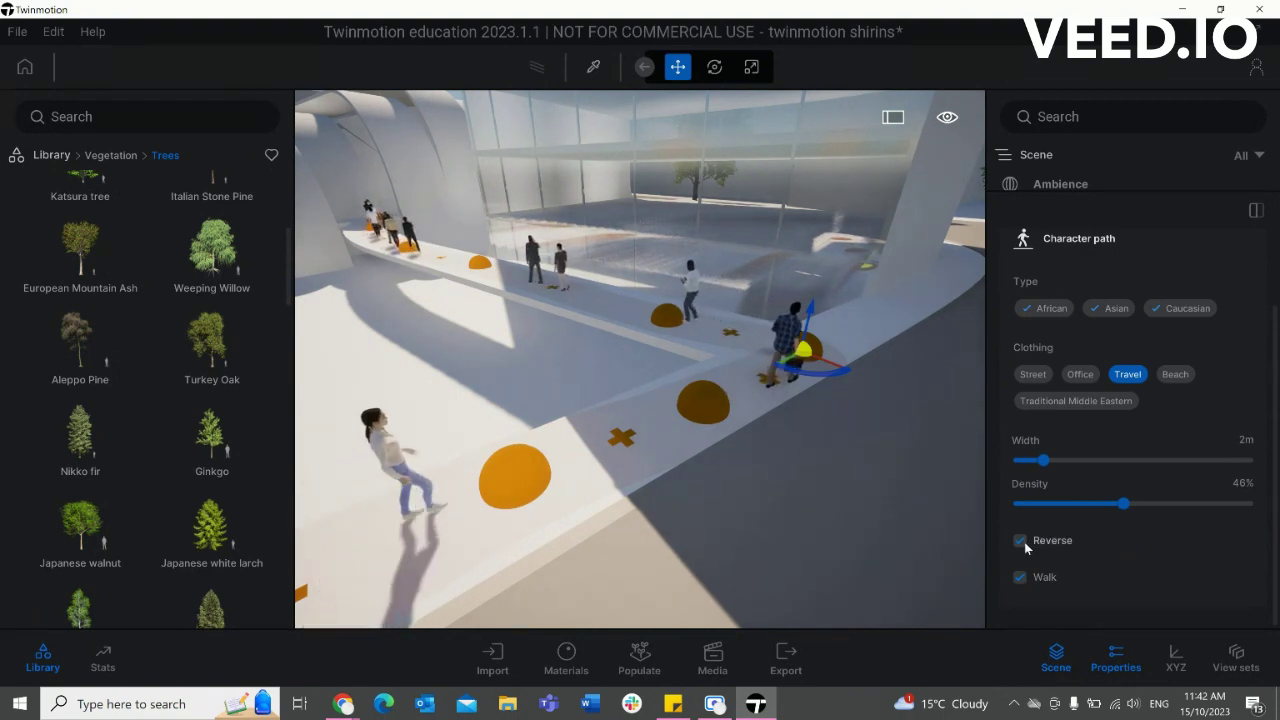
left_click(1024, 577)
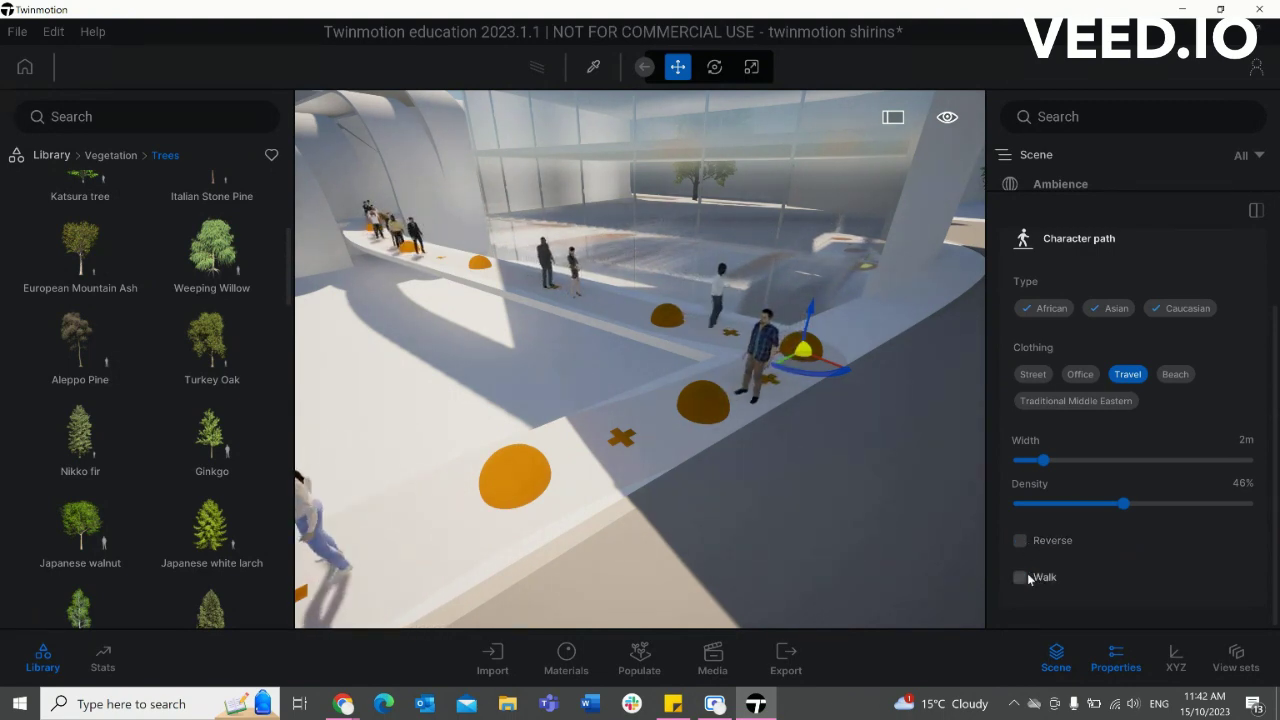
left_click(1021, 577)
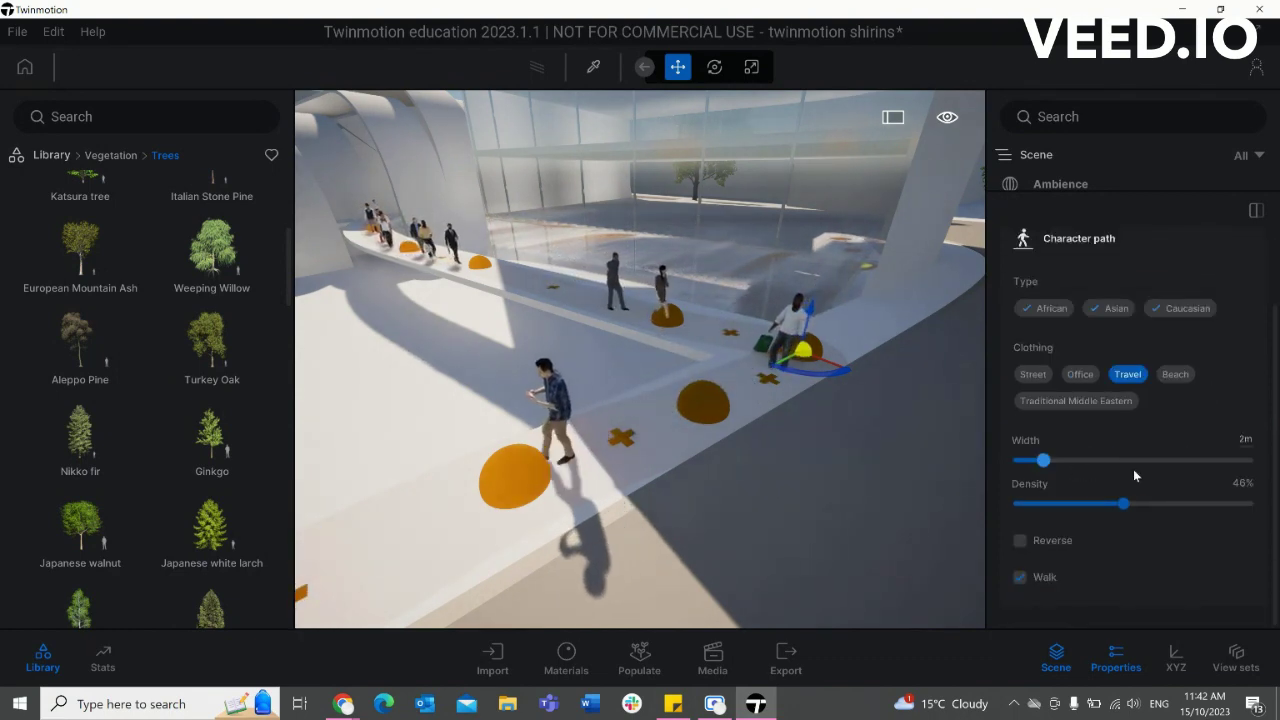
scroll(1135, 470, "up", 2)
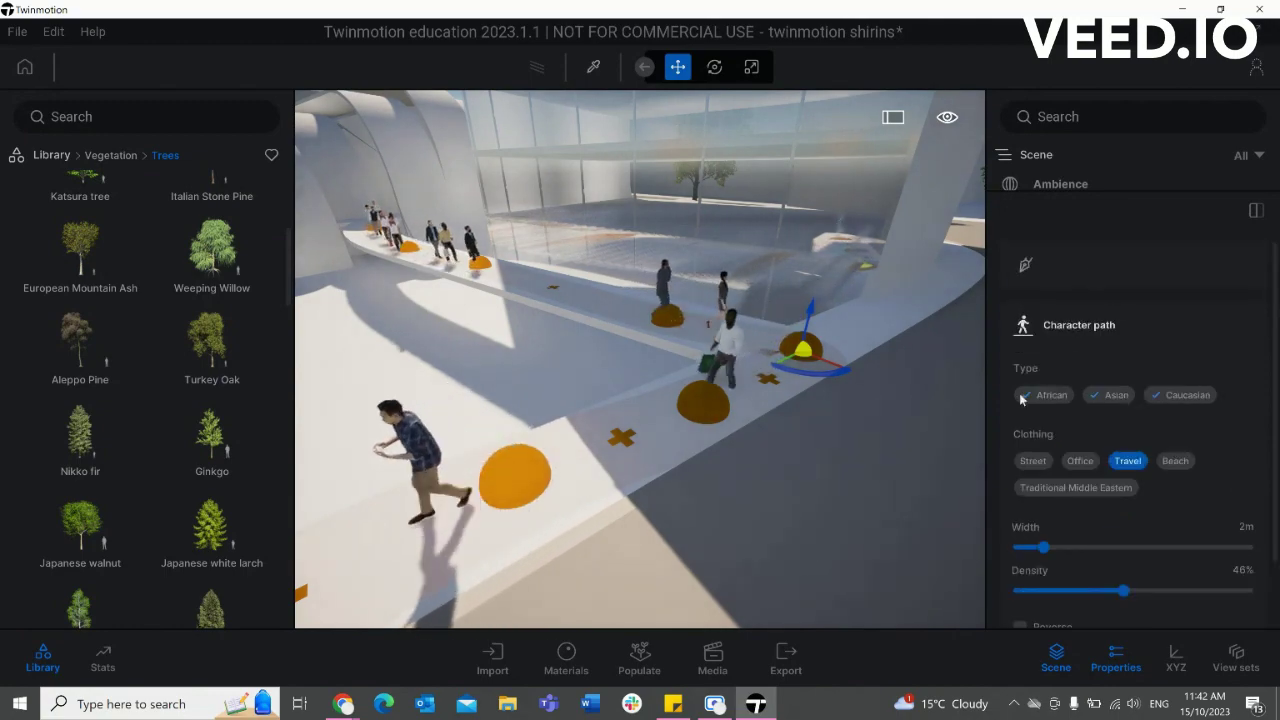
- Draw a vehicle path along the road from beside the far median island, curving past the trees into the open junction
left_click(709, 451)
scroll(768, 428, "down", 8)
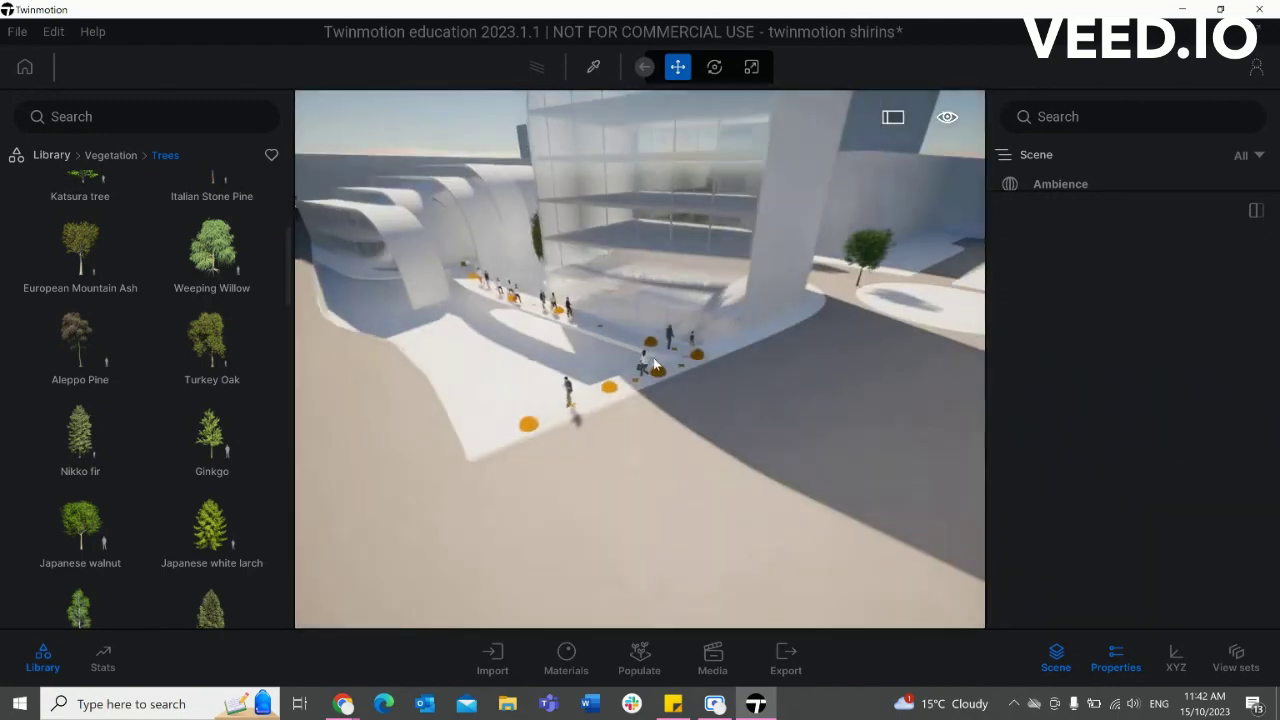
middle_click_drag(680, 405, 708, 457)
scroll(708, 457, "up", 3)
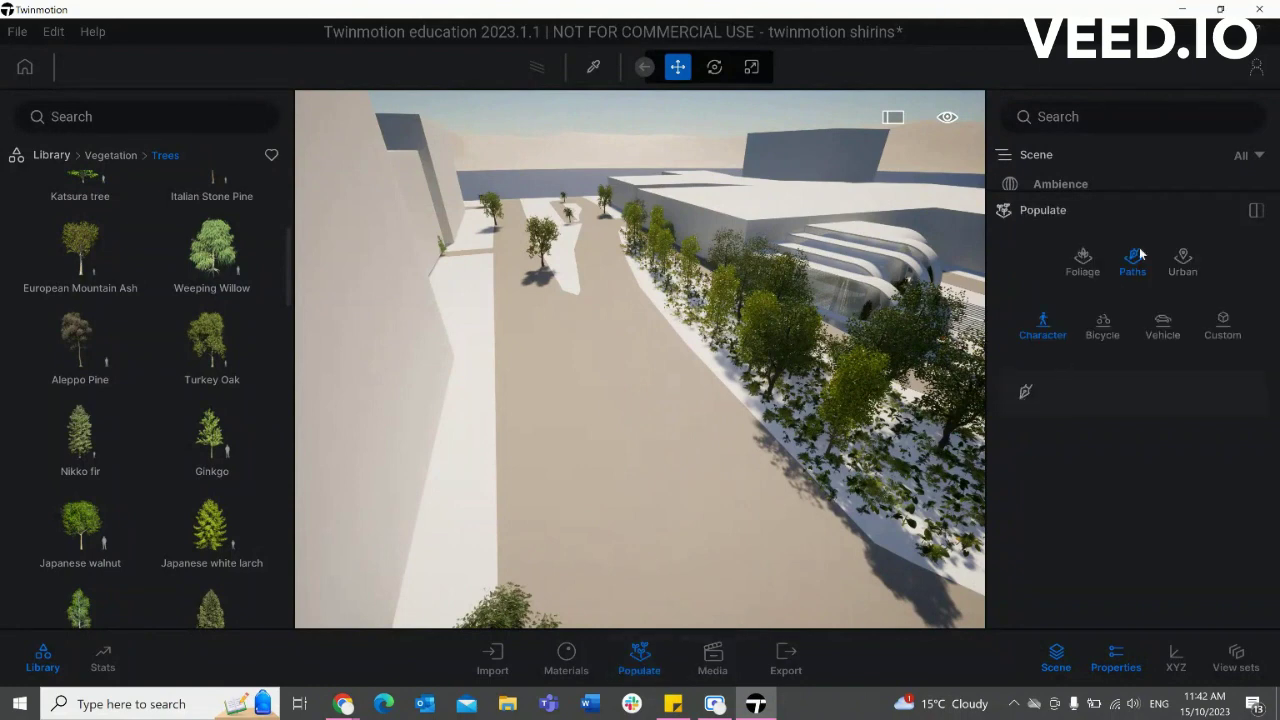
left_click(1163, 331)
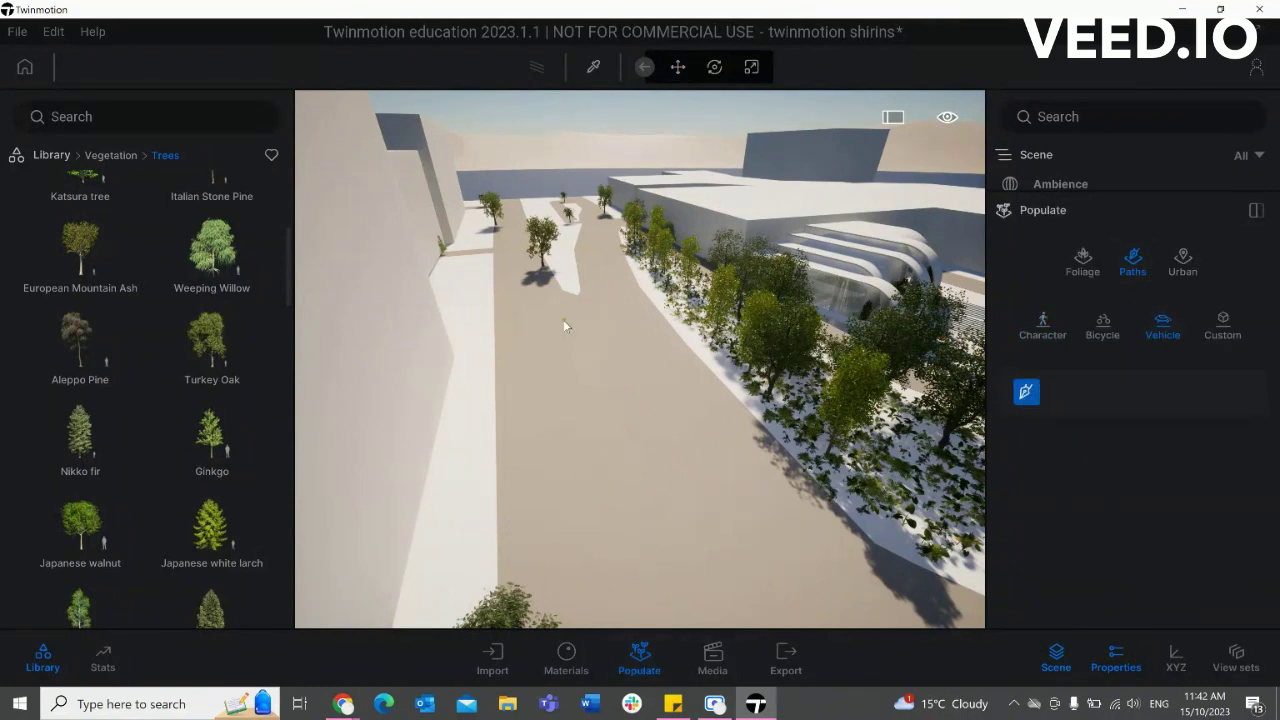
left_click(508, 261)
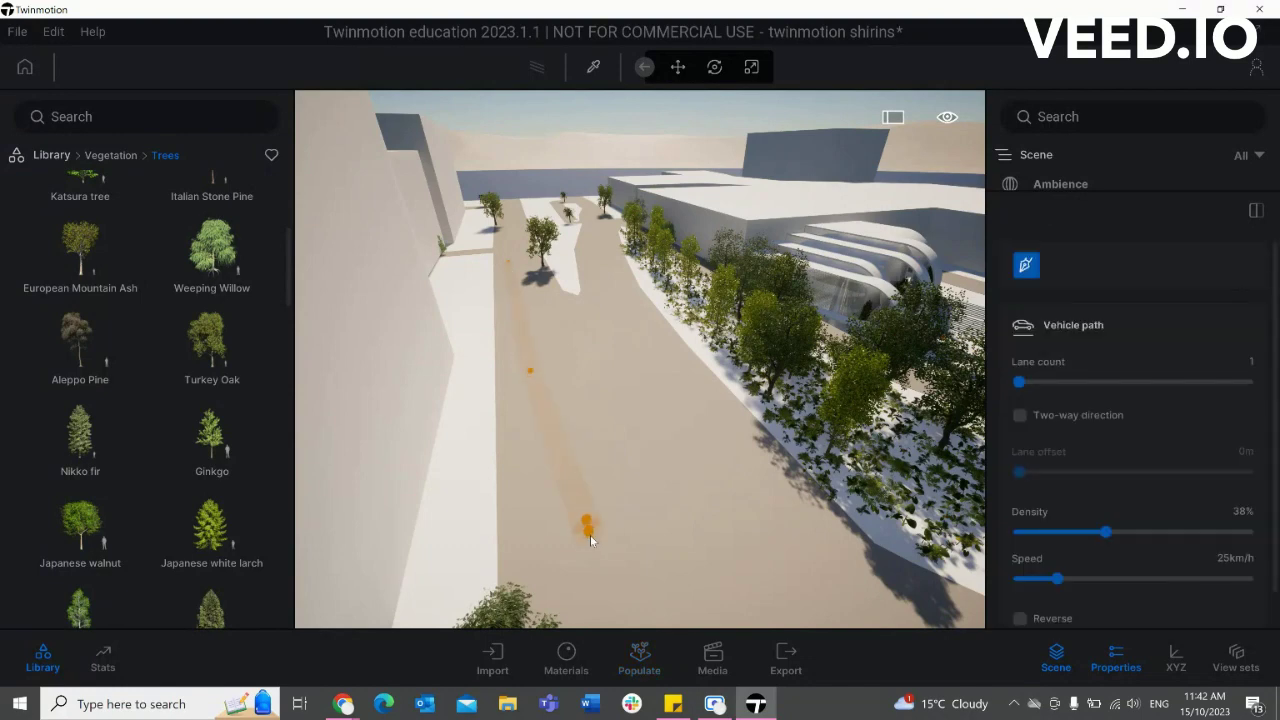
scroll(634, 403, "down", 5)
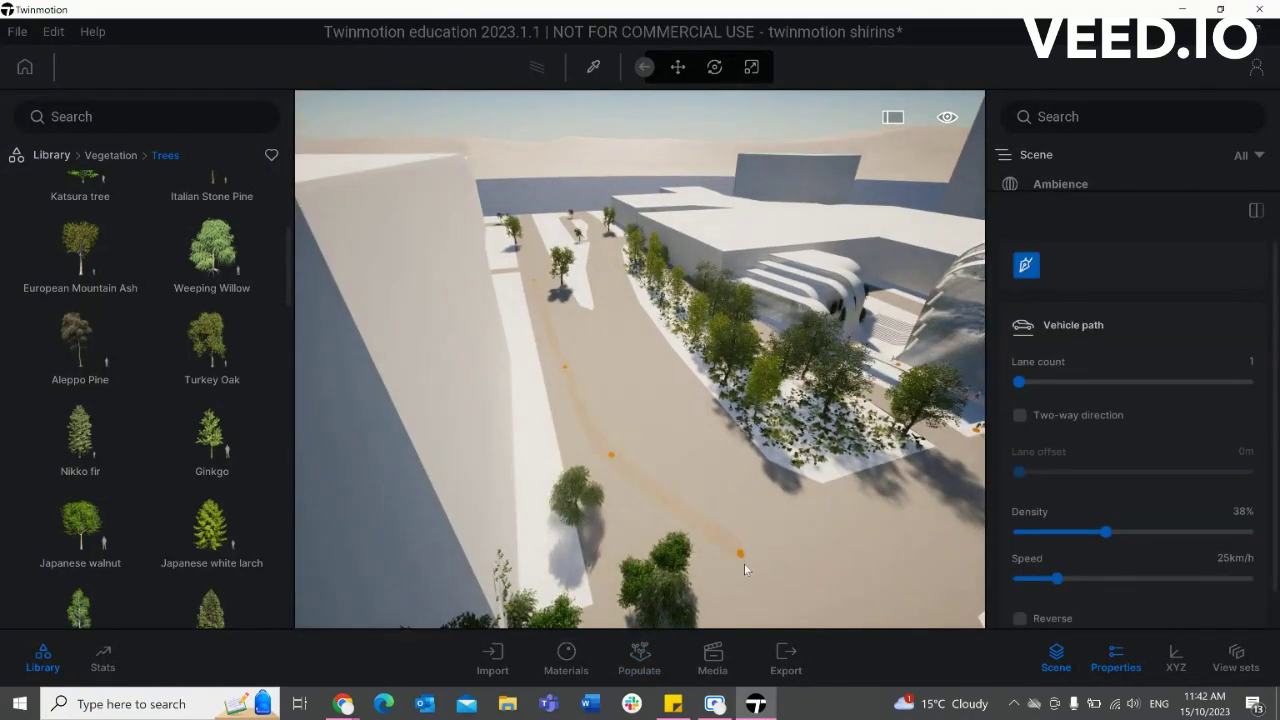
left_click(744, 564)
middle_click_drag(722, 563, 723, 561)
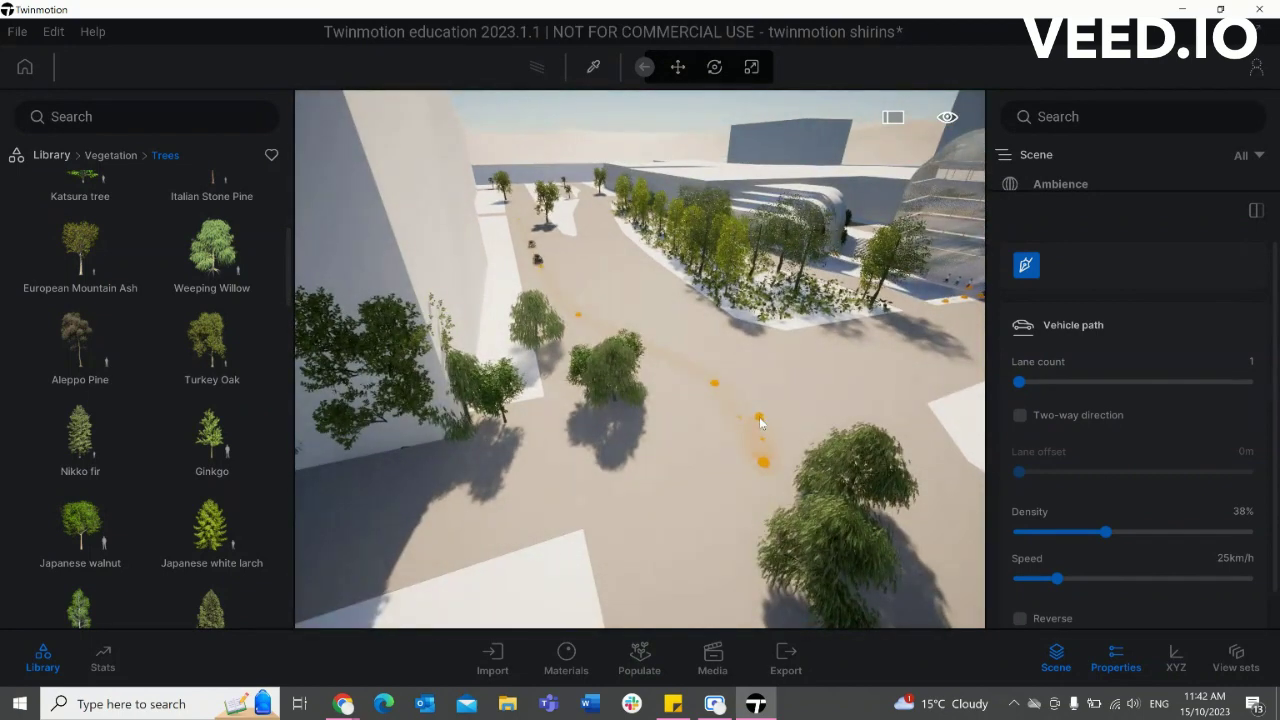
scroll(640, 285, "up", 4)
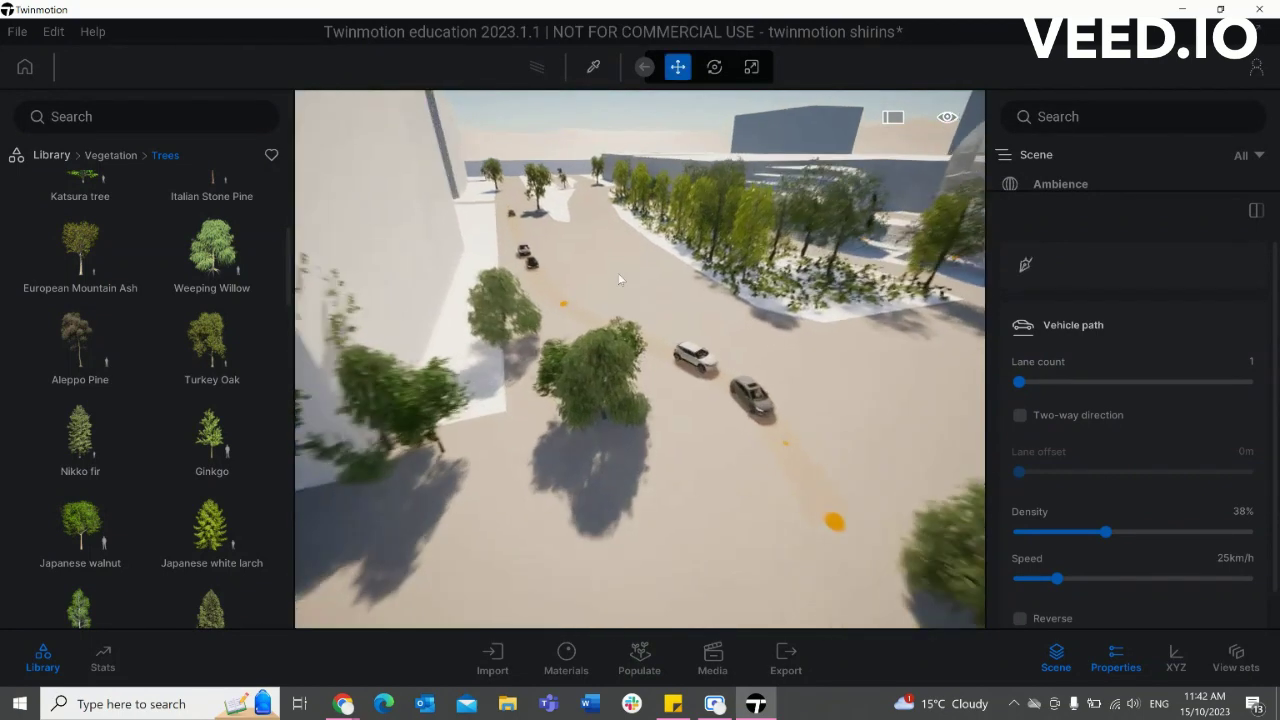
- Set the vehicle path's lane count to 2 and compare the right-hand and left-hand traffic rules, finishing with Left hand
mouse_move(792, 332)
middle_mouse_down()
mouse_move(784, 351)
mouse_move(793, 331)
middle_mouse_up()
scroll(463, 494, "up", 2)
scroll(463, 489, "up", 3)
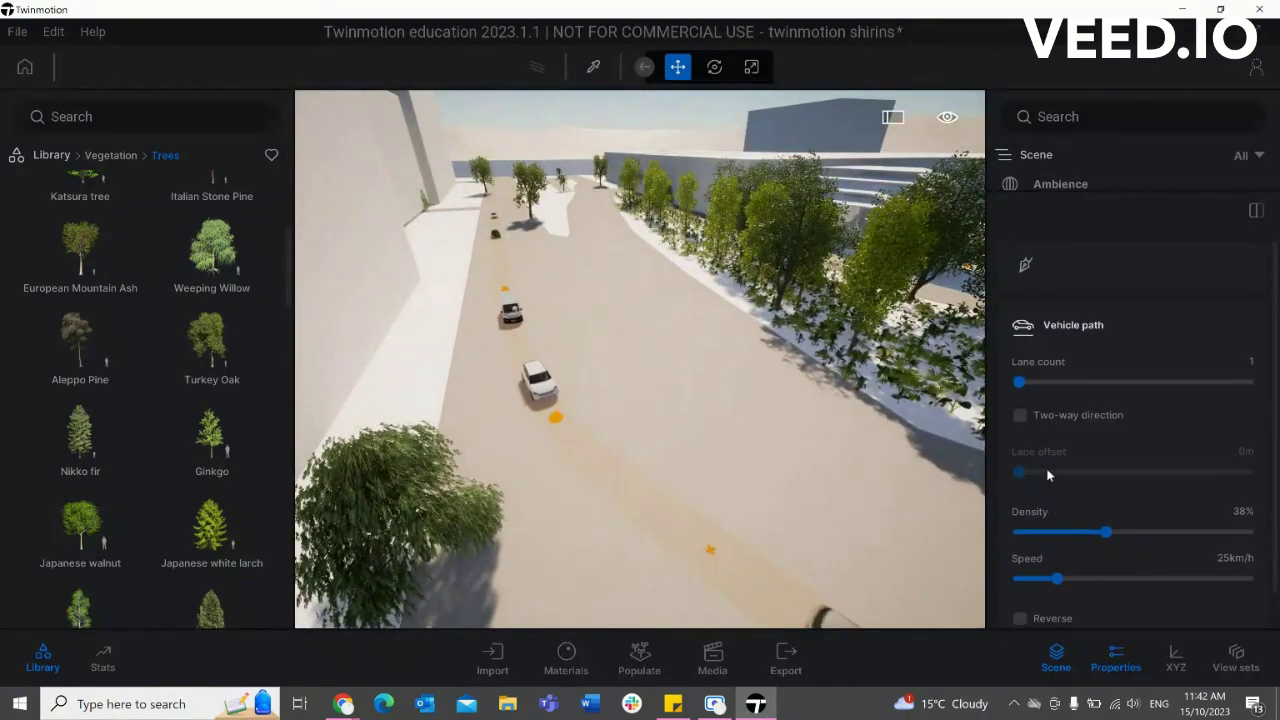
left_click(1085, 388)
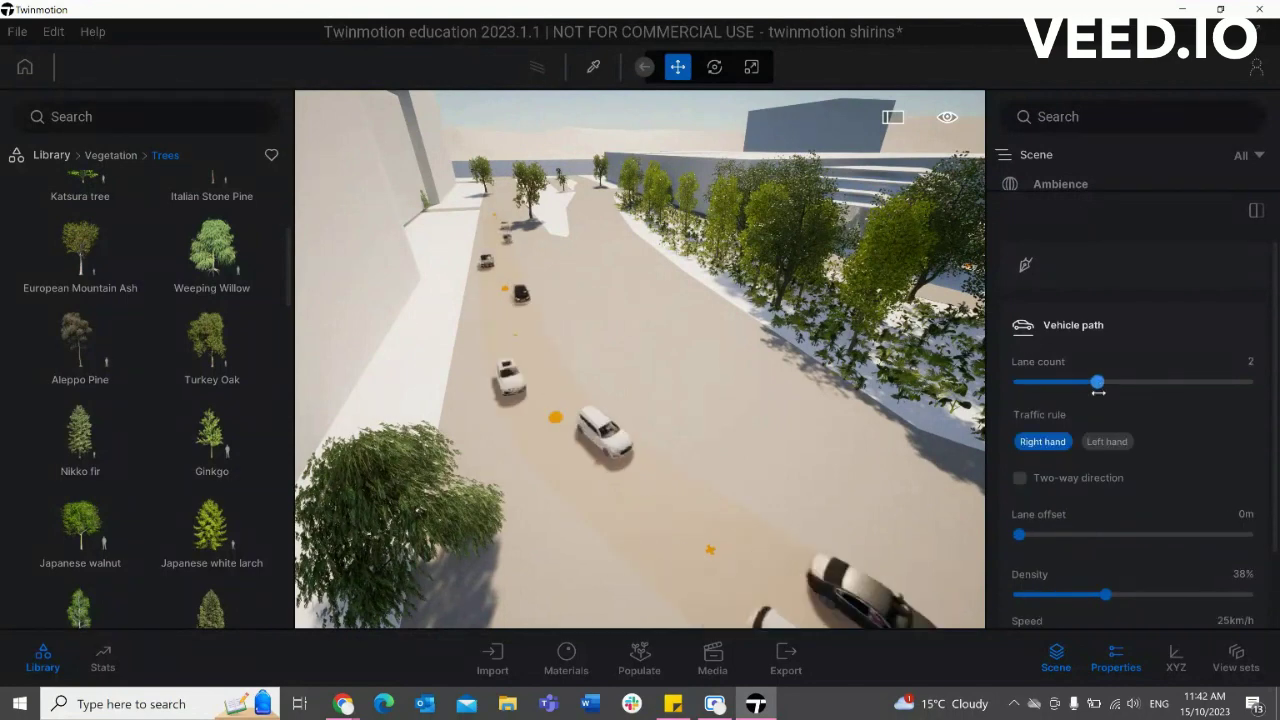
left_click(1107, 441)
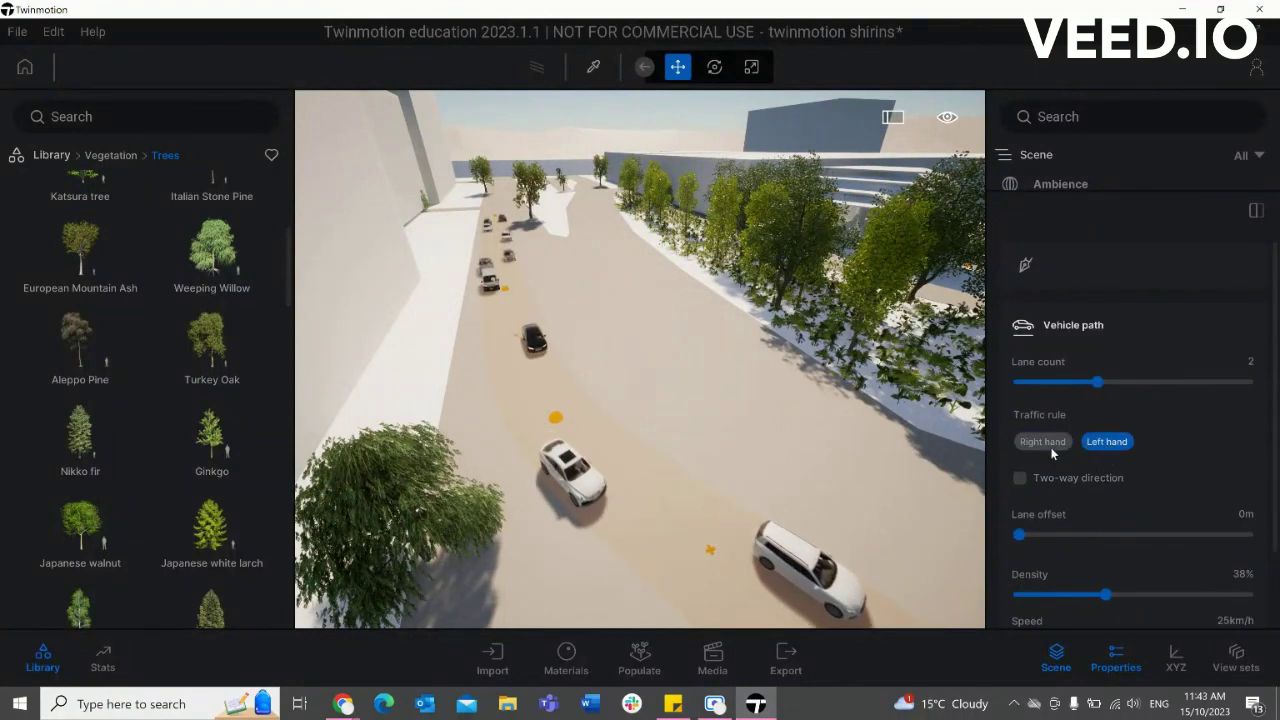
left_click(1042, 441)
left_click(1107, 441)
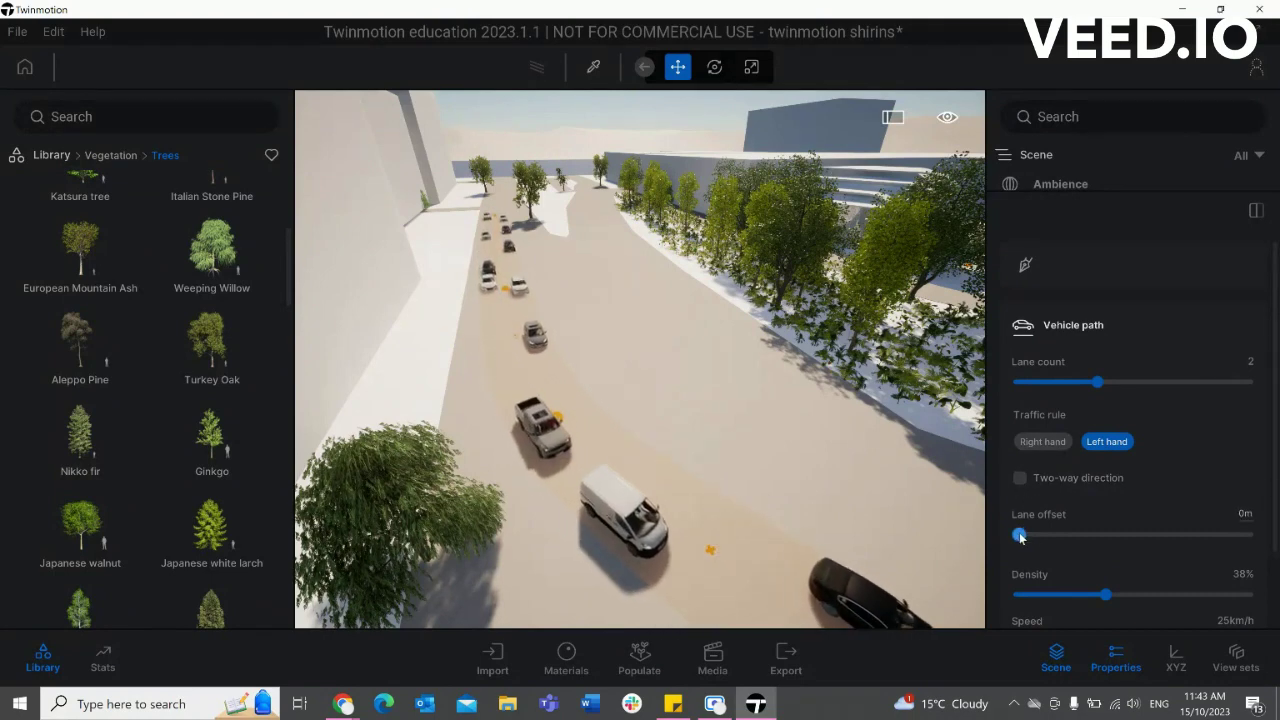
- Nudge the vehicle path's lane offset slightly upward and turn on two-way direction
left_click_drag(1019, 534, 1048, 534)
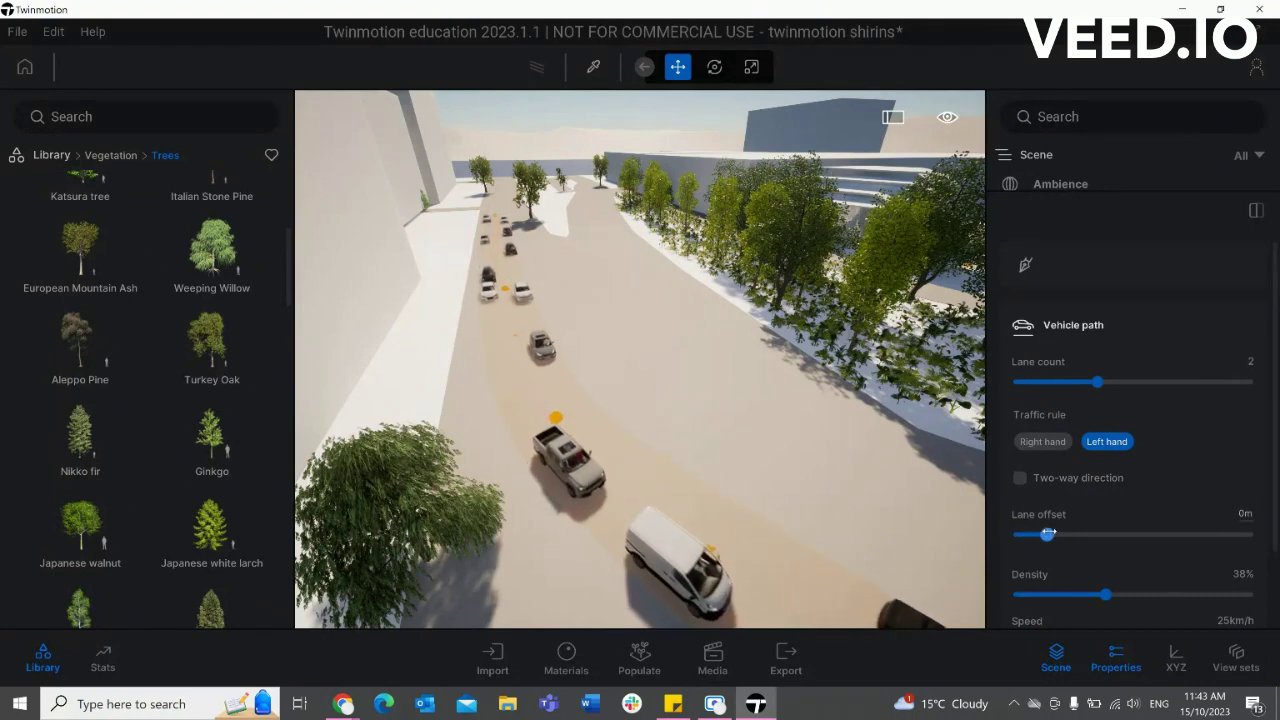
left_click(1020, 480)
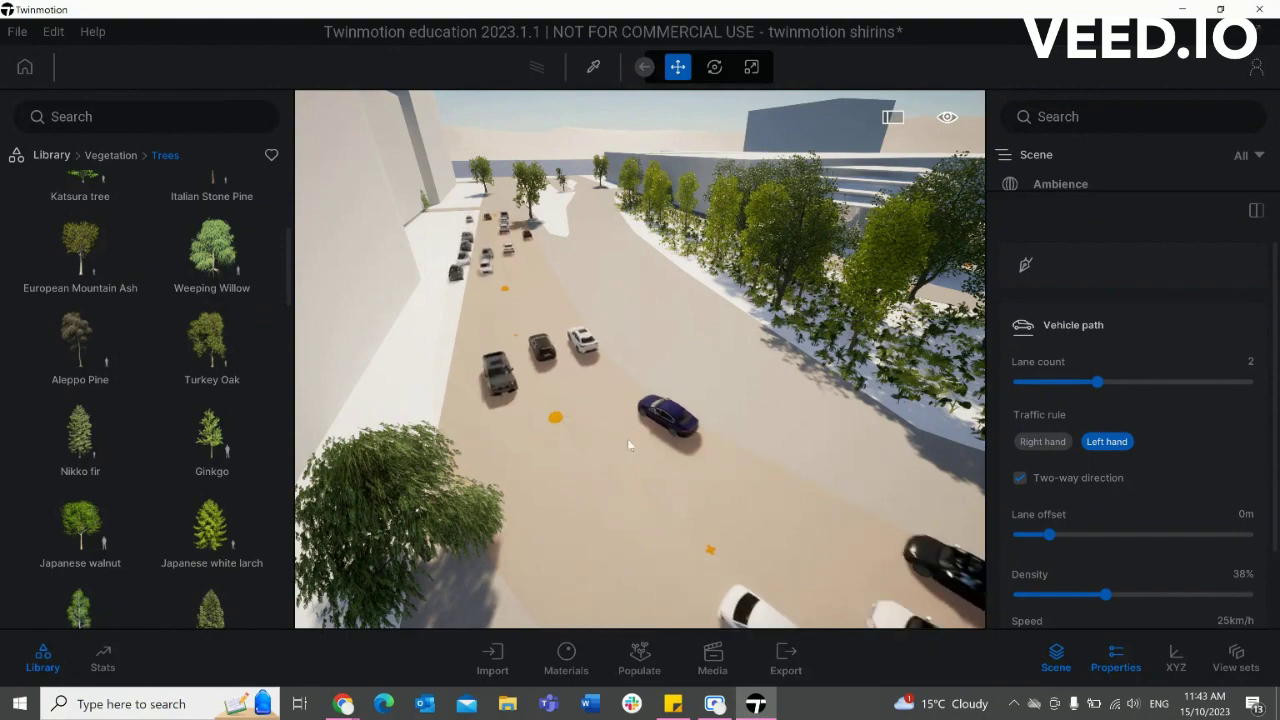
scroll(631, 420, "down", 4)
scroll(681, 453, "down", 3)
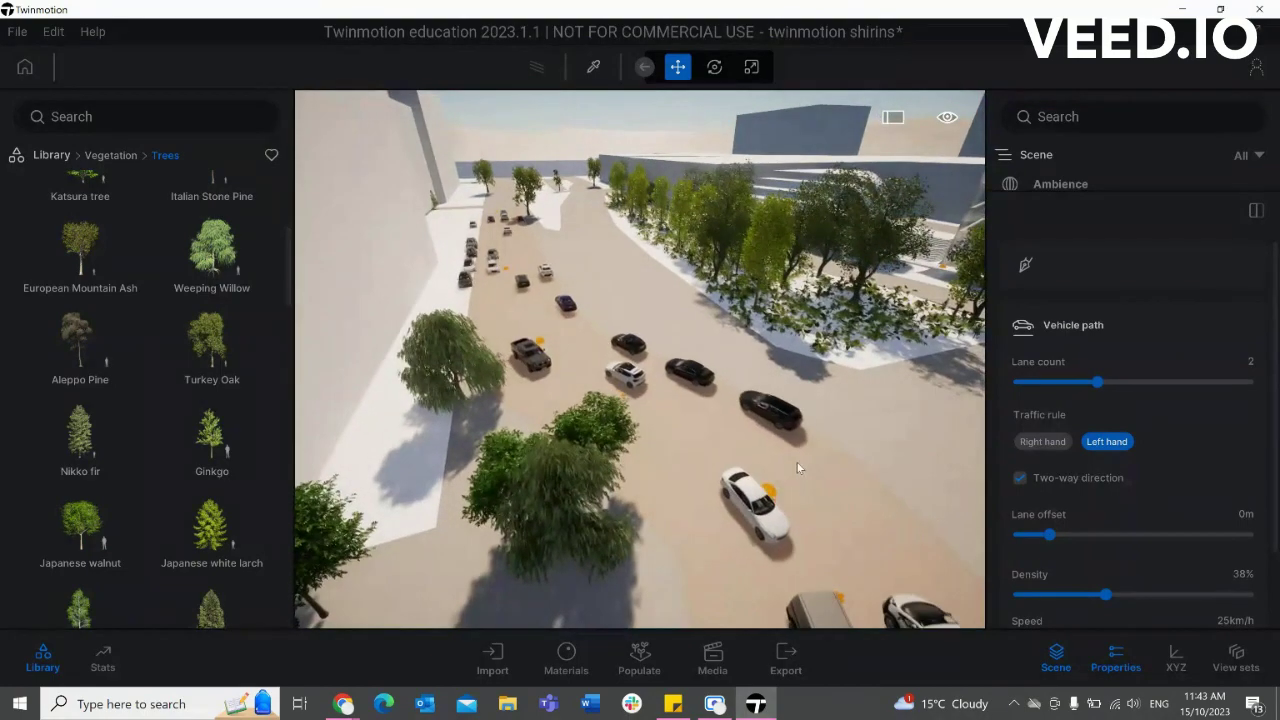
- Try a speed of 46 km/h and a density of 89% for the vehicle path
scroll(1100, 497, "down", 2)
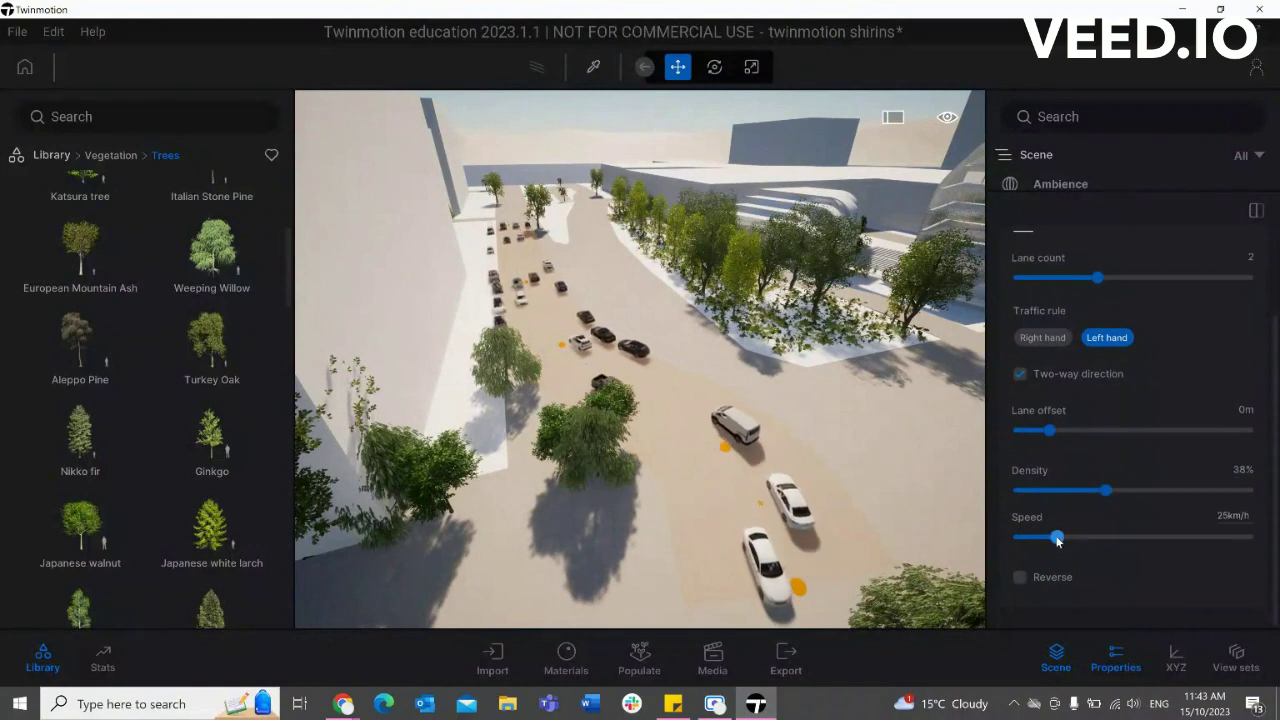
left_click_drag(1057, 537, 1088, 537)
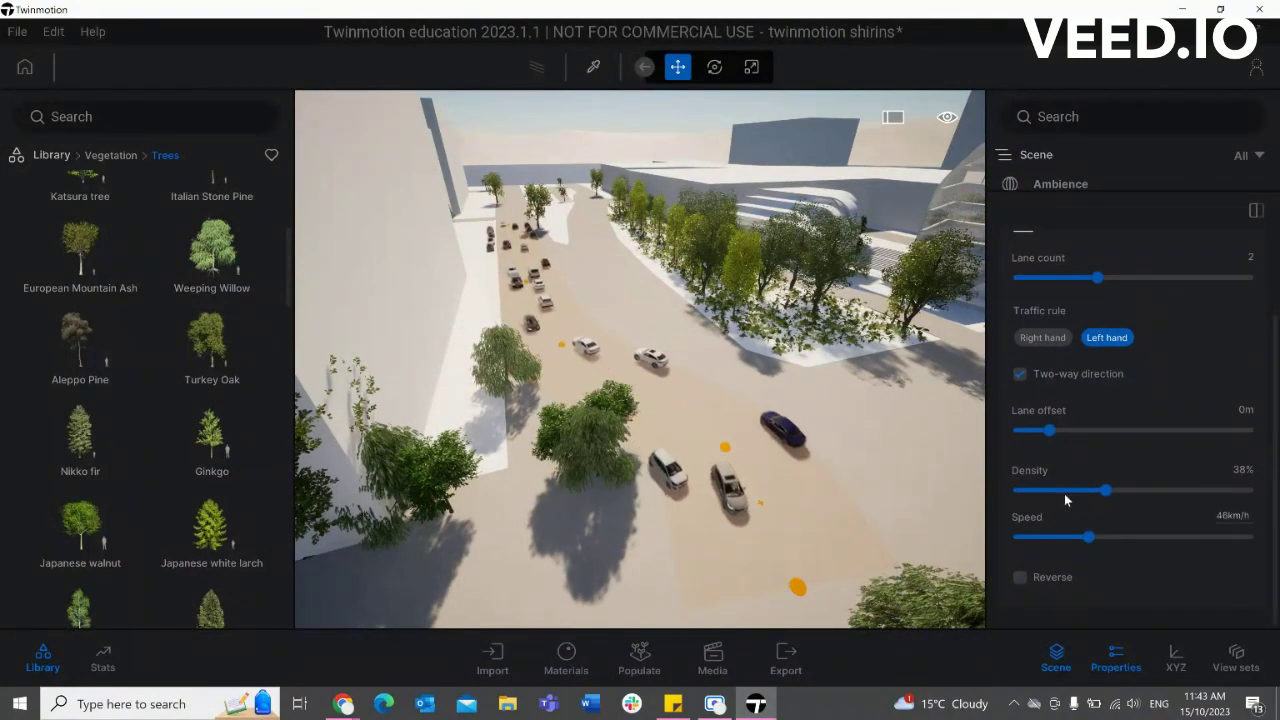
left_click_drag(1104, 489, 1222, 490)
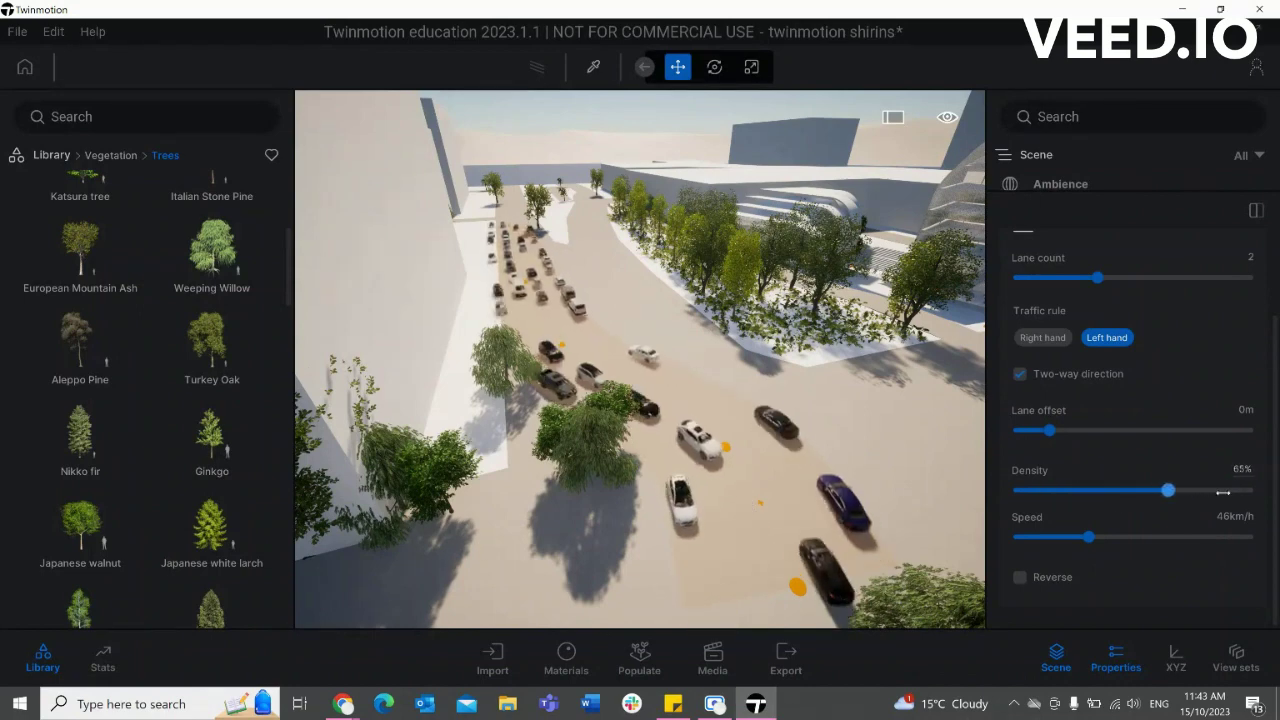
- Toggle the vehicle path's Reverse option on and off, then leave it on
left_click(1021, 577)
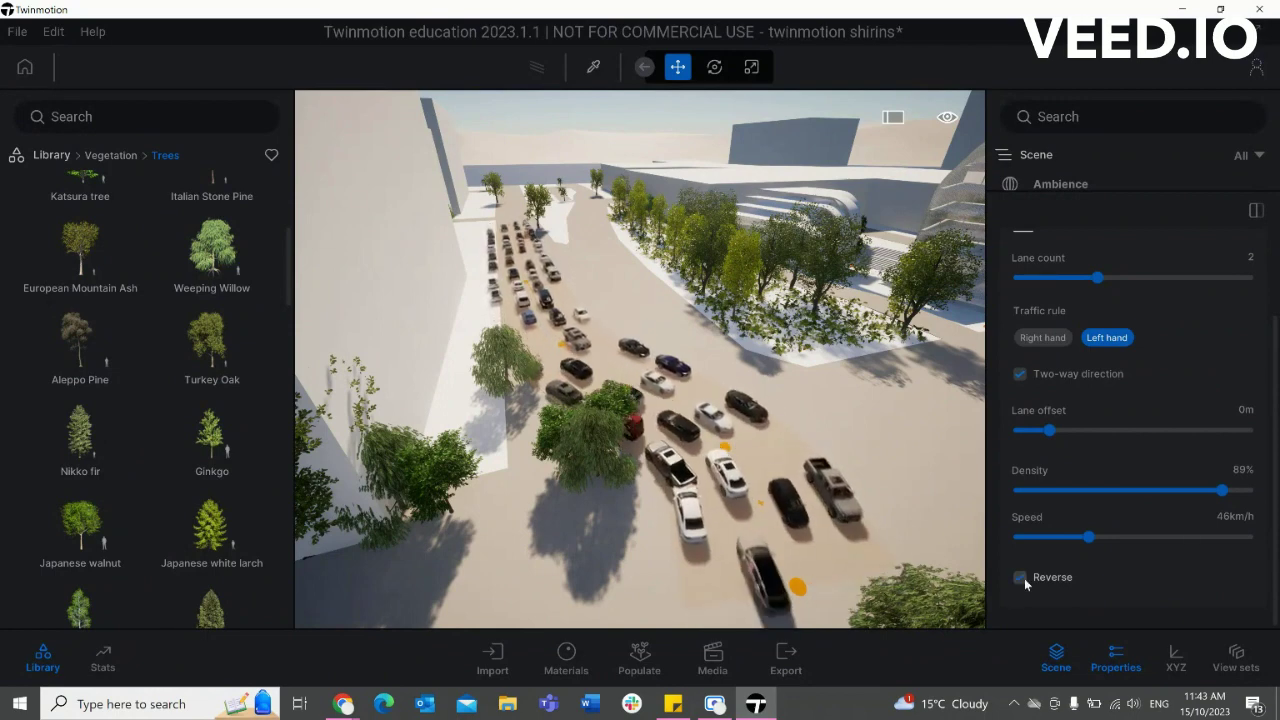
left_click(1021, 577)
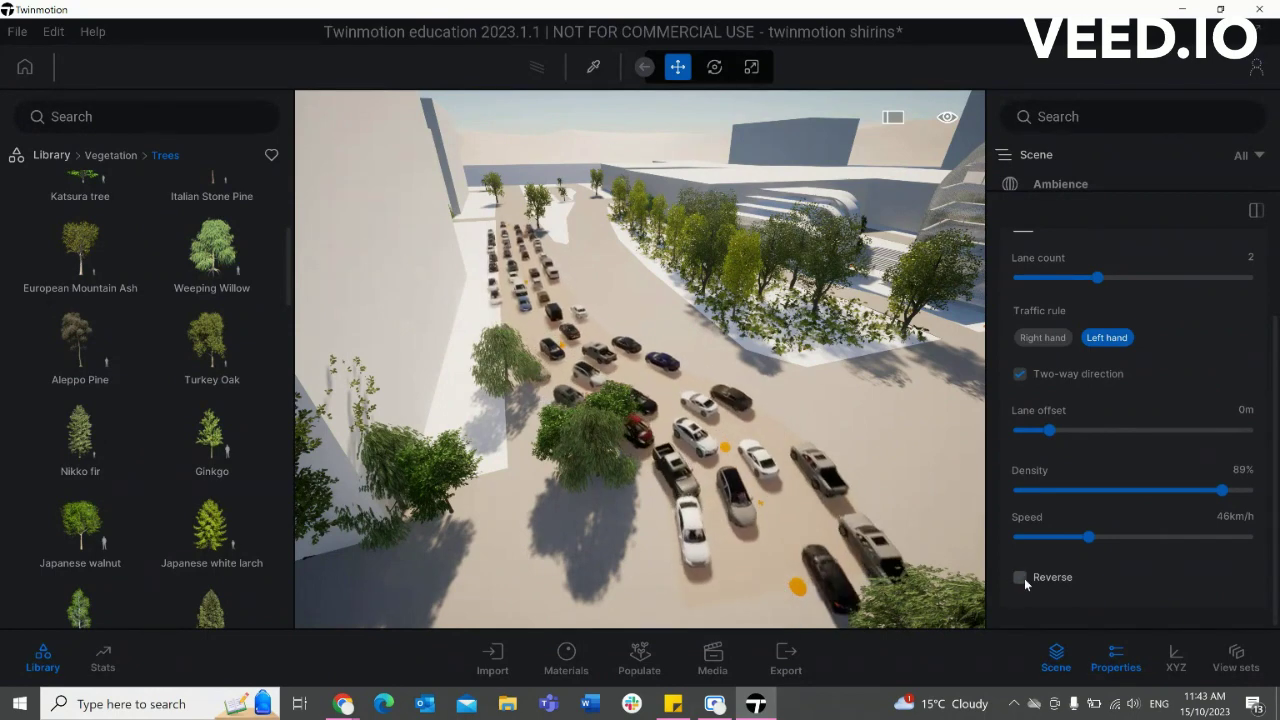
left_click(1021, 577)
- Set the vehicle path's speed to 15 km/h and its density to 39%
left_click_drag(1088, 537, 1042, 537)
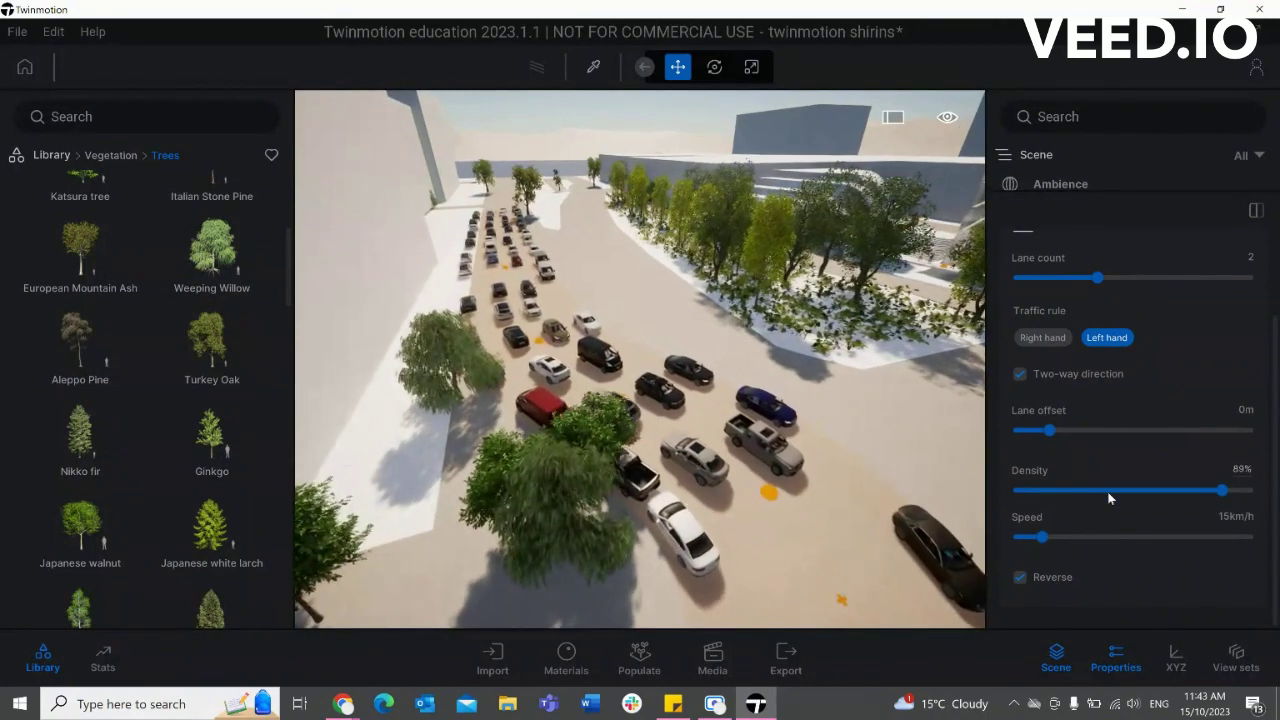
left_click(1108, 491)
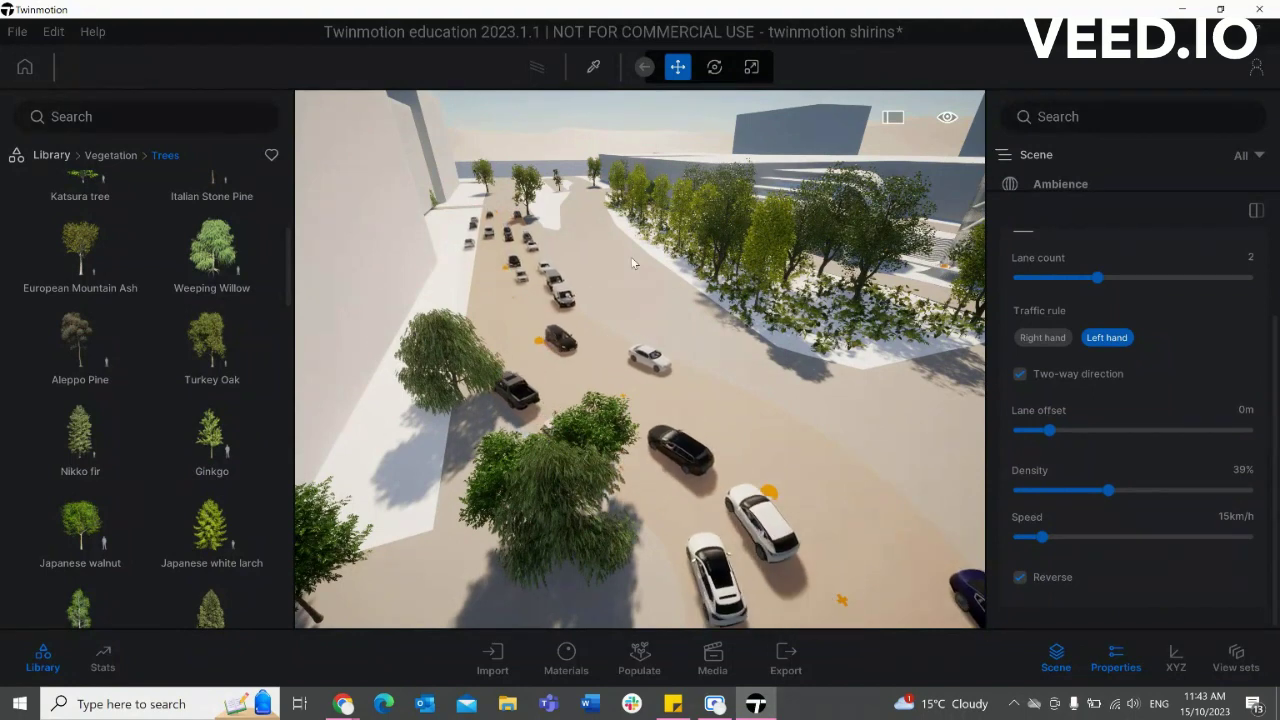
middle_click_drag(640, 286, 688, 370)
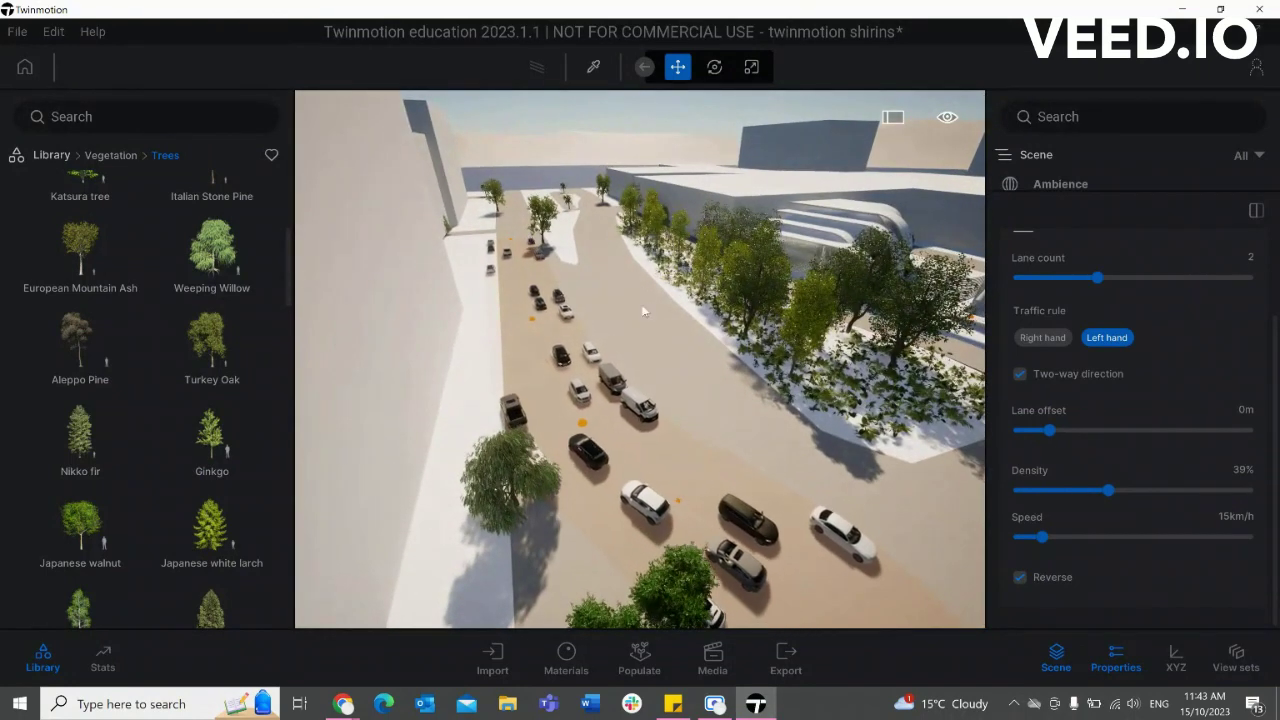